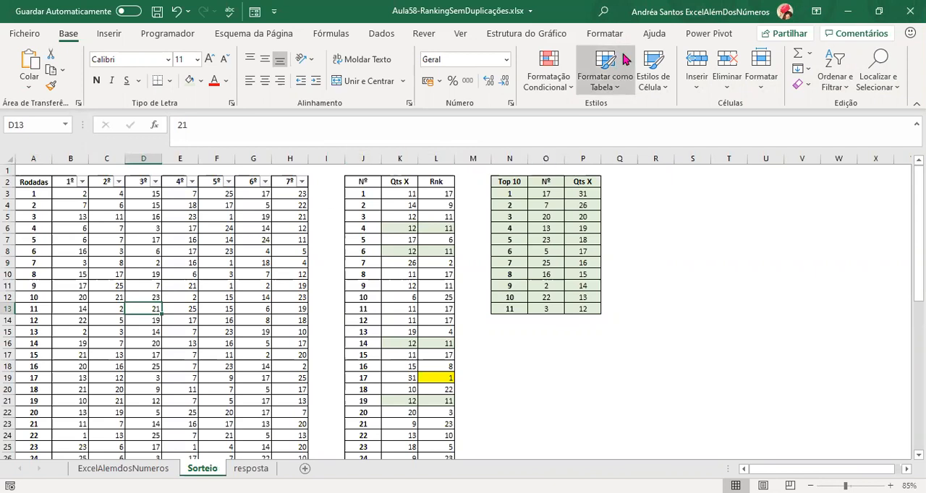
Review the full range of draw results in B3:H52 by selecting all rounds and columns.
key("ctrl+Home")
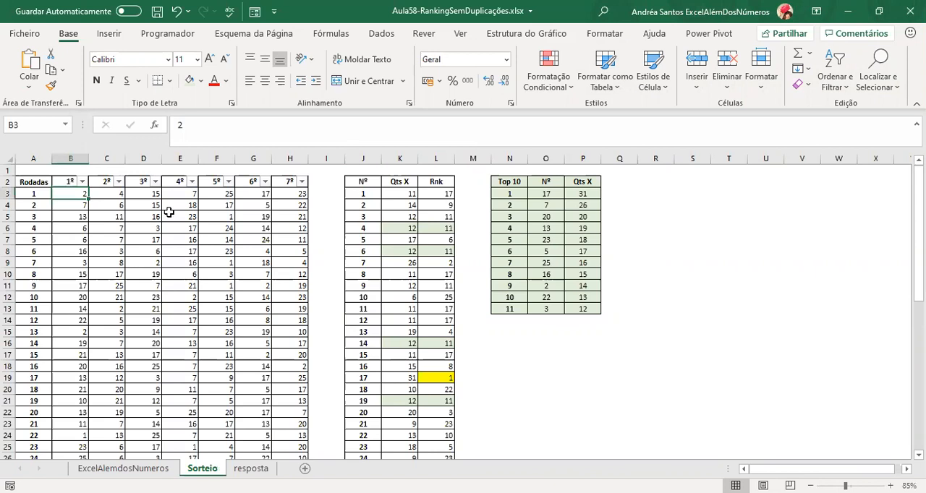
key("shift+Right")
key("ctrl+shift+Down")
key("Escape")
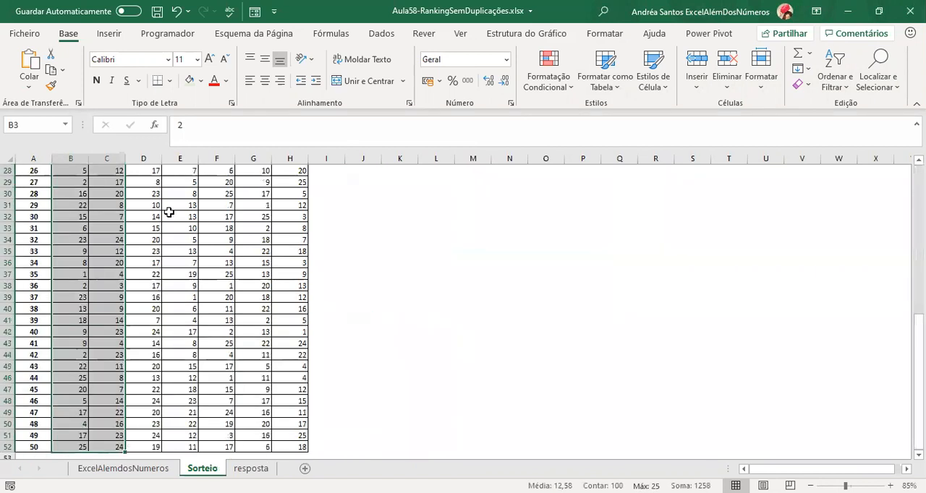
key("ctrl+shift+Up")
key("ctrl+shift+Right")
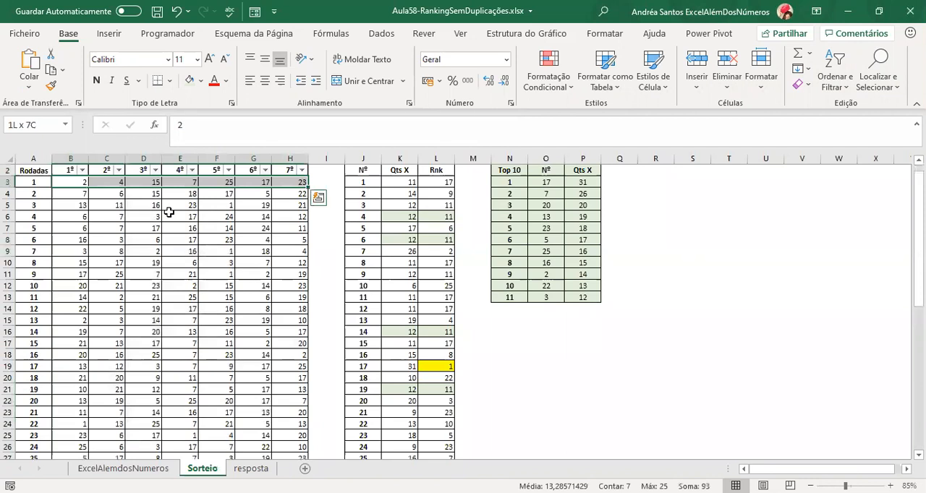
key("ctrl+shift+Down")
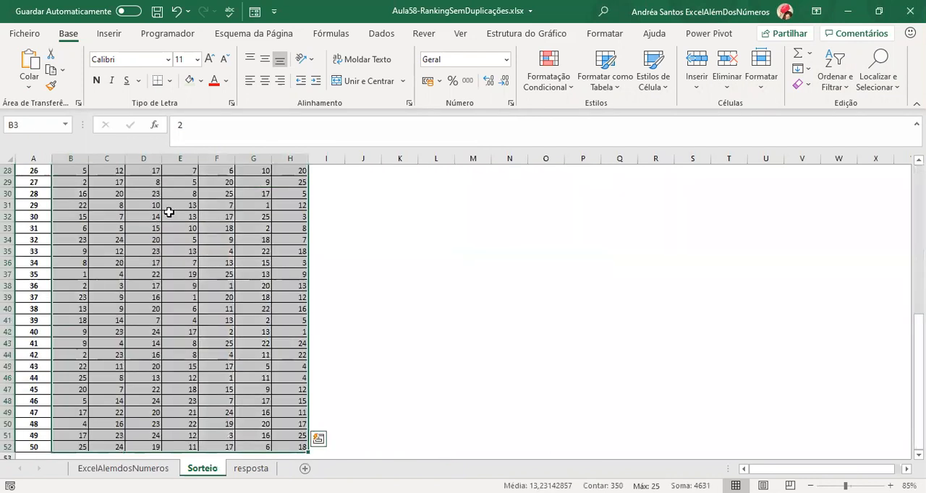
key("ctrl+Home")
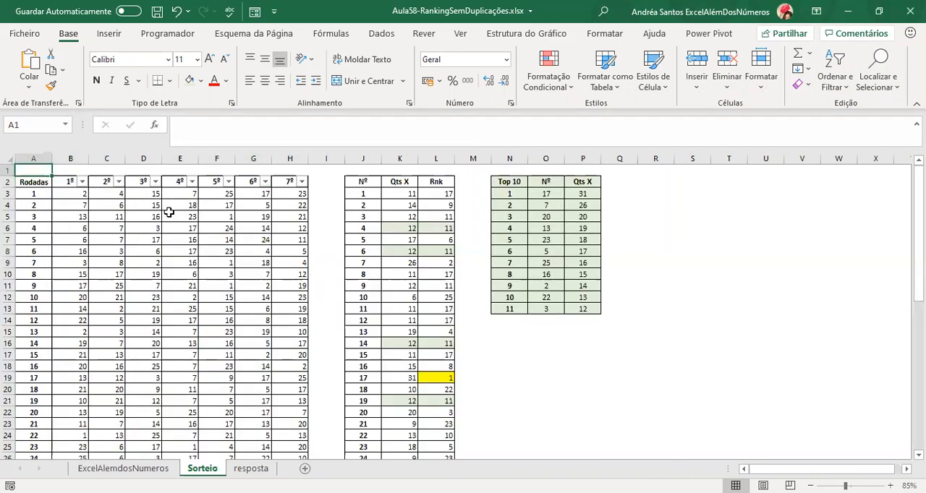
Look through the first round's drawn numbers across row 3, from the 1º to the 7º column.
key("Down")
key("Right")
key("Right")
key("Down")
key("Right")
key("Right")
key("Right")
key("Right")
key("Right")
key("Right")
key("Right")
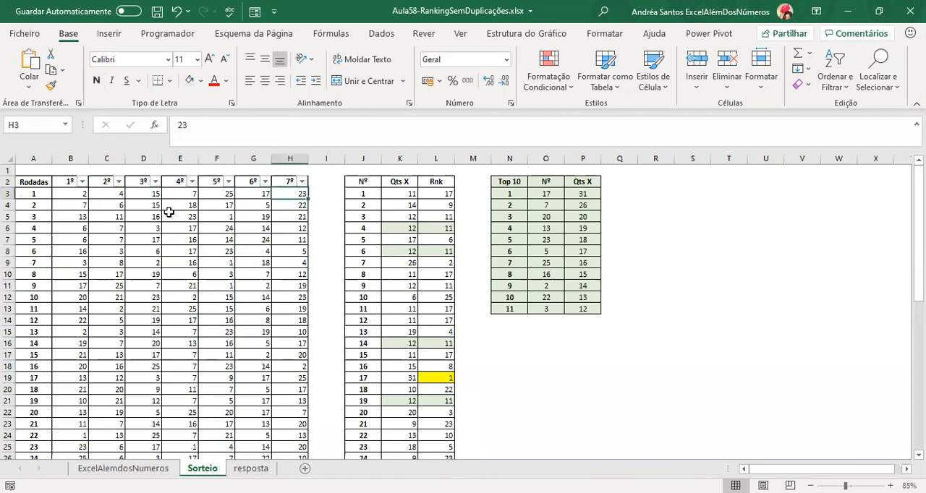
key("Down")
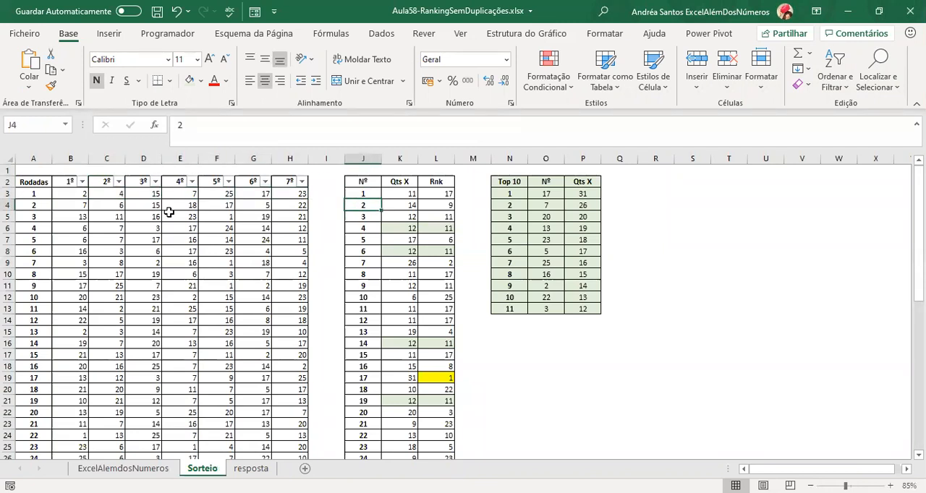
Examine the Nº list in column J and the counting formula in K3 with its referenced ranges.
key("ctrl+Down")
key("ctrl+Up")
key("Down")
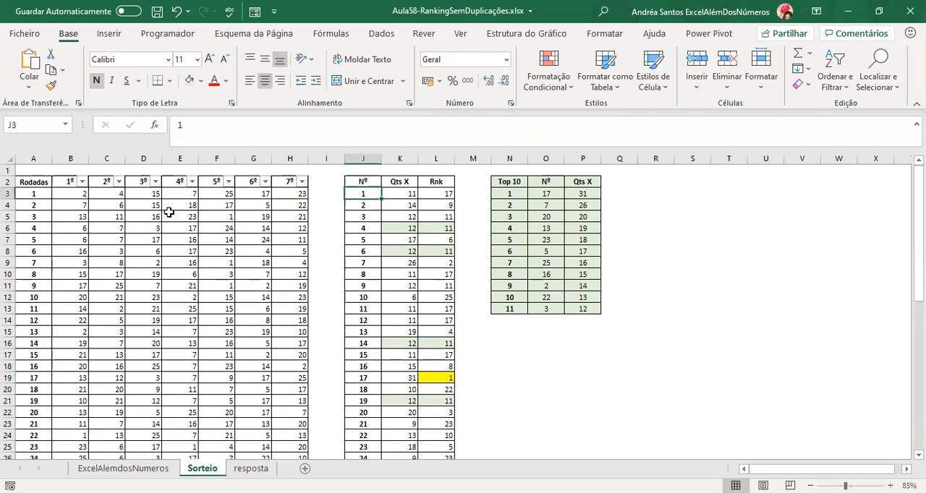
key("Right")
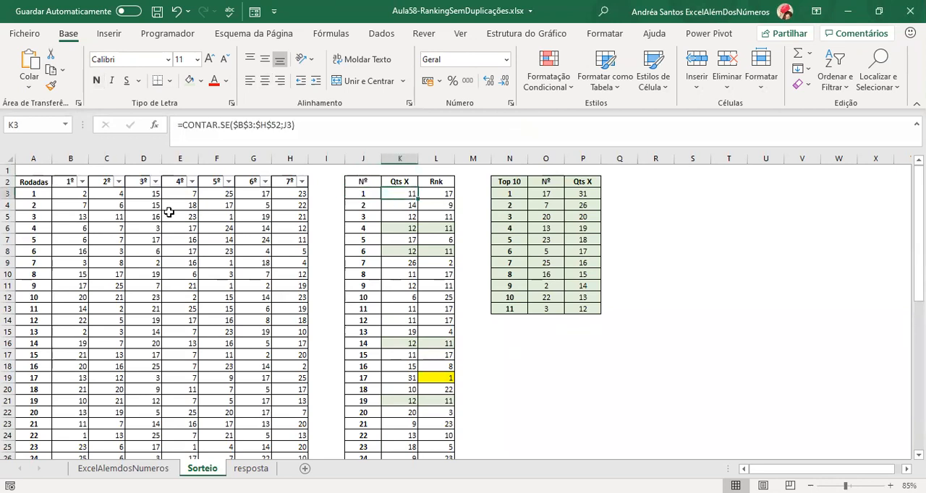
key("F2")
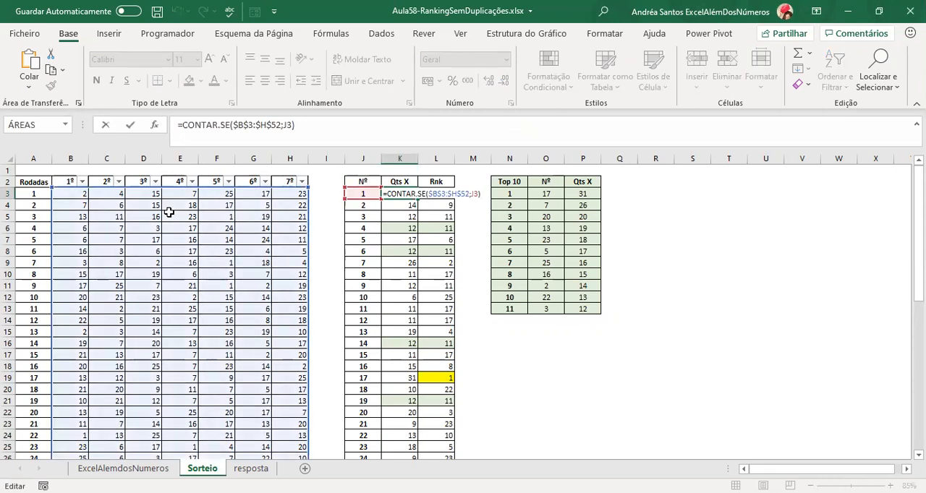
key("Escape")
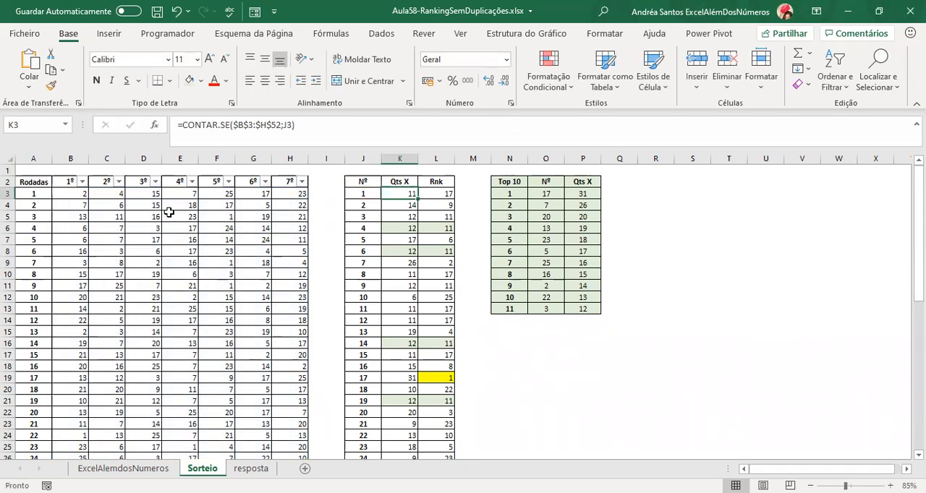
Examine the ranking formulas down the Rnk column.
key("Right")
key("Down")
key("Down")
key("Down")
key("Down")
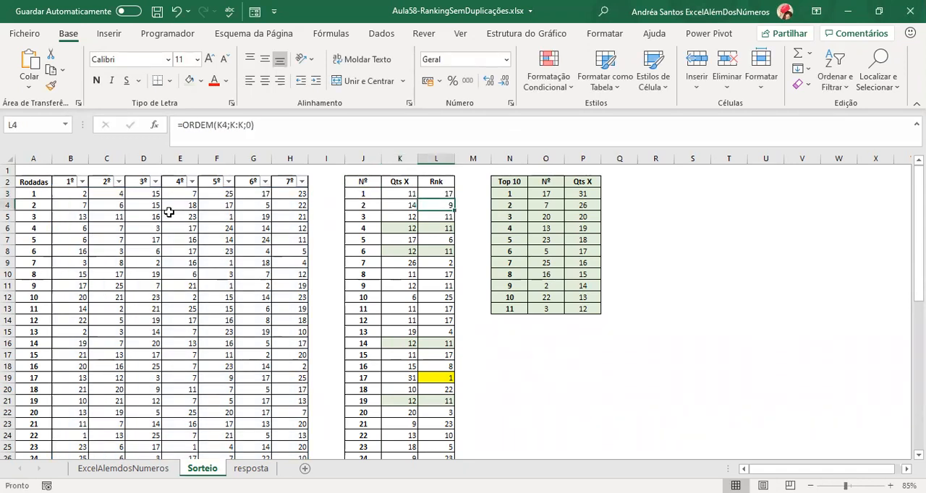
key("Up")
key("Up")
key("Up")
key("Up")
key("Down")
key("Down")
key("Down")
key("Down")
key("Down")
key("Down")
key("Down")
key("Down")
key("Down")
key("Down")
key("Down")
key("Down")
key("Down")
key("Down")
key("Down")
key("Down")
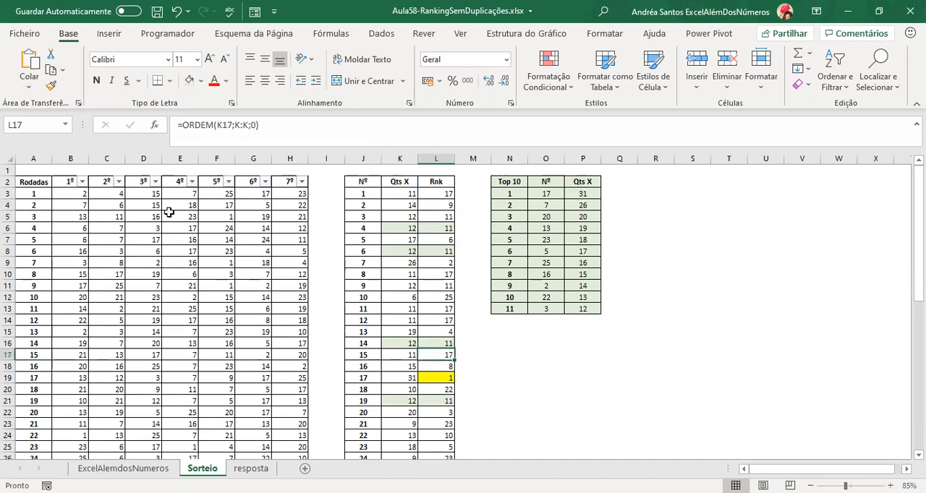
Inspect row 19 of the Nº table, checking the number, its count formula and its rank formula.
key("Left")
key("Left")
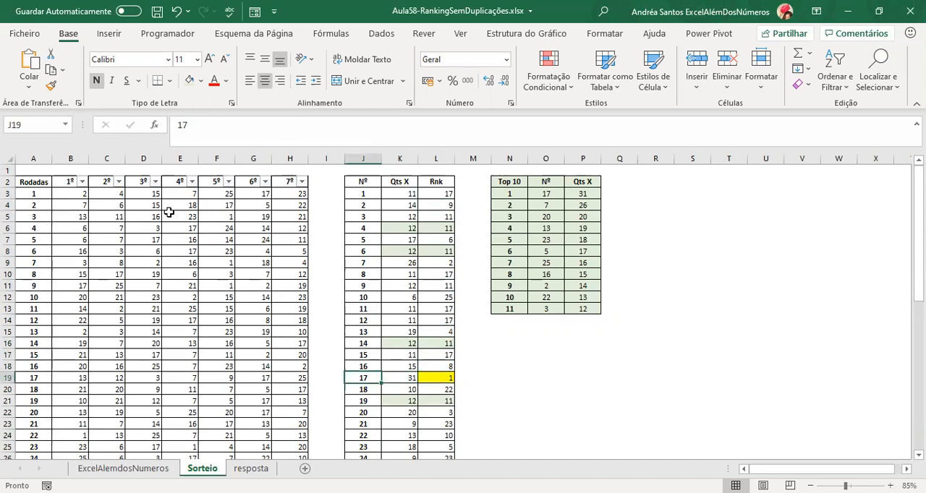
key("F2")
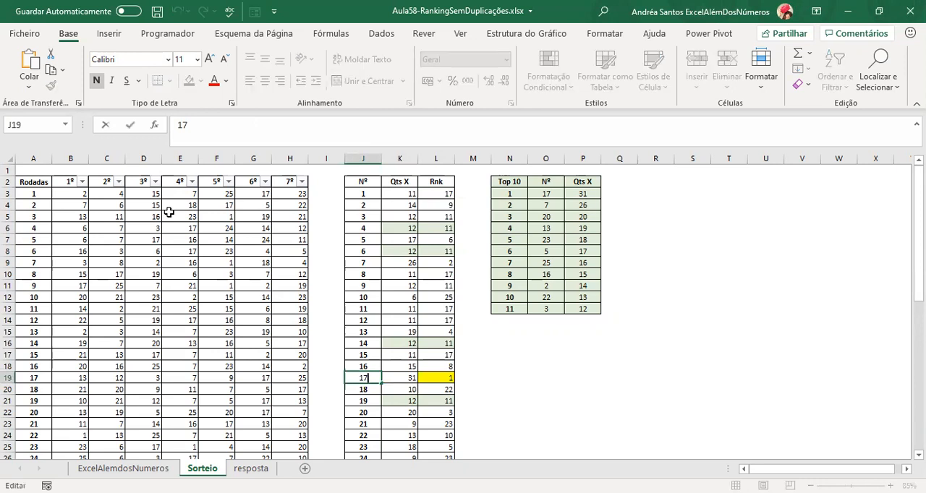
key("Escape")
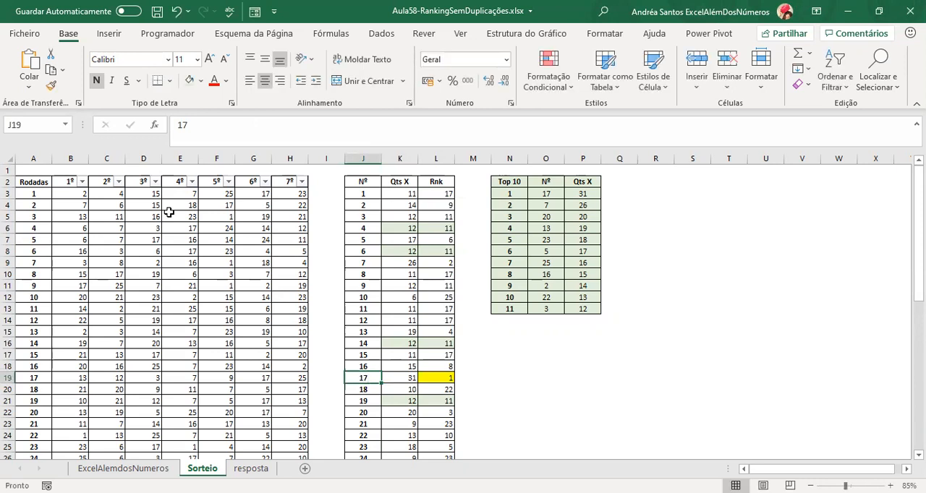
key("Right")
key("F2")
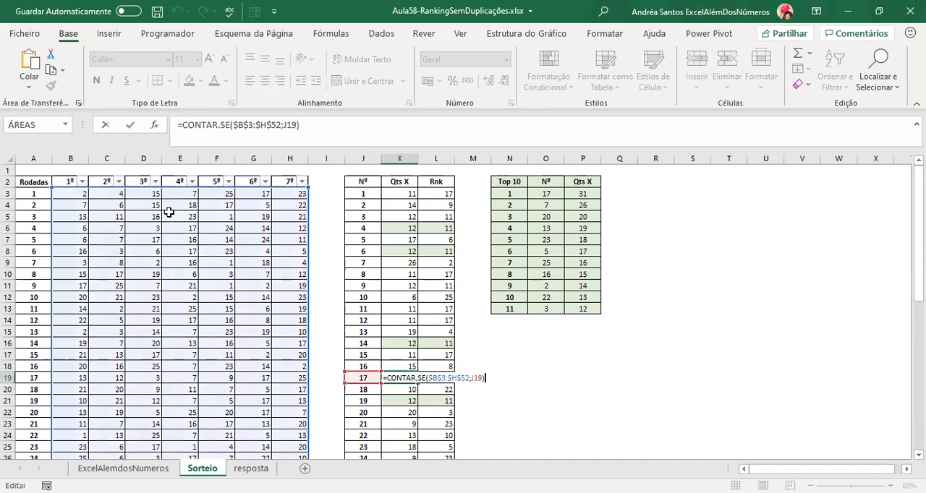
key("Escape")
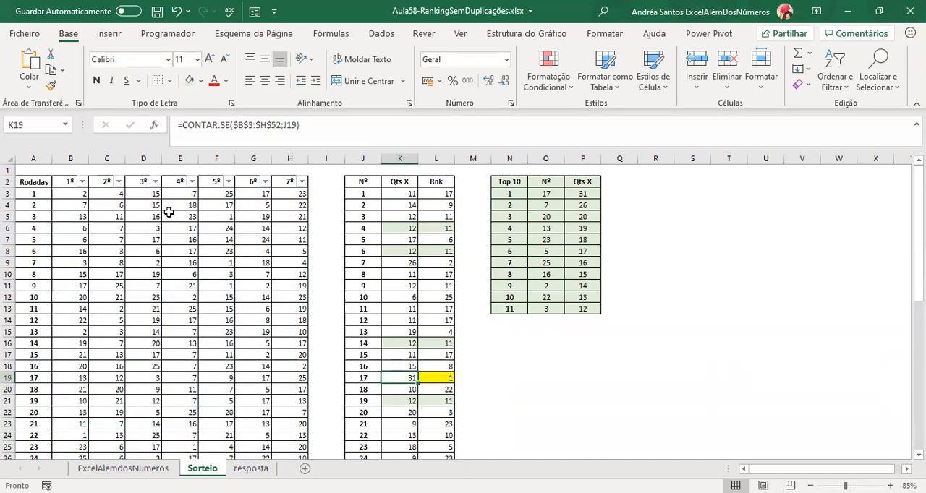
key("Right")
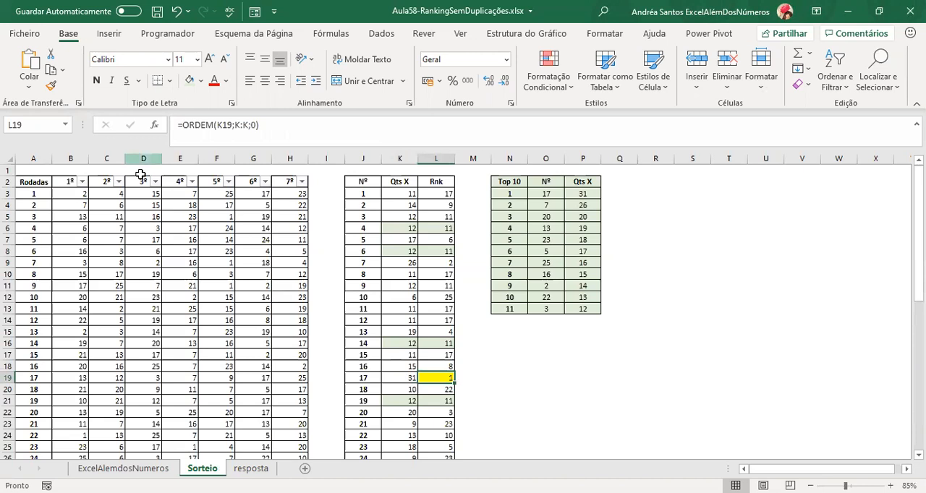
Review the Top 10 table and inspect the lookup formula in O3 that returns the first number.
left_click(509, 193)
left_click_drag(509, 182, 502, 310)
left_click(502, 310)
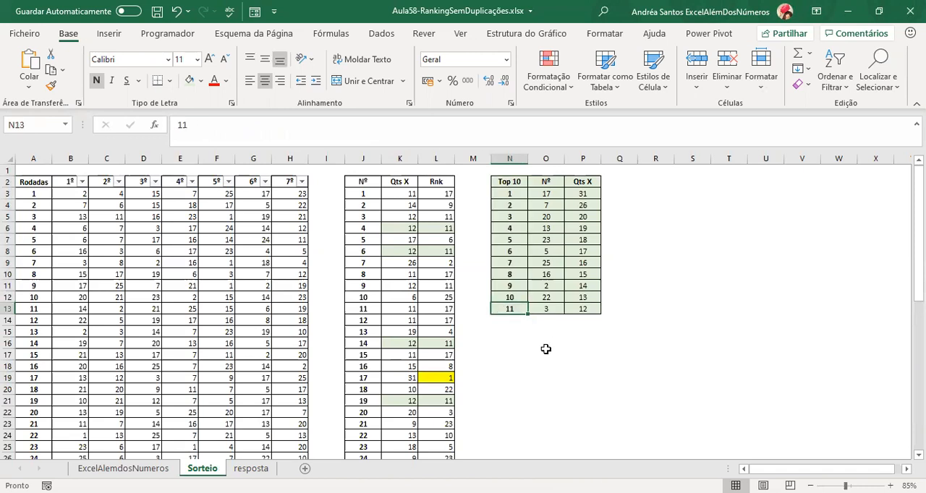
left_click(552, 195)
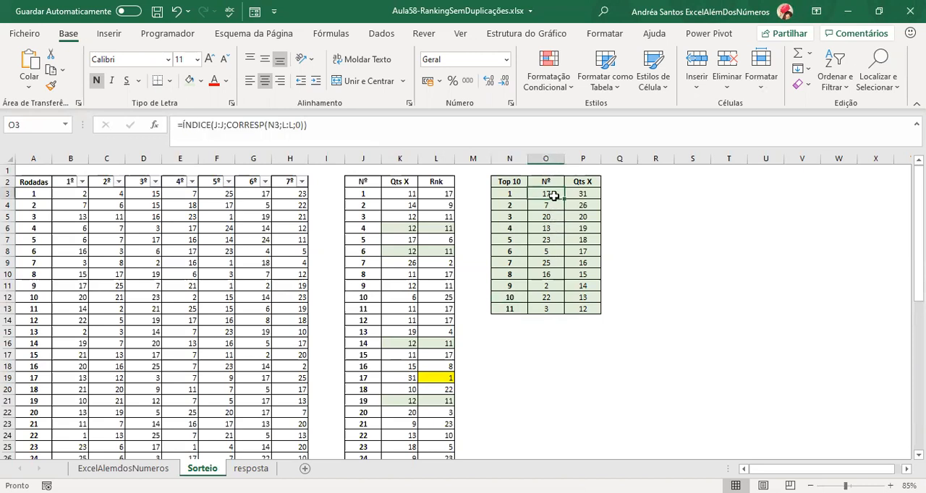
left_click_drag(499, 195, 589, 293)
left_click(544, 196)
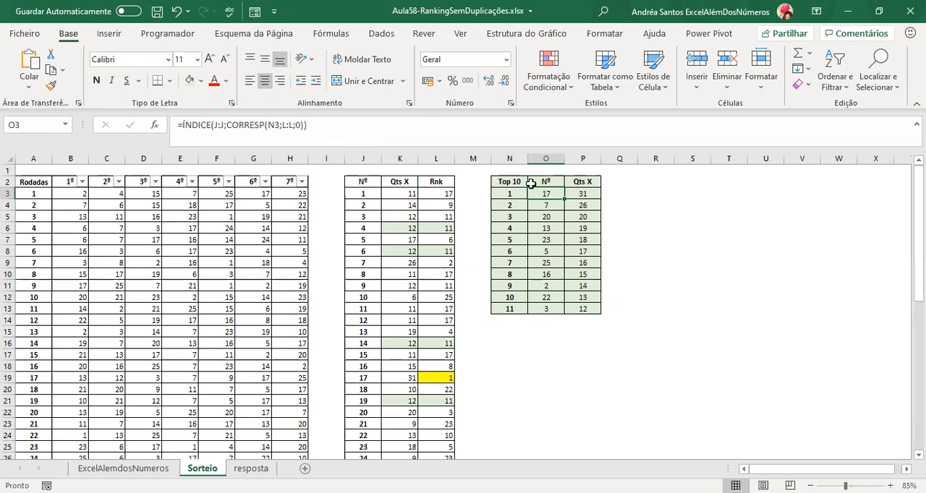
Trace rank 1 in the Rnk column back to its matching entry in the Nº column.
left_click(434, 159)
left_click(425, 377)
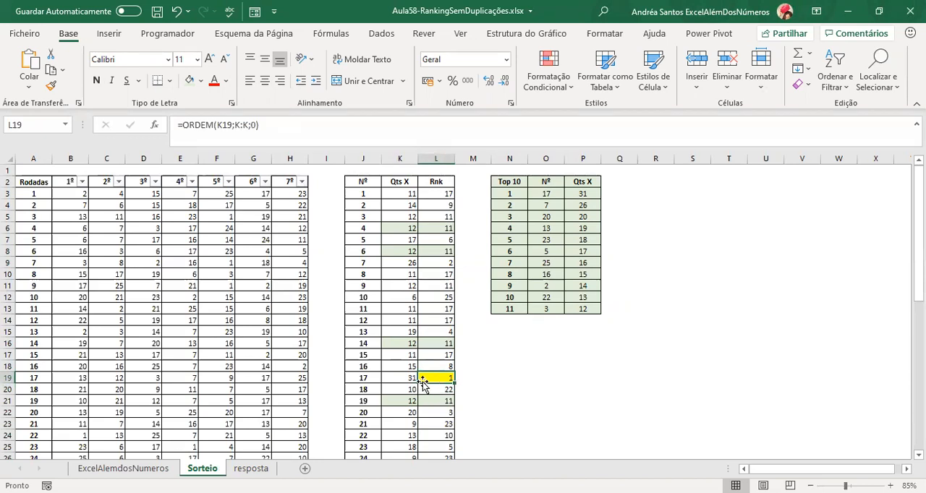
left_click(367, 381)
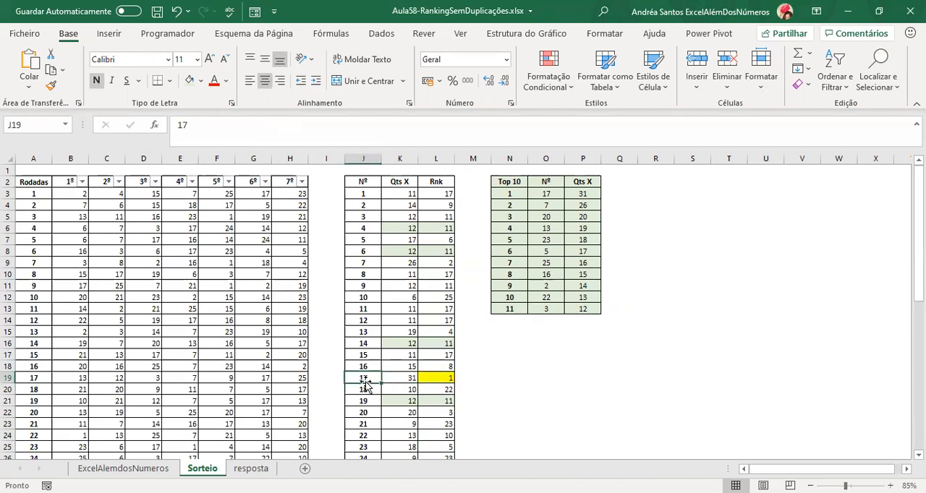
Insert a blank column before the Nº column and move the Rnk column into it.
left_click(368, 157)
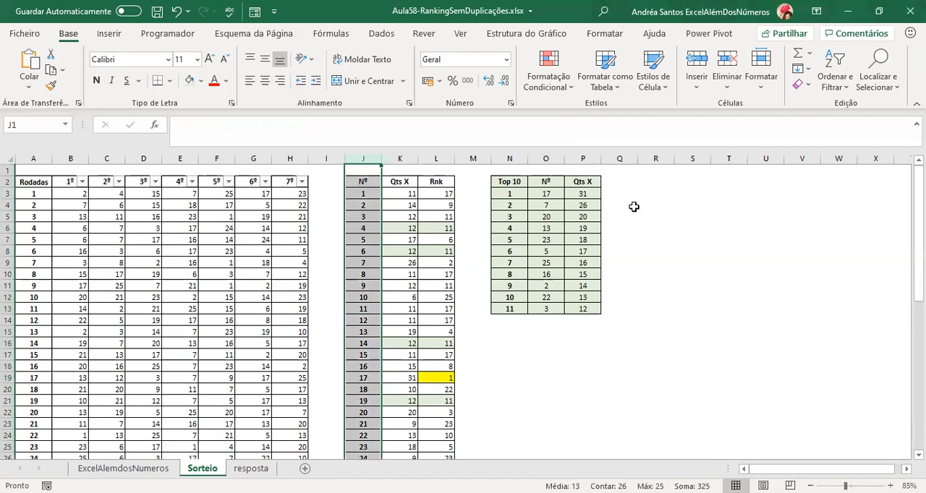
key("ctrl+plus")
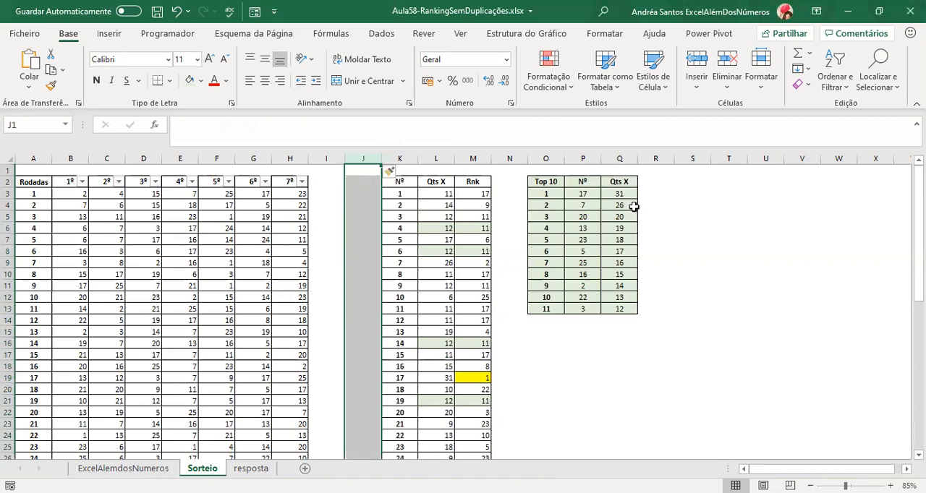
left_click(472, 157)
key("ctrl+c")
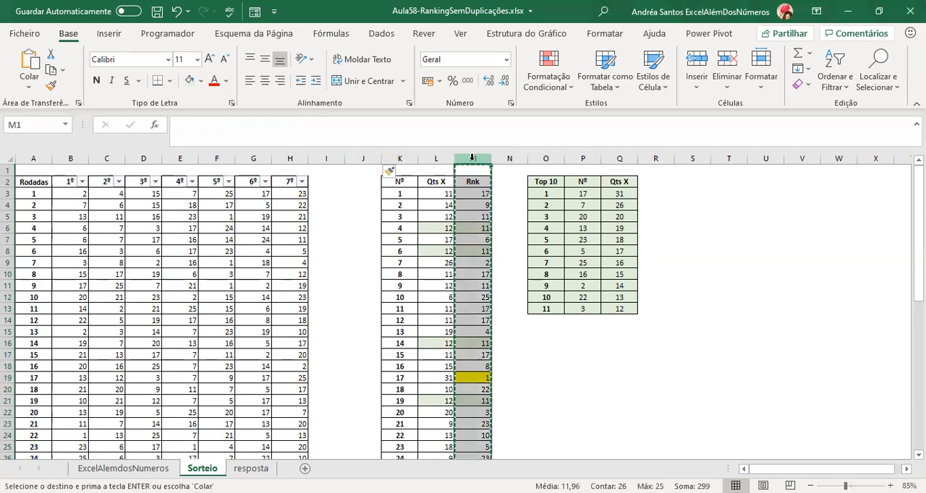
left_click(359, 157)
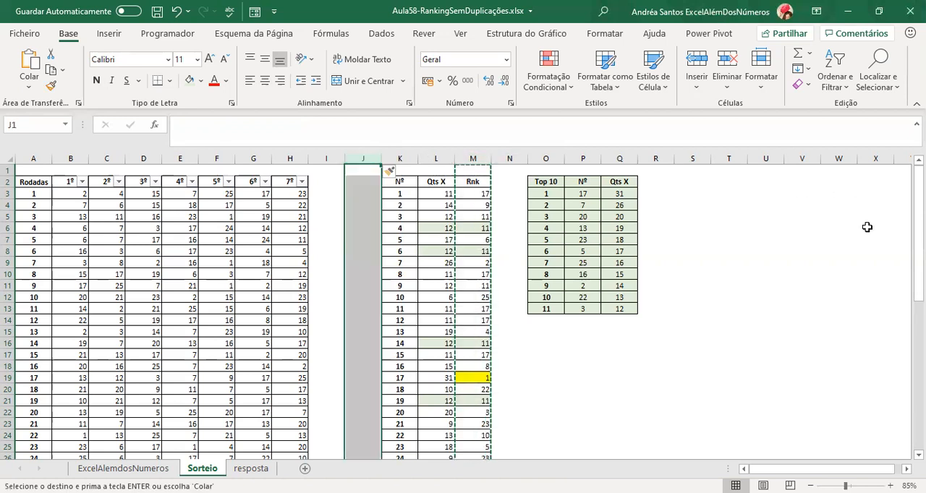
key("ctrl+v")
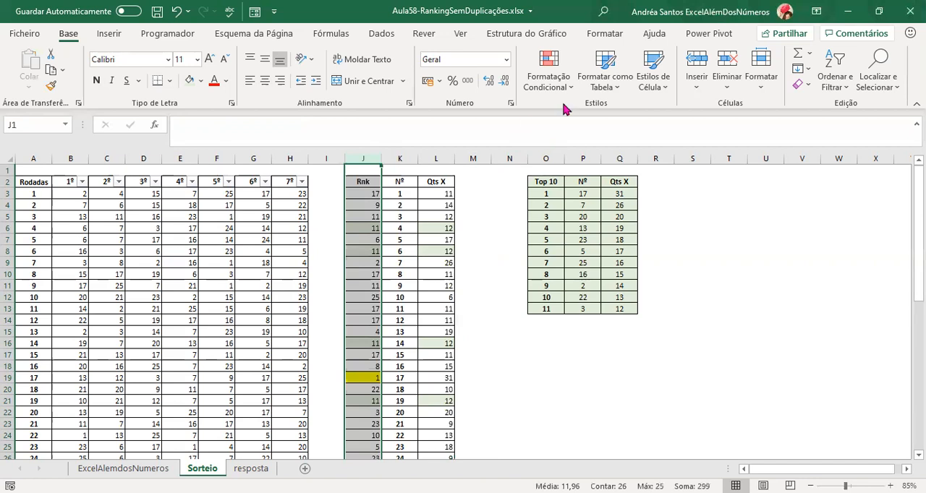
Check the references of the ranking formula in J3 of the moved Rnk column.
left_click(360, 195)
key("F2")
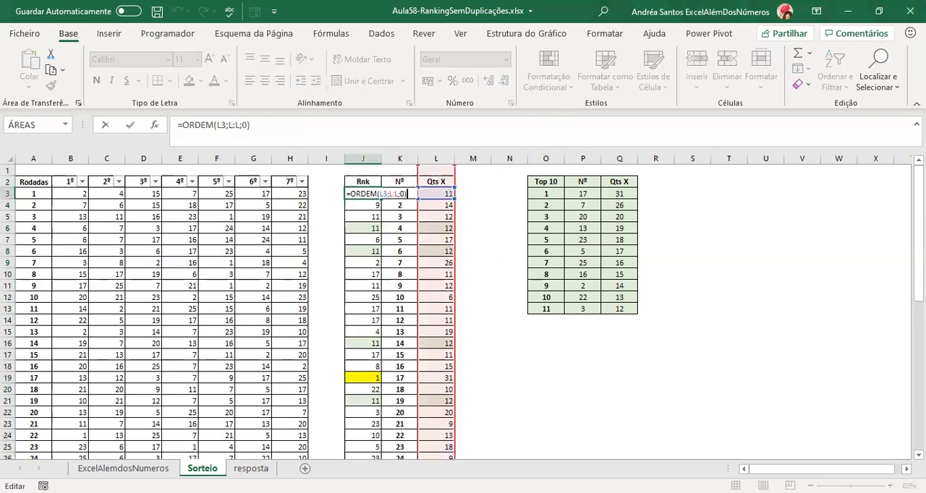
key("Escape")
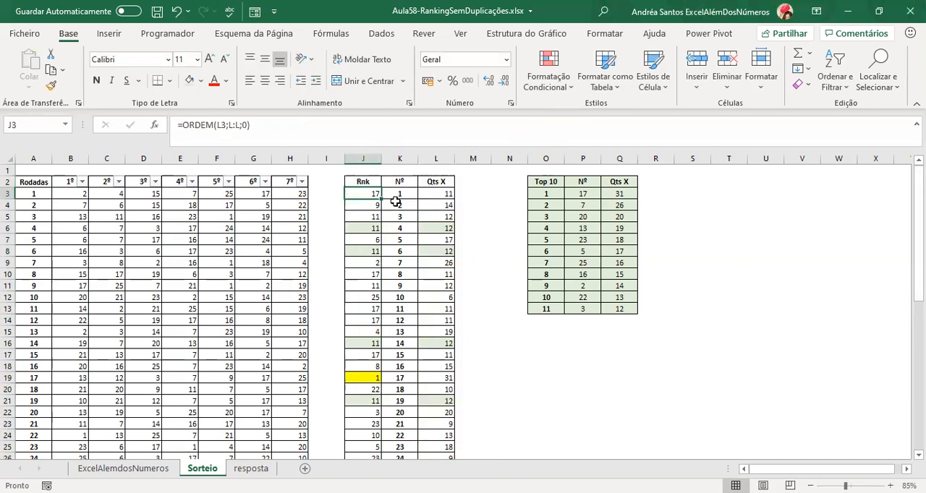
Replace the lookup in P3 with the exact-match formula =PROCV(O3;J:K;2;0), reviewing its function arguments before accepting it.
left_click(581, 193)
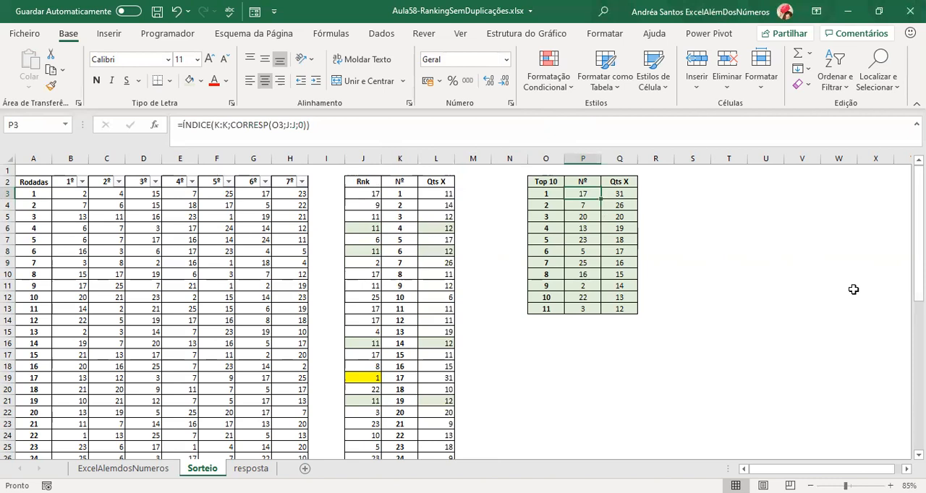
type("=")
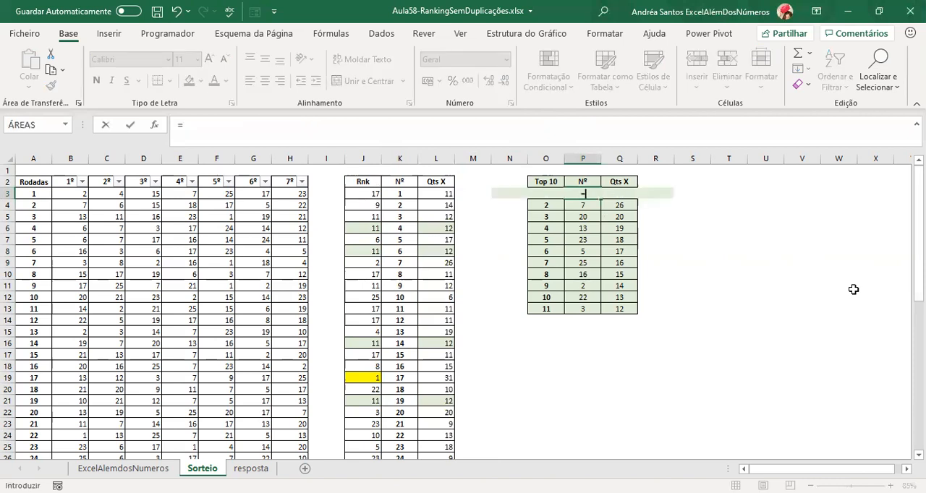
type("procv(")
key("Left")
key("Left")
key("Left")
key("Right")
key("Right")
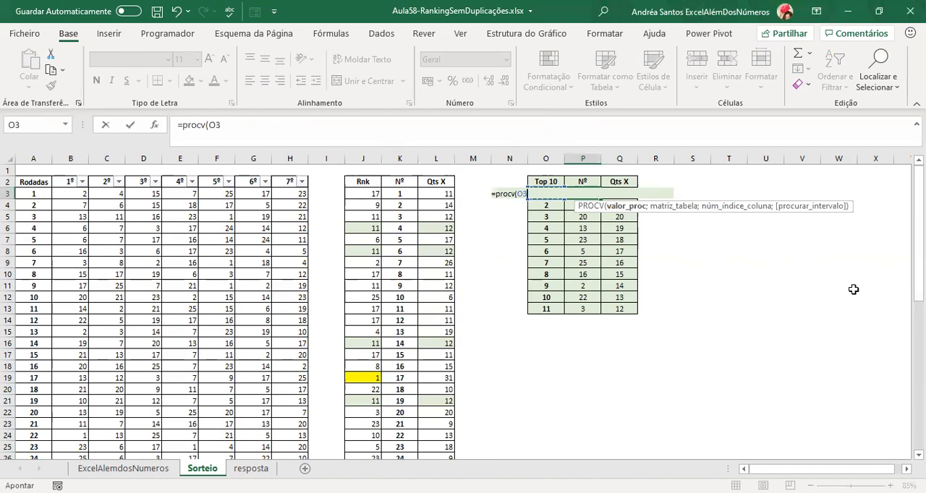
type(";")
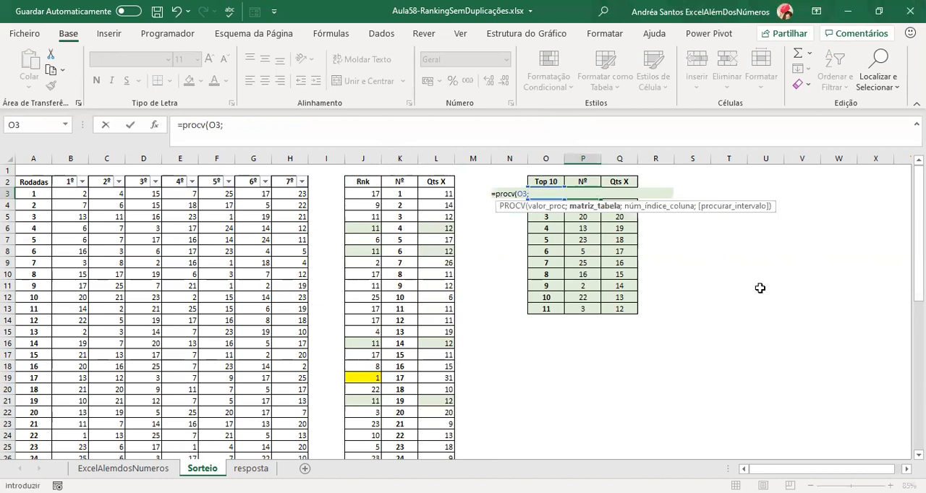
left_click(373, 155)
left_click_drag(373, 155, 391, 153)
type(";2")
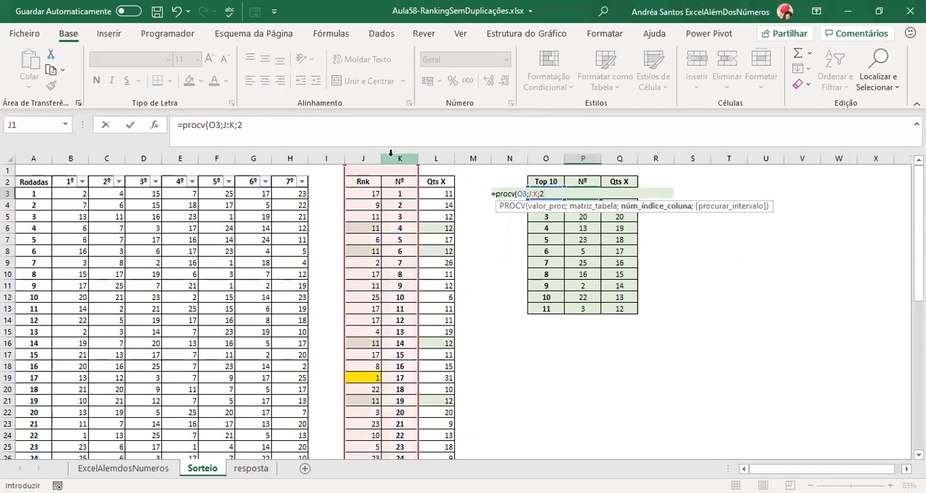
type(";0")
left_click(154, 124)
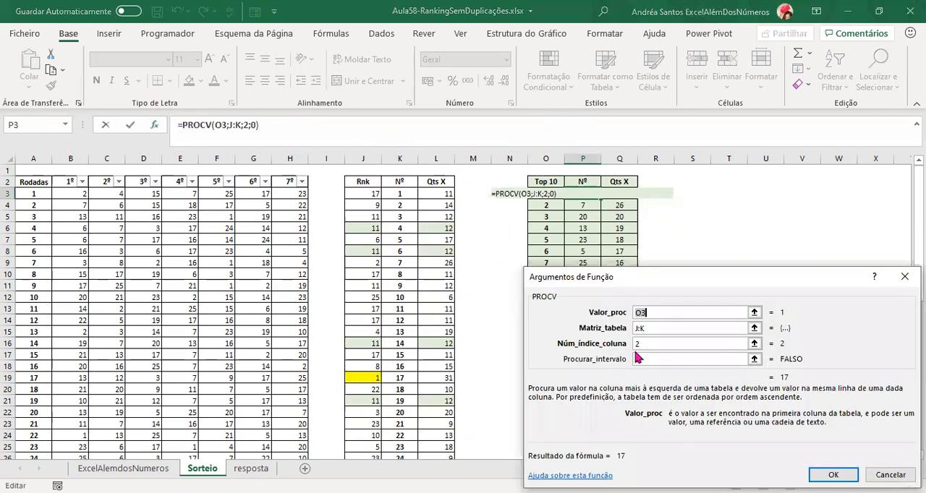
left_click(650, 357)
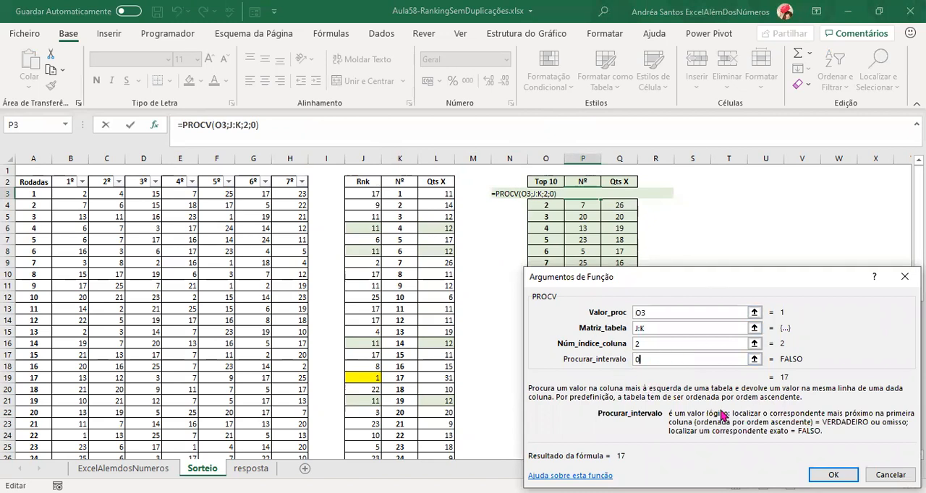
left_click(831, 475)
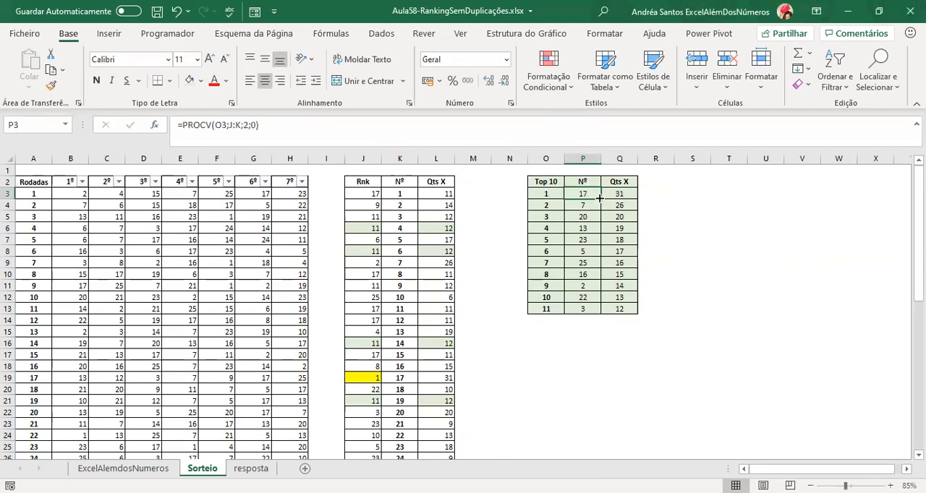
Fill the PROCV formula from P3 down to P13 and check the copied formulas in the Nº column.
left_click_drag(599, 198, 595, 311)
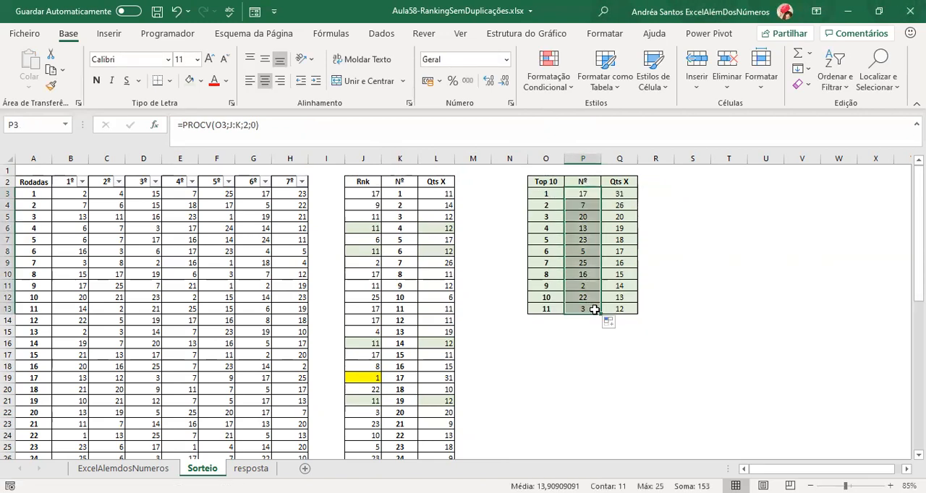
left_click(581, 217)
left_click(585, 261)
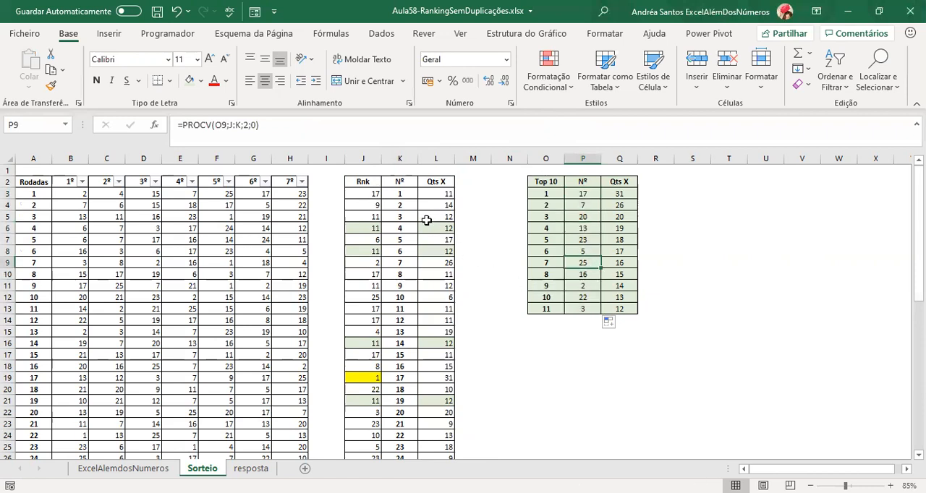
Examine the empty column M beside Qts X and the entries of the Nº column in K.
left_click(482, 182)
left_click(482, 237)
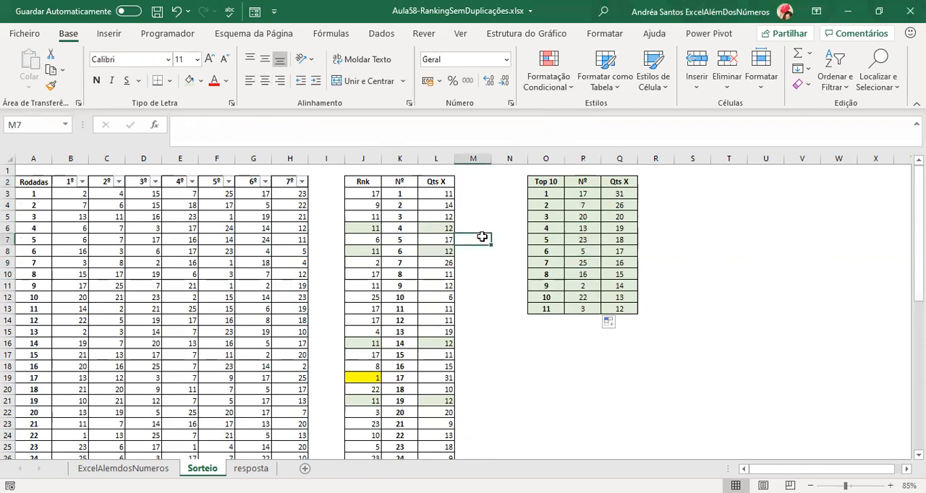
left_click(476, 159)
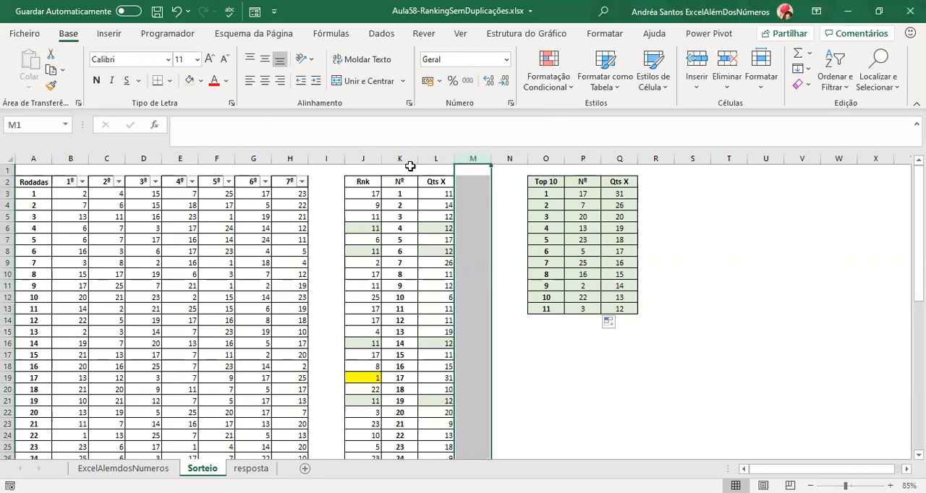
left_click(402, 170)
left_click(399, 230)
left_click(399, 289)
left_click(399, 320)
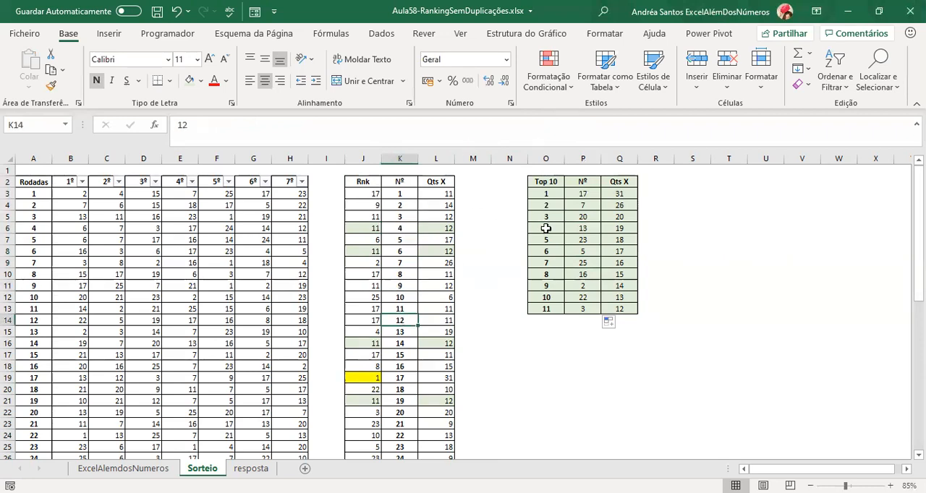
Compare the Nº and Qts X lookup formulas of the Top 10 table with the Rnk, Nº and Qts X columns they reference.
left_click(573, 196)
left_click(584, 216)
left_click(585, 239)
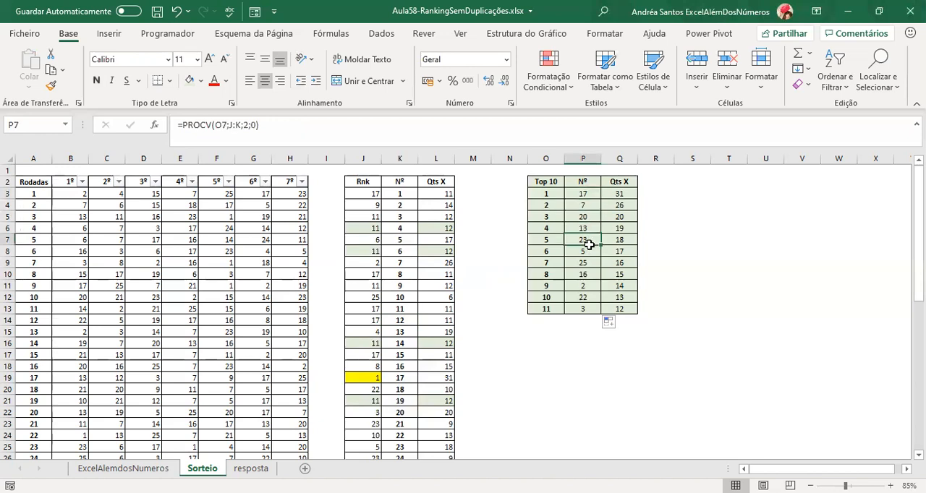
left_click(611, 195)
left_click(608, 226)
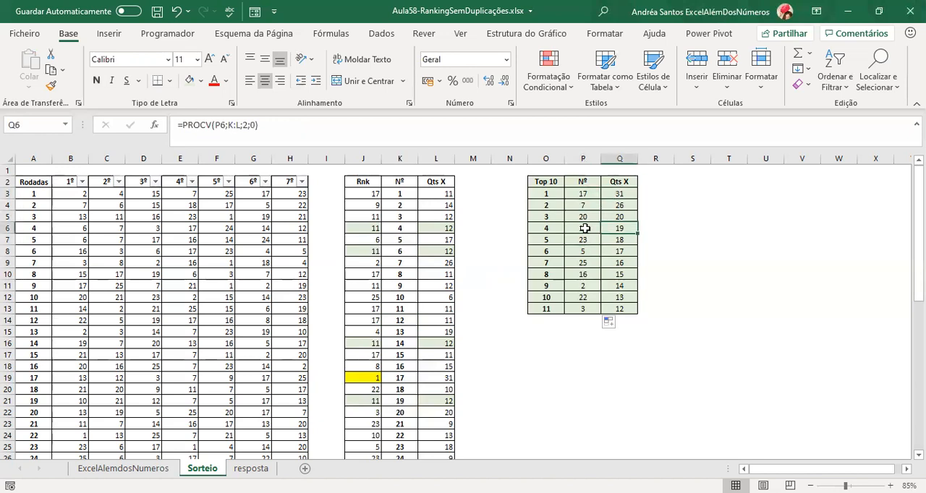
left_click(584, 228)
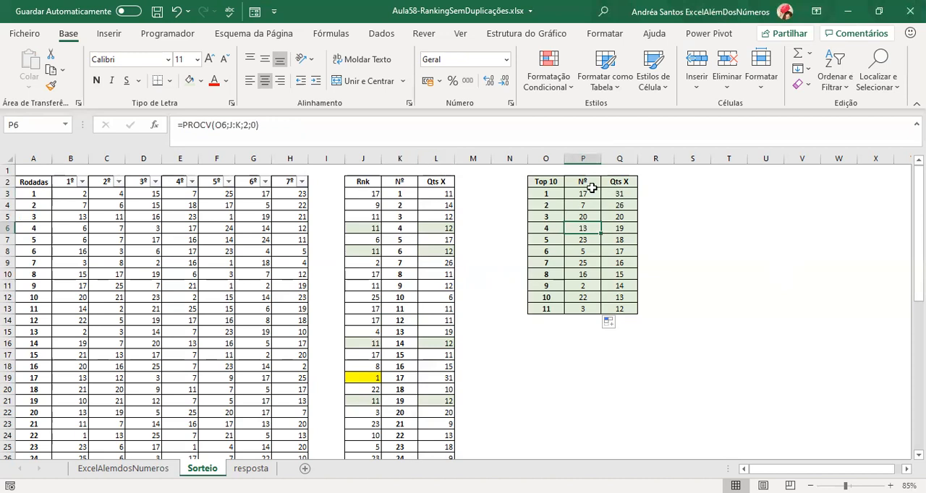
left_click_drag(400, 158, 434, 158)
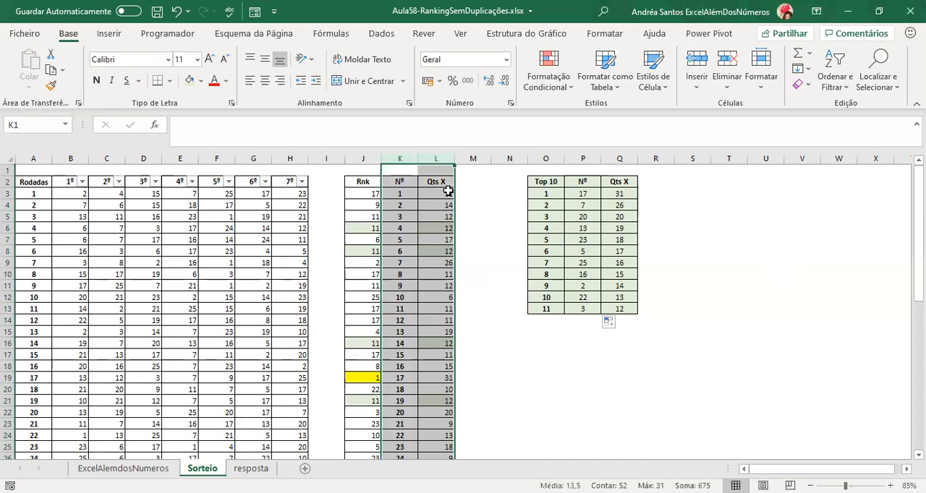
left_click(434, 226)
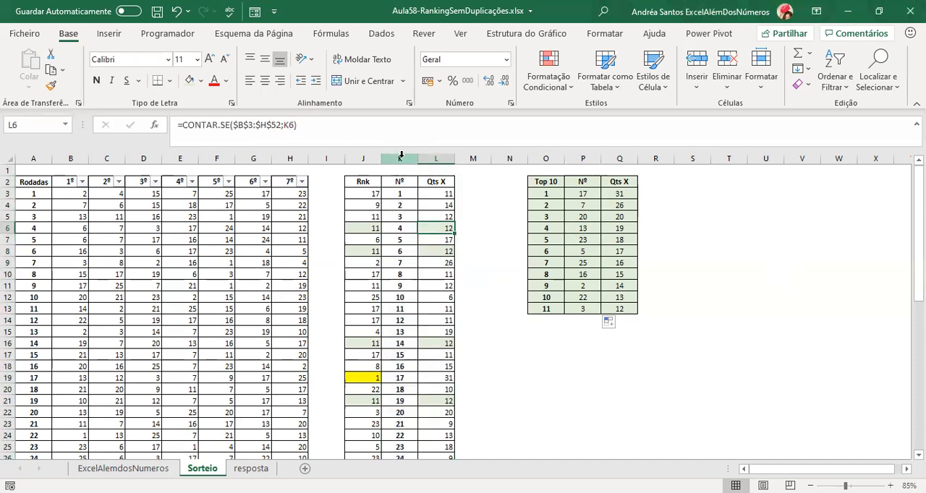
left_click(474, 159)
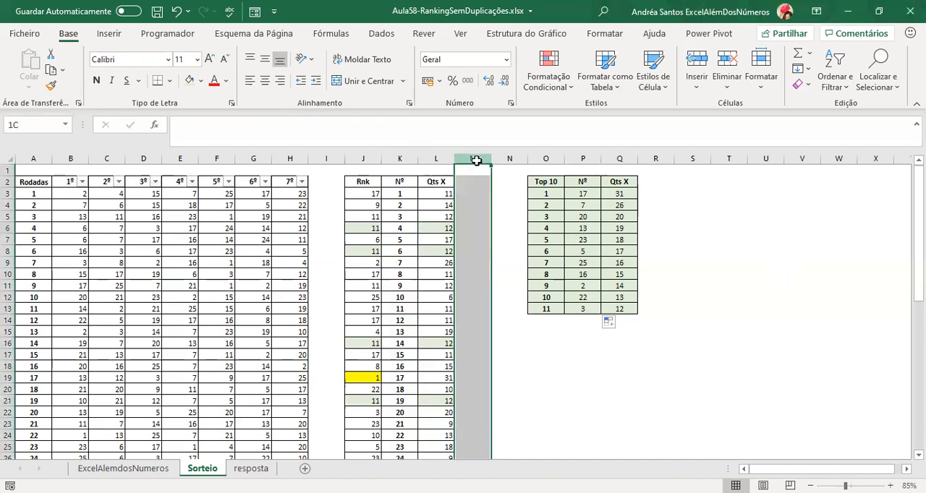
left_click(357, 154)
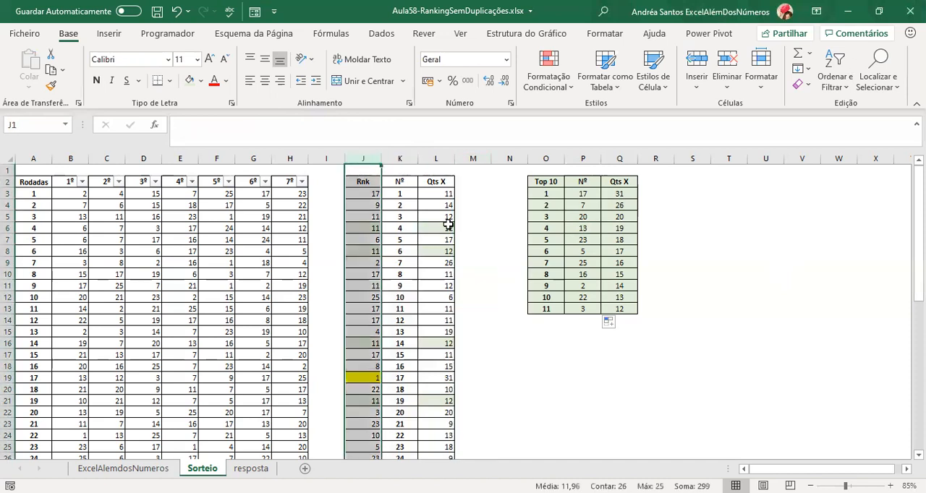
left_click_drag(584, 194, 583, 297)
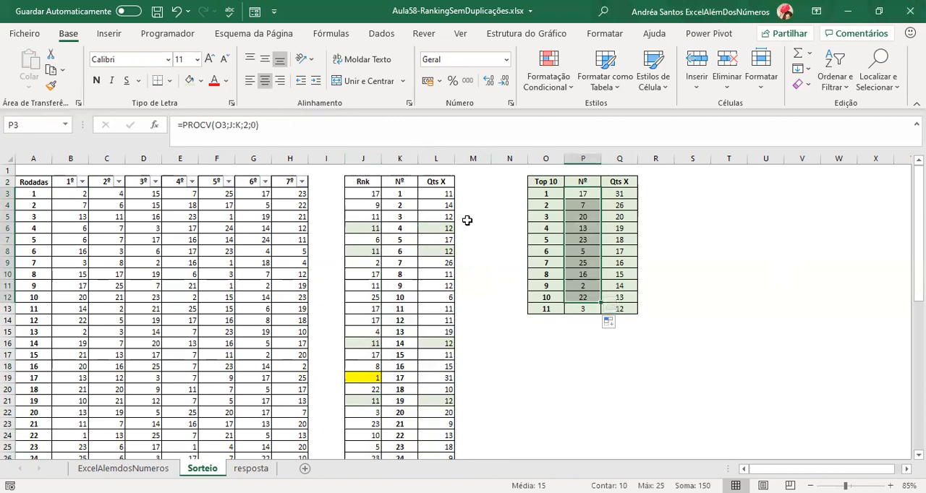
left_click(680, 227)
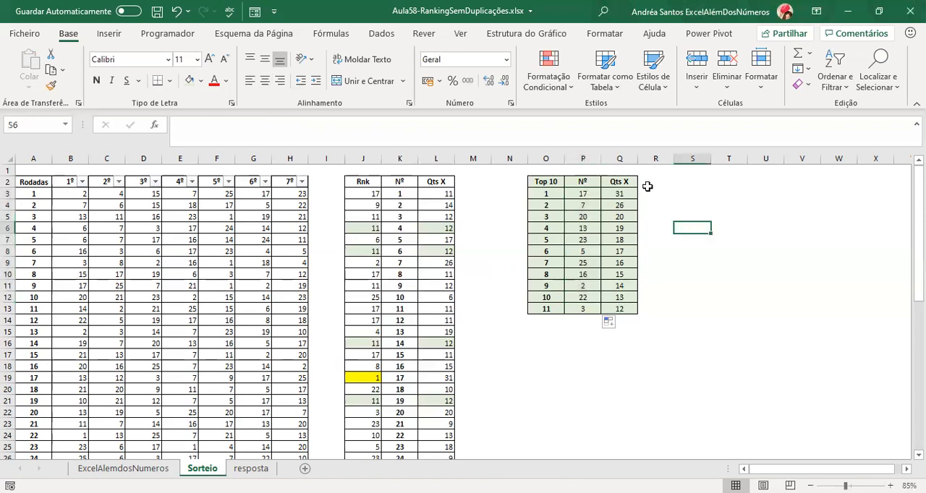
Copy the rank 11 row of the Top 10 table into O14:Q18 and number the new rows 12 to 16.
left_click_drag(545, 308, 638, 311)
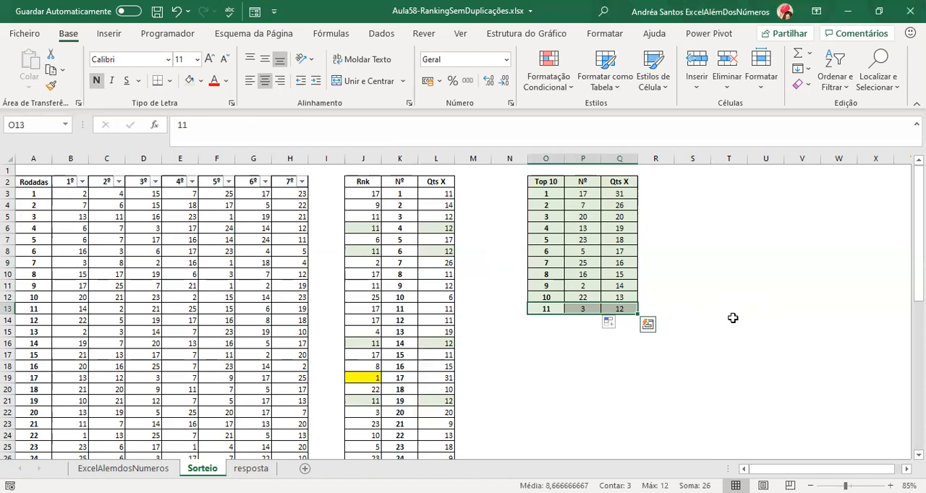
key("ctrl+c")
key("Down")
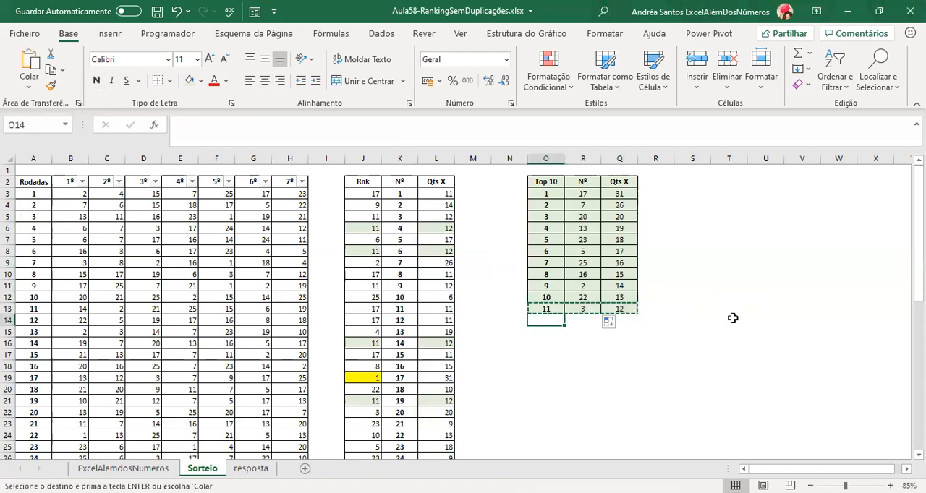
key("shift+Down")
key("shift+Down")
key("shift+Down")
key("shift+Down")
key("Return")
type("12")
key("Return")
type("13")
key("Return")
type("14")
key("Return")
type("15")
key("Return")
type("16")
key("Return")
Copy the rank 16 row into O19:Q22 and number the new rows 17 to 20.
key("Up")
key("shift+Right")
key("shift+Right")
key("ctrl+c")
key("Down")
key("shift+Down")
key("shift+Down")
key("shift+Down")
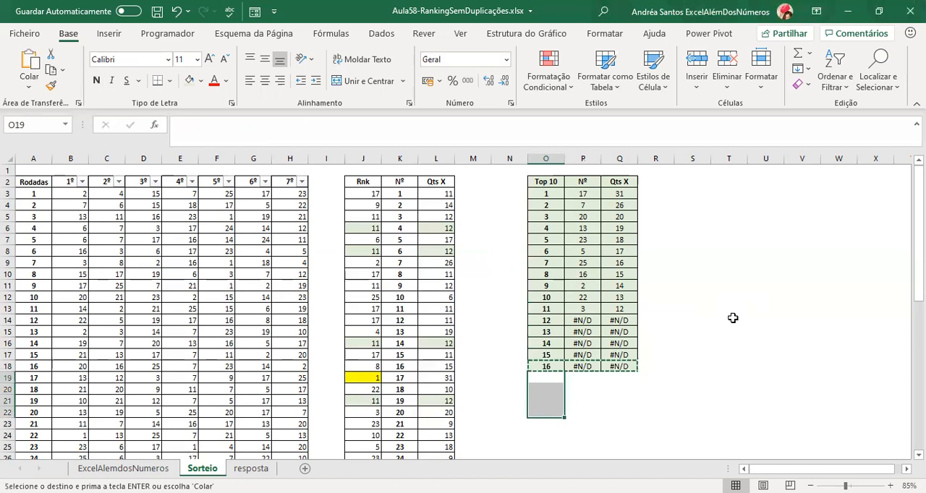
key("Return")
key("Down")
key("Up")
type("17")
key("Return")
type("18")
key("Return")
type("19")
key("Return")
type("20")
key("Return")
Inspect the added ranks, the rank 12 lookup formula in P14 and the ranking formula in J6.
key("Up")
key("shift+Right")
key("shift+Right")
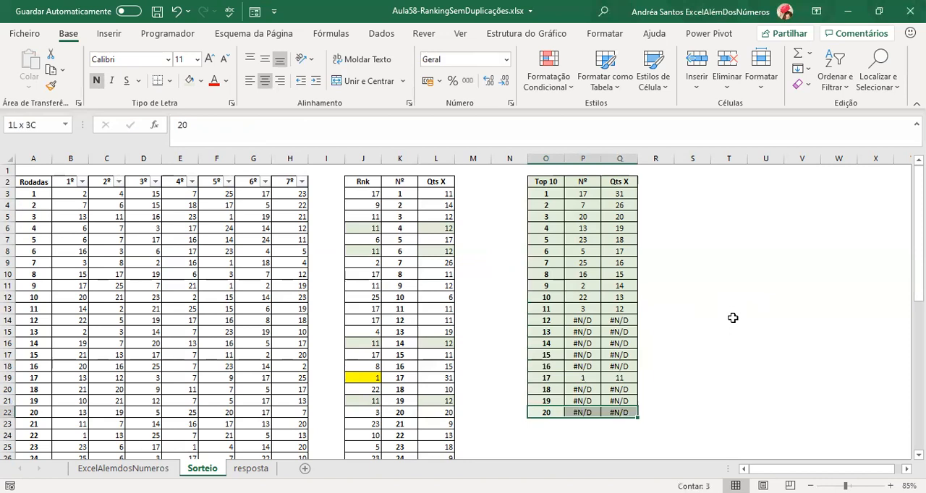
key("Up")
key("Up")
key("Up")
key("Up")
key("Up")
key("Up")
key("Up")
key("Up")
key("Up")
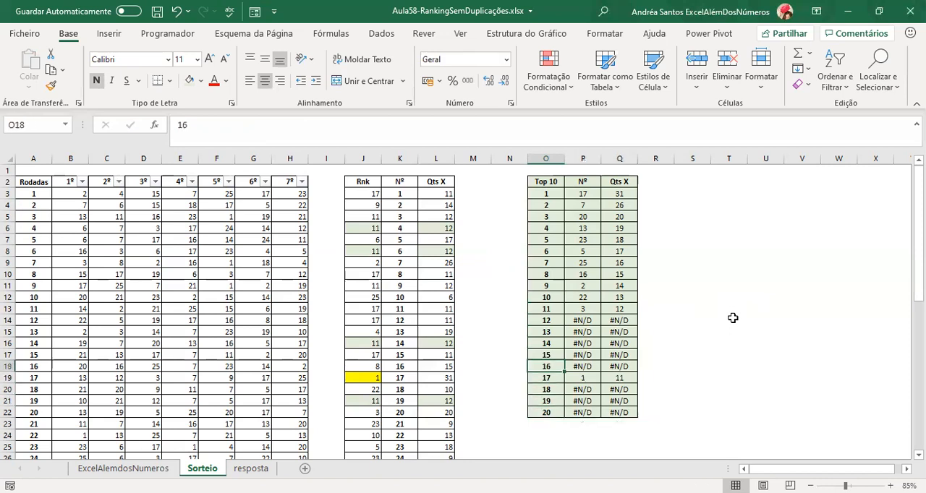
key("Down")
key("Right")
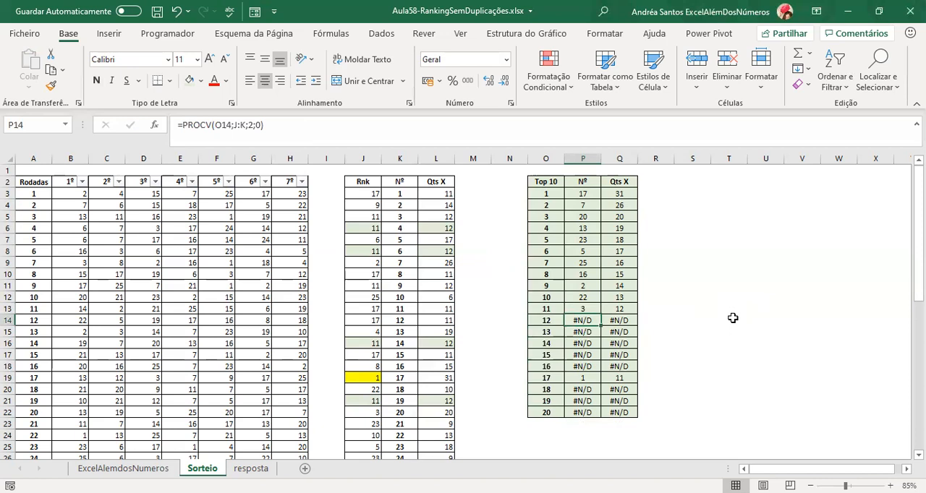
key("Left")
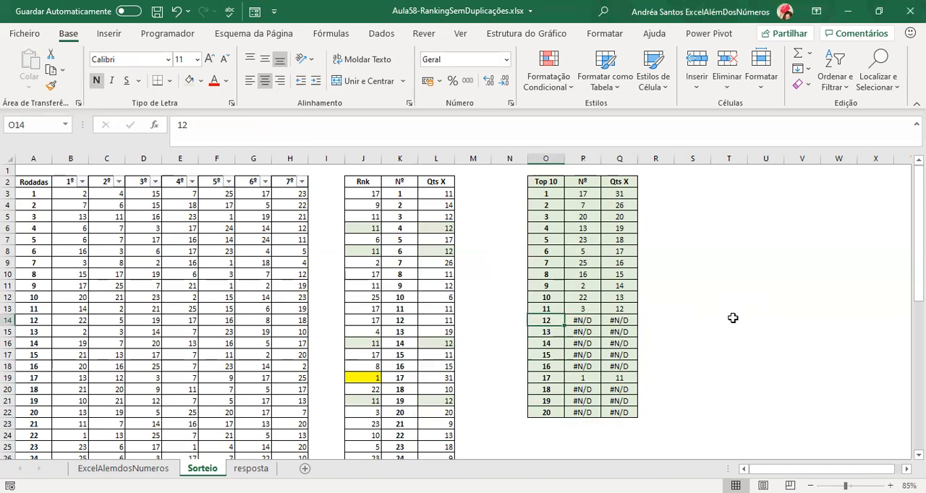
left_click(349, 228)
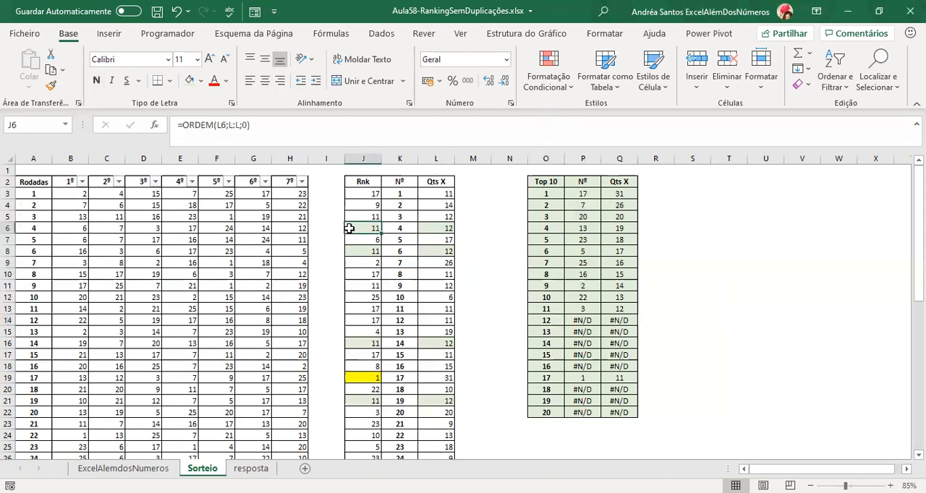
Remove the existing filter from the draw table and apply a filter to the Rnk column J instead.
left_click(363, 158)
left_click(388, 39)
left_click(442, 67)
left_click(442, 66)
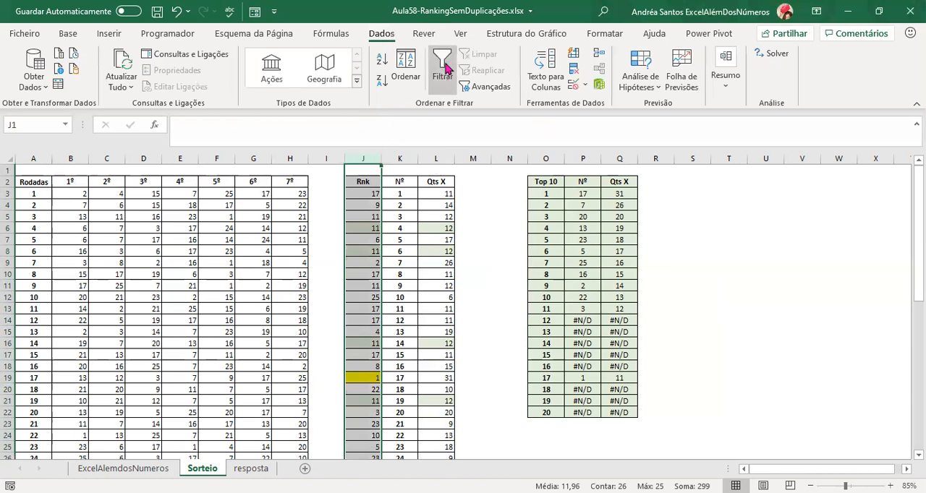
Filter the Rnk column to show only the rows ranked 11.
left_click(375, 182)
left_click_drag(372, 378, 371, 420)
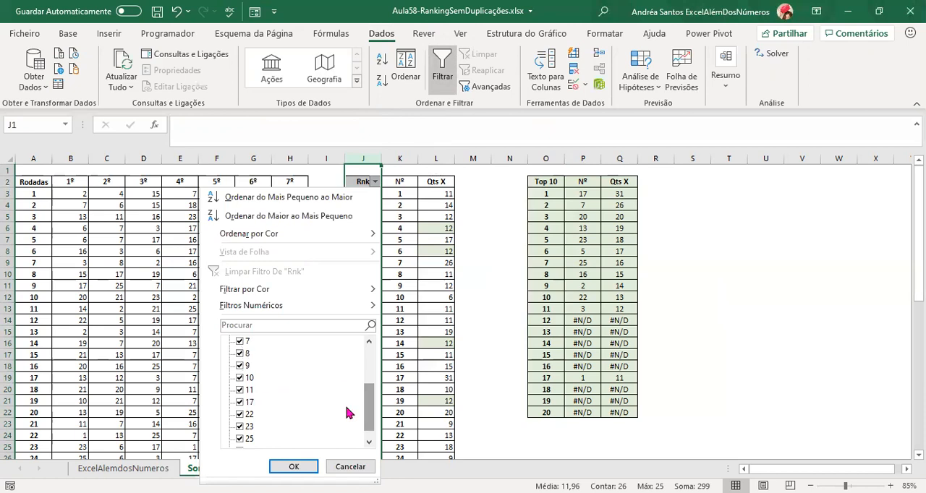
left_click_drag(368, 417, 367, 362)
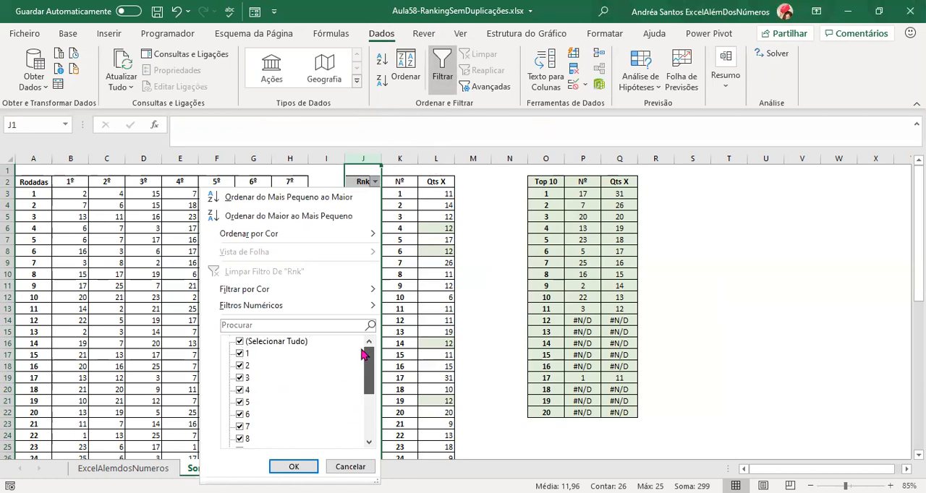
left_click(241, 342)
scroll(259, 384, "down", 2)
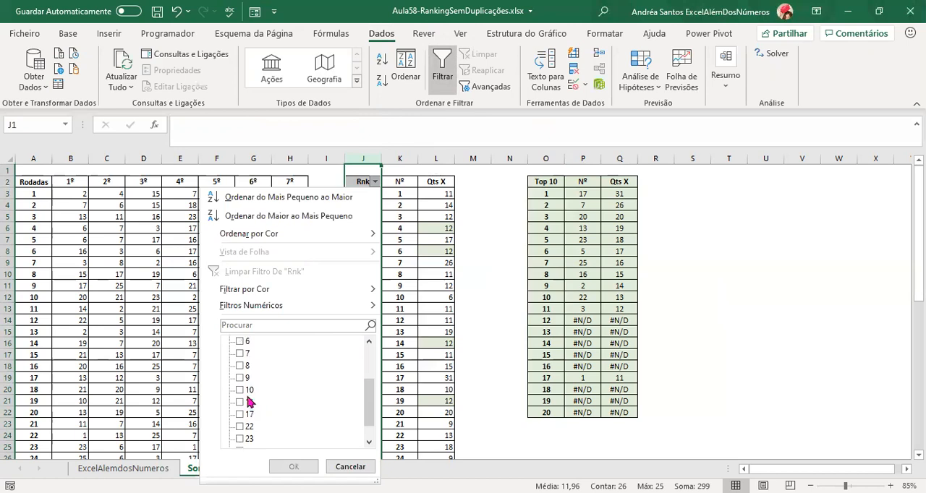
left_click(240, 402)
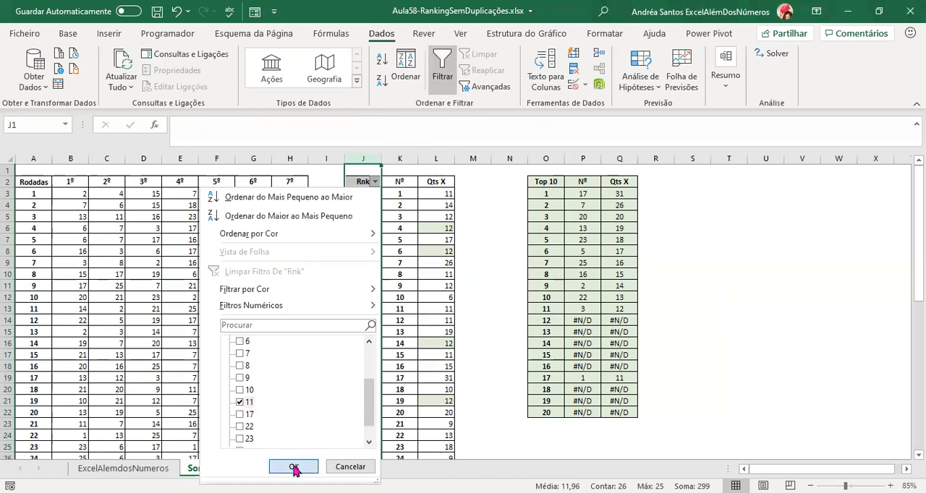
left_click(293, 467)
Examine the numbers tied at rank 11 in column K and their occurrence counts in the Qts X column.
left_click(399, 194)
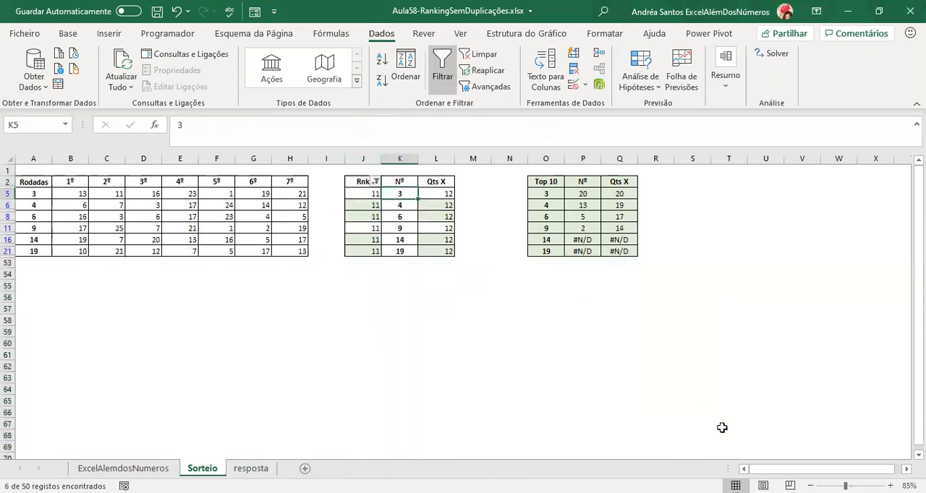
key("Down")
key("Down")
key("Down")
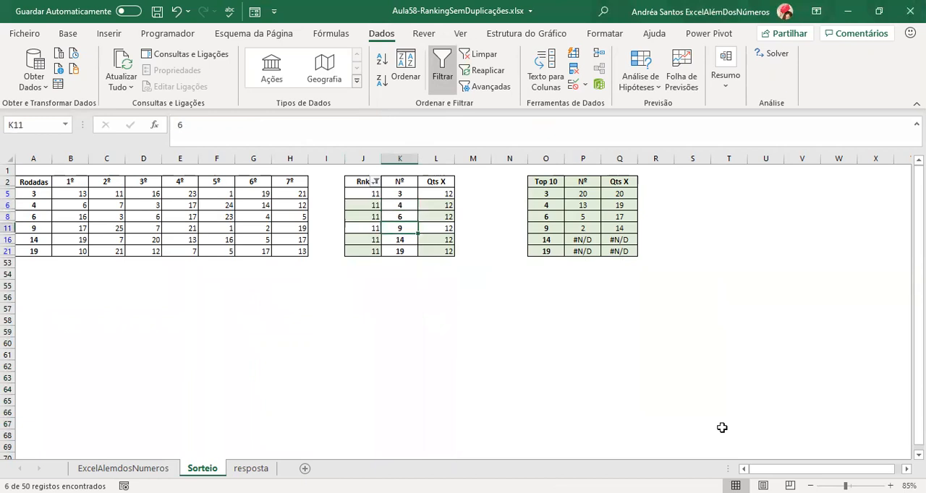
key("Down")
key("Down")
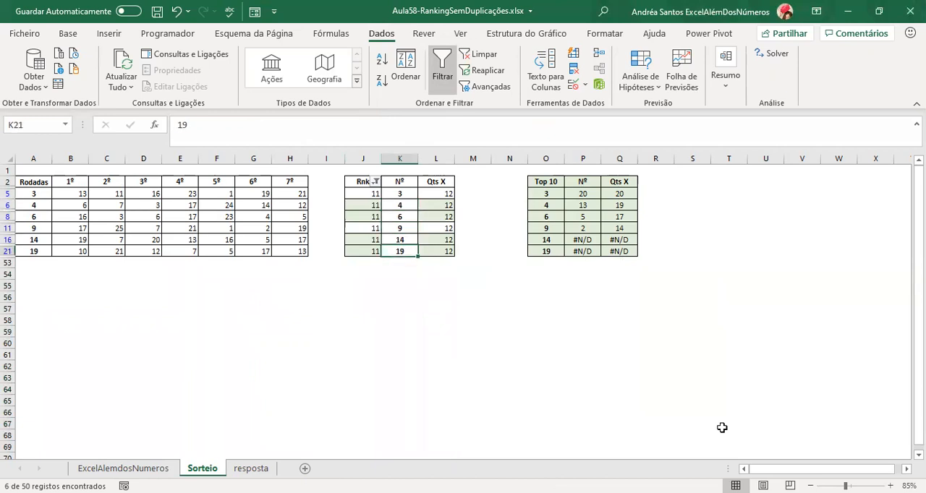
left_click(425, 194)
left_click(429, 207)
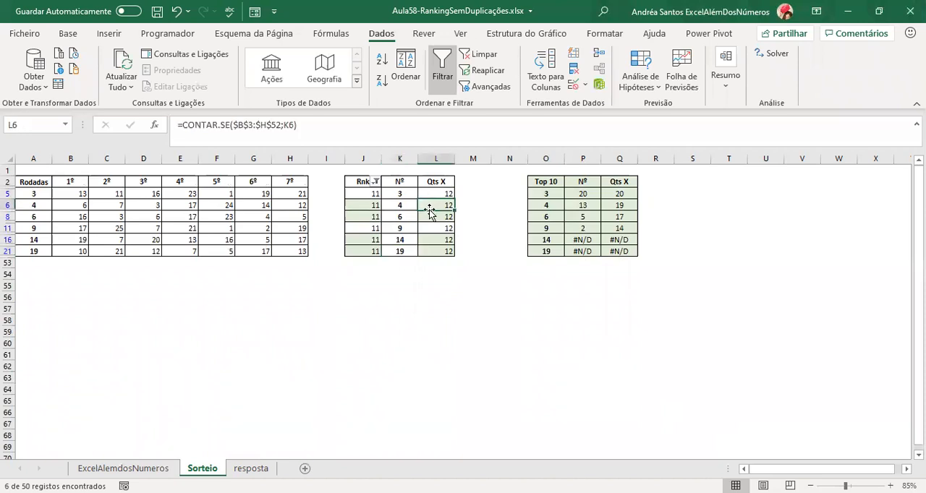
left_click(431, 217)
left_click(434, 229)
left_click(434, 241)
left_click(434, 251)
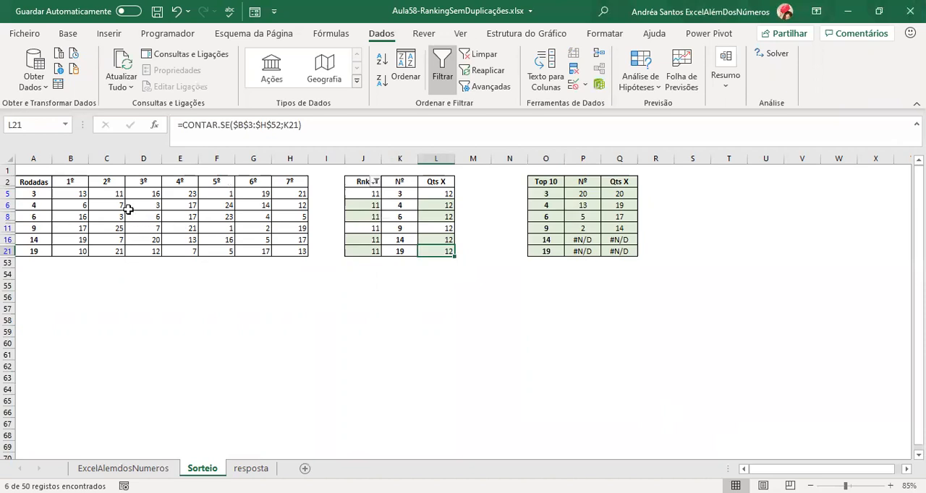
Set the third number of round 6 in D8 to 7, and check the counts and rank in the filtered rows.
left_click(79, 206)
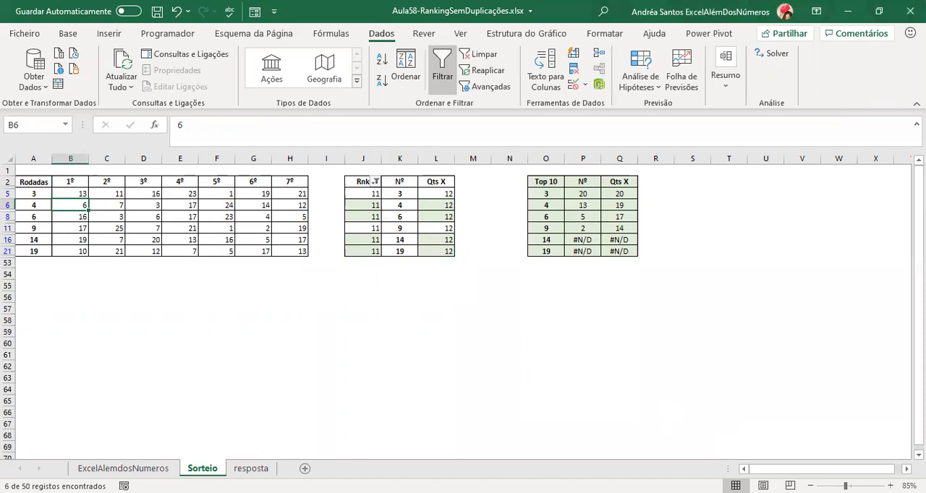
key("Down")
key("Right")
key("Right")
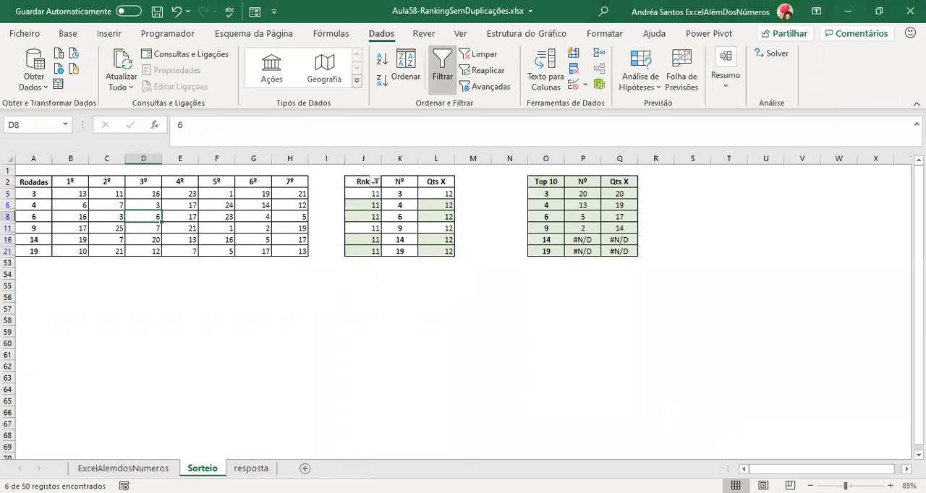
type("7")
key("Return")
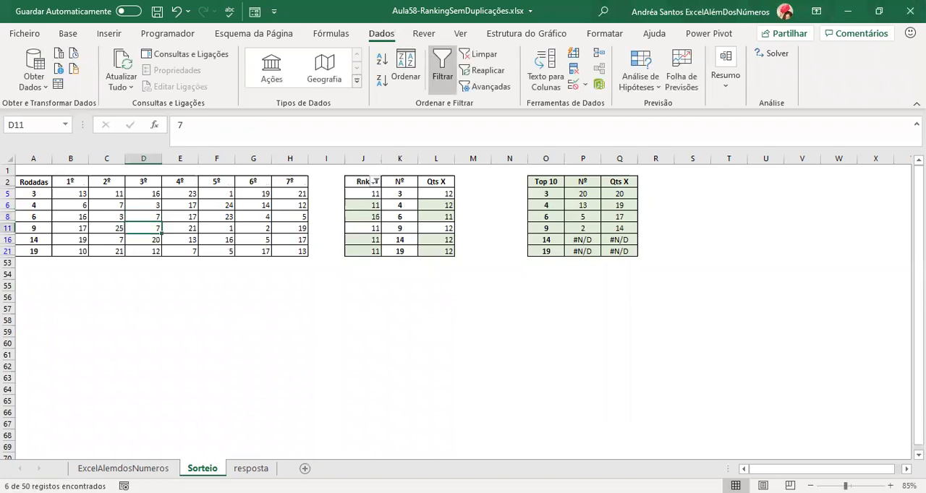
left_click(432, 215)
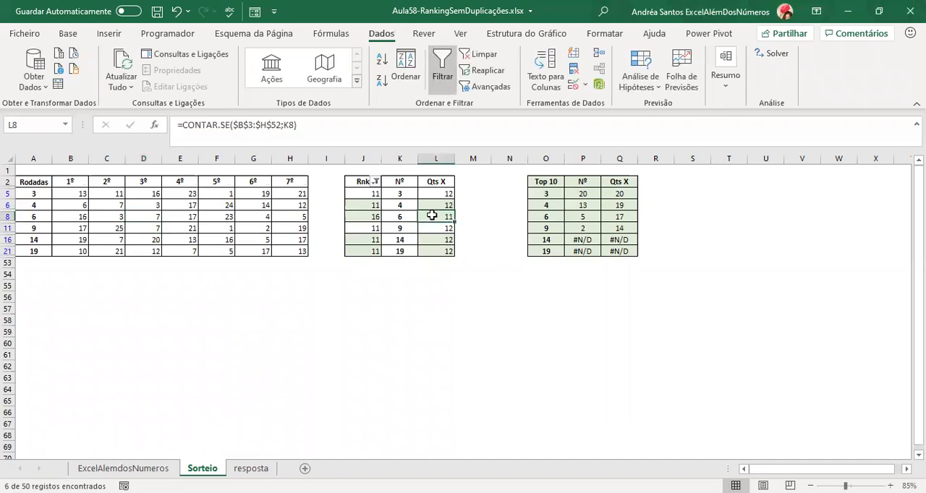
left_click(363, 217)
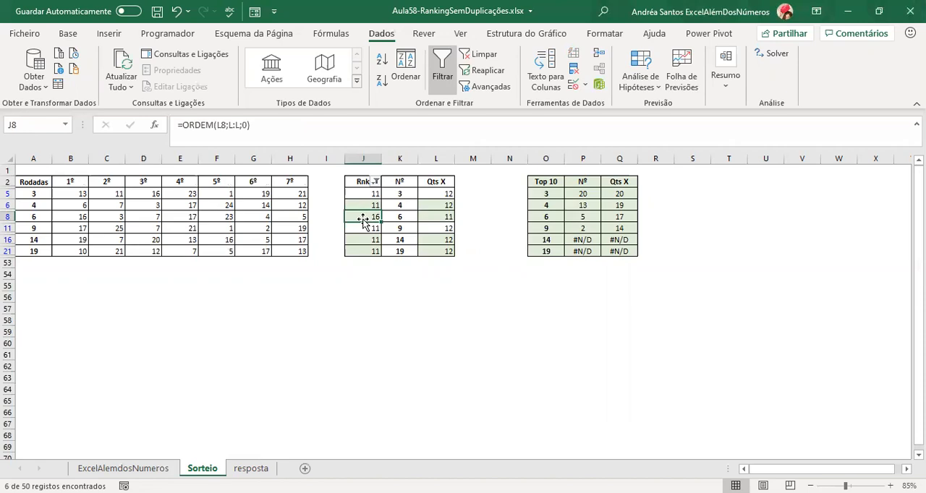
left_click(444, 227)
left_click(444, 251)
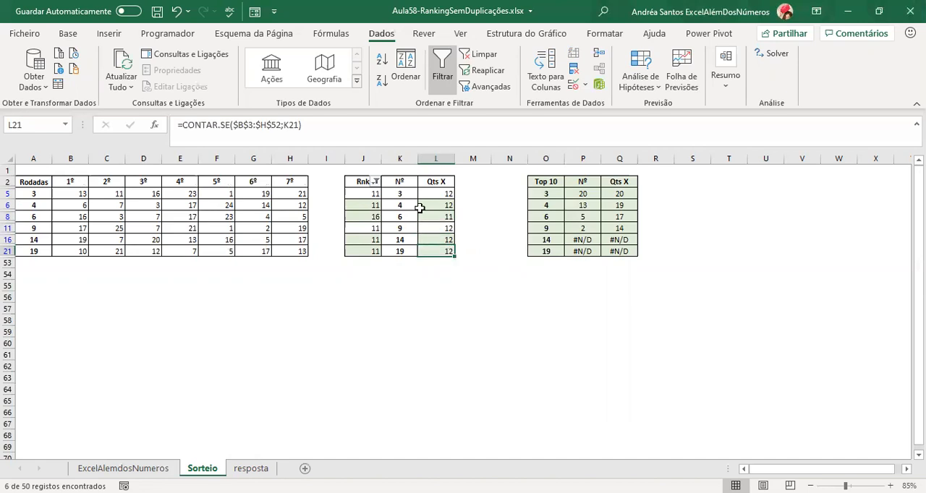
Reselect all values in the Rnk filter to show every row again.
left_click(372, 182)
left_click(240, 342)
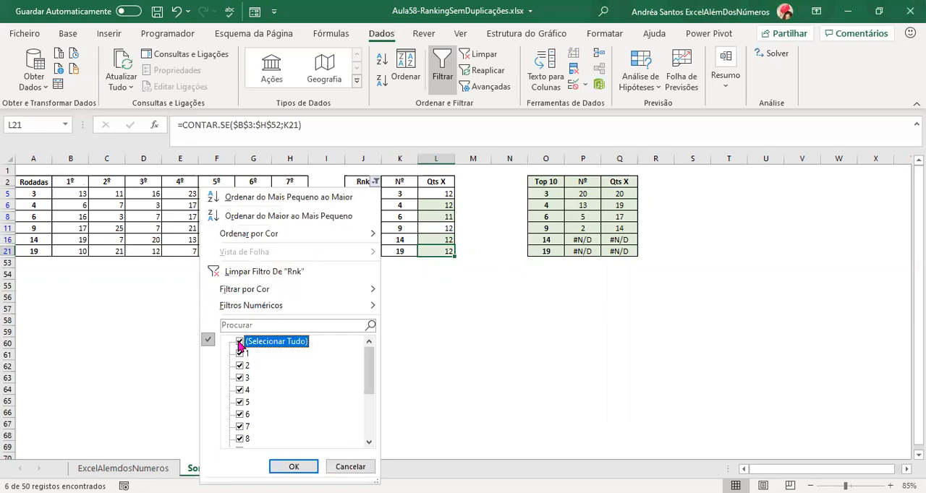
key("Return")
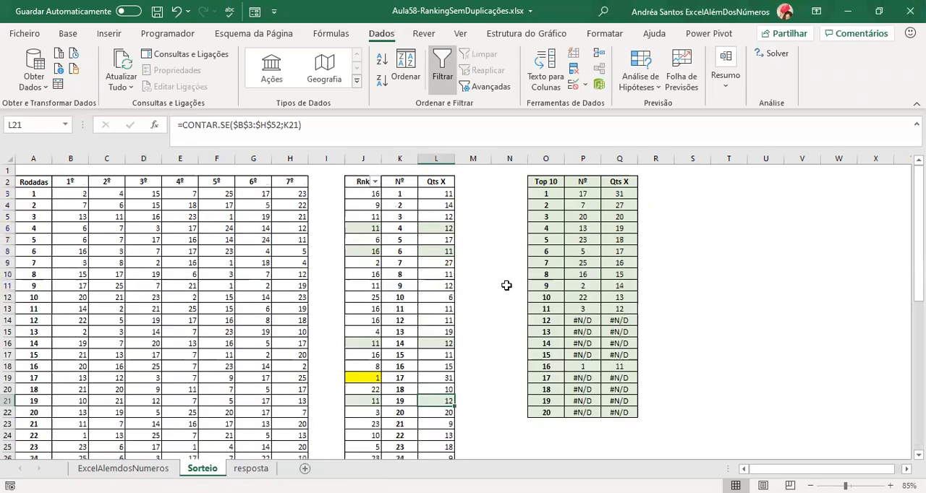
Inspect the Top 10 lookups for ranks 2 and 16, and the count and rank formulas for number 1.
left_click(413, 310)
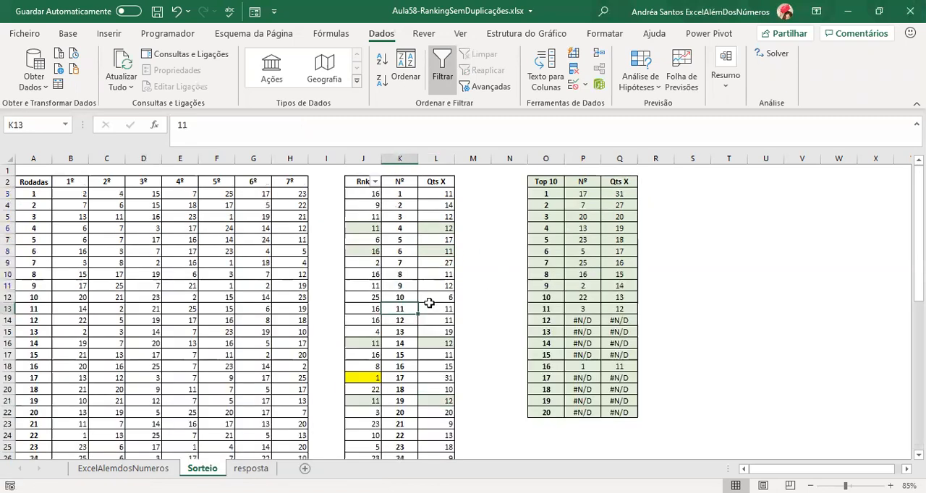
left_click(619, 206)
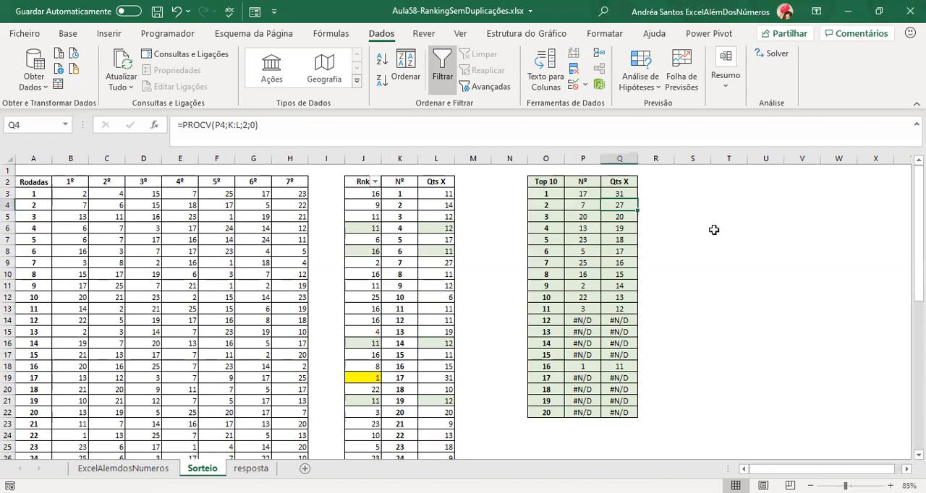
left_click(552, 367)
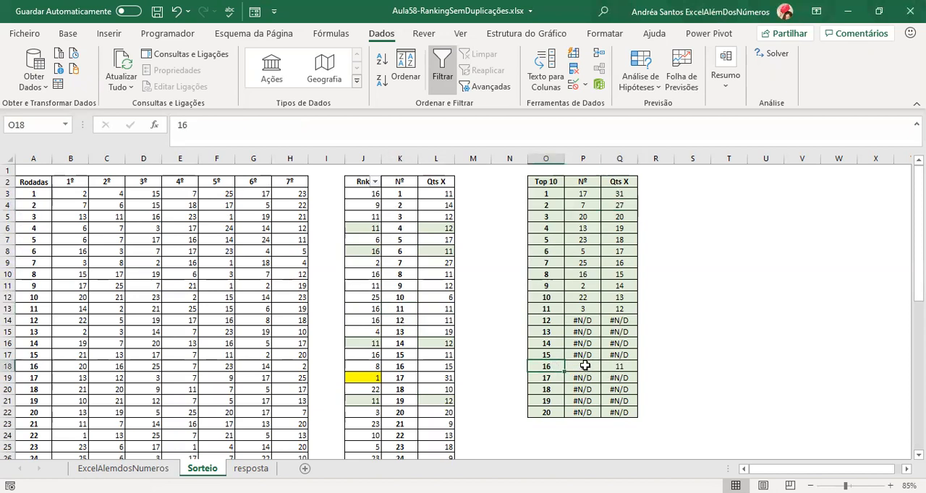
left_click(585, 368)
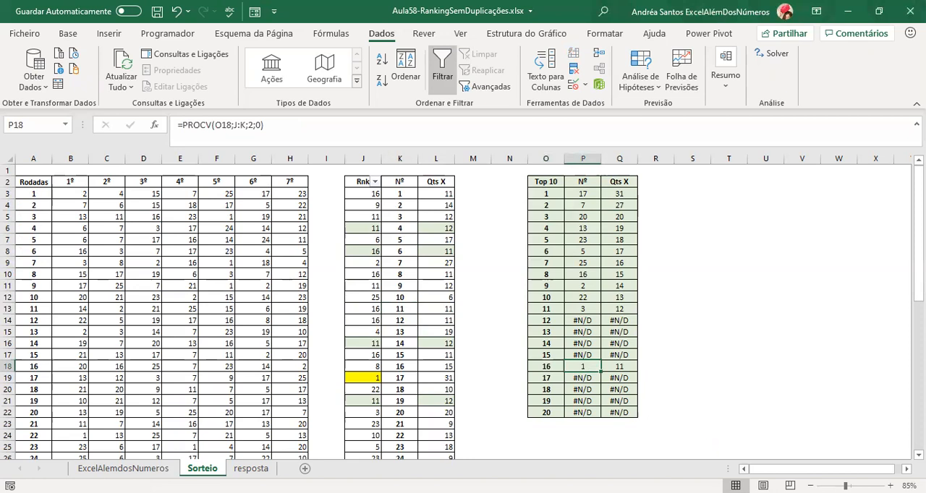
key("Left")
key("Right")
key("Right")
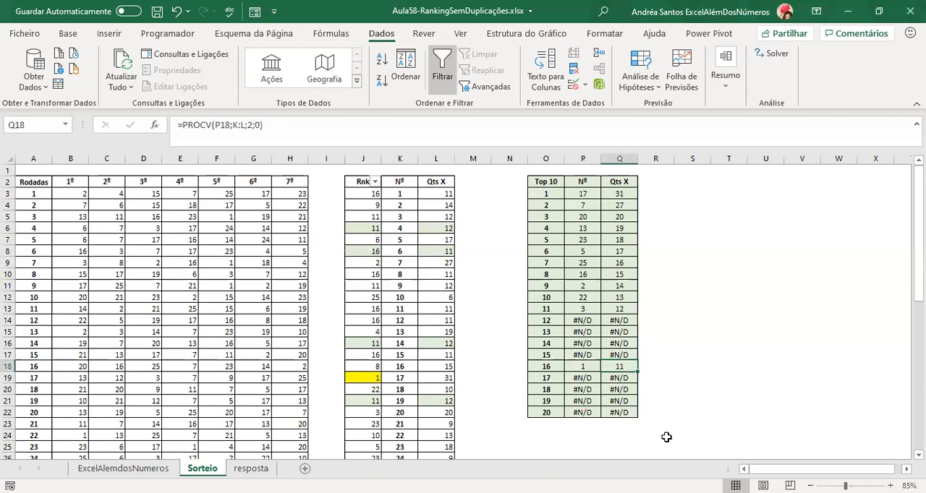
left_click(432, 193)
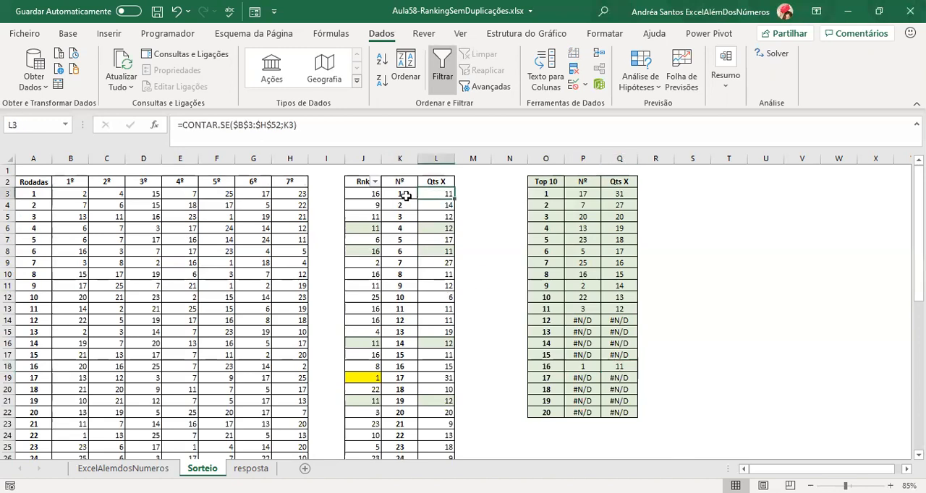
left_click(406, 196)
left_click(366, 198)
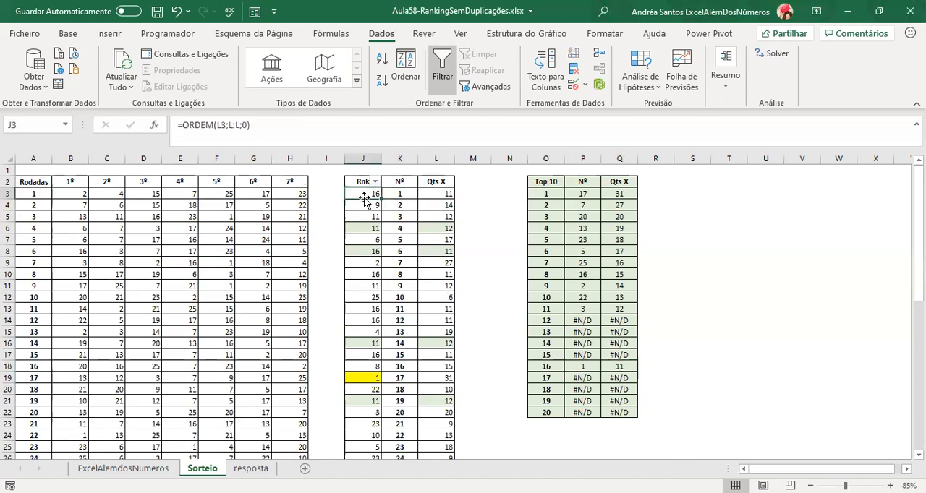
left_click(435, 194)
Inspect the CONTAR.SE count formulas in L6, L8 and L16, evaluating those in L8 and L16 without keeping any change.
left_click(434, 230)
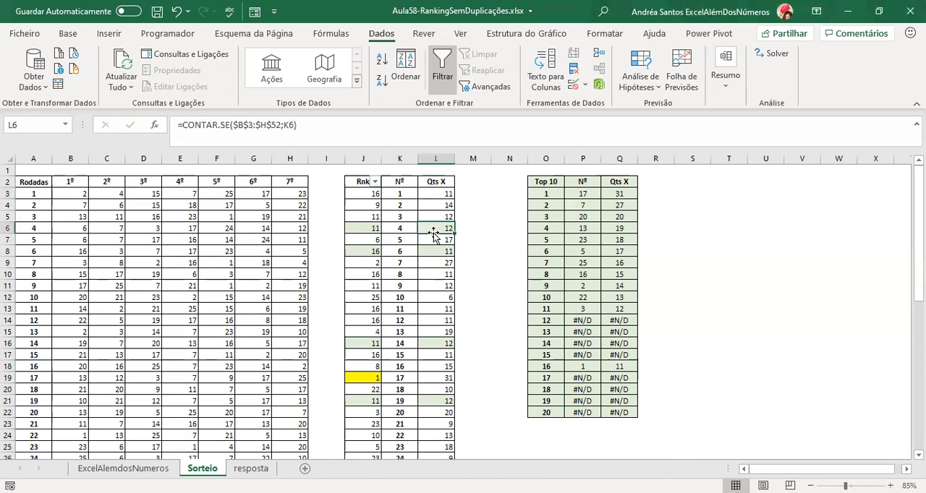
key("F2")
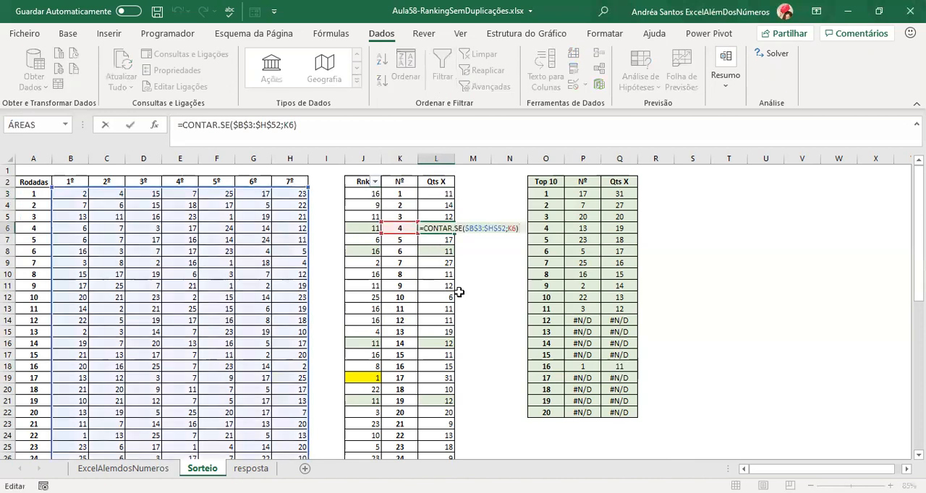
key("Escape")
key("Down")
key("Down")
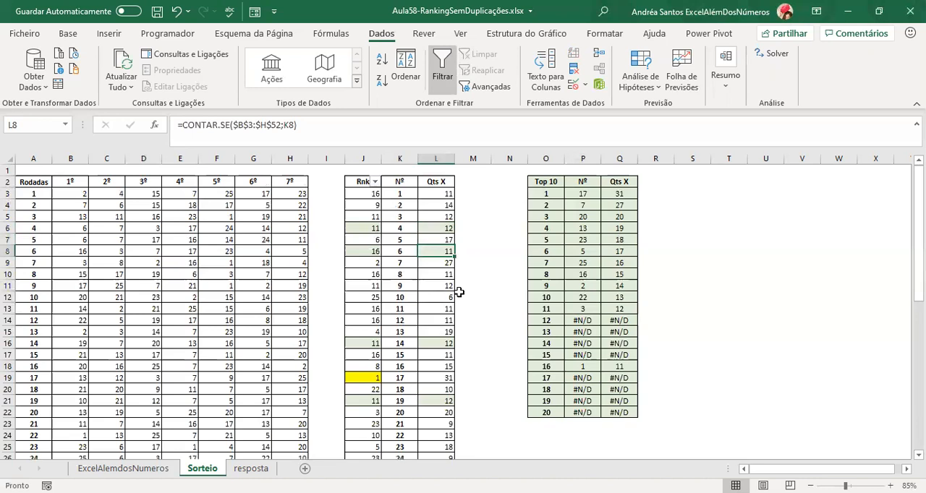
key("F2")
key("F9")
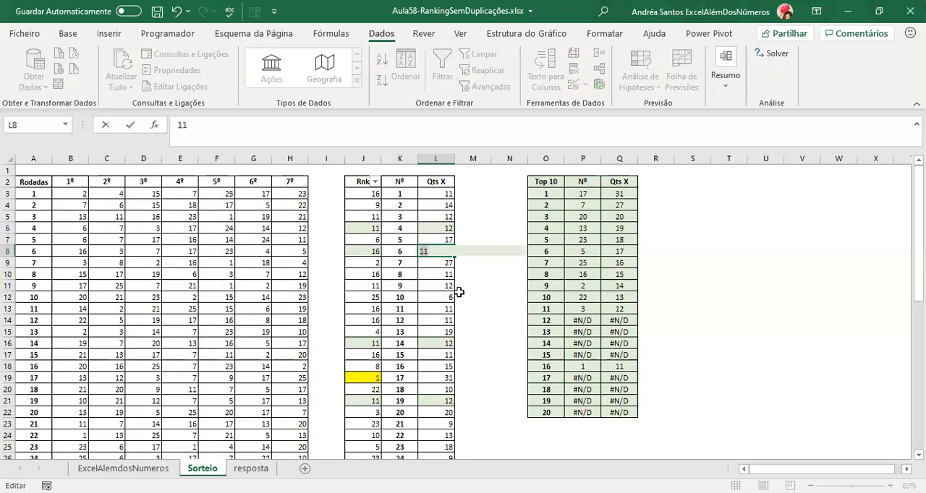
key("Escape")
key("Left")
key("Right")
key("Down")
key("Down")
key("Down")
key("Down")
key("Down")
key("Down")
key("Down")
key("Down")
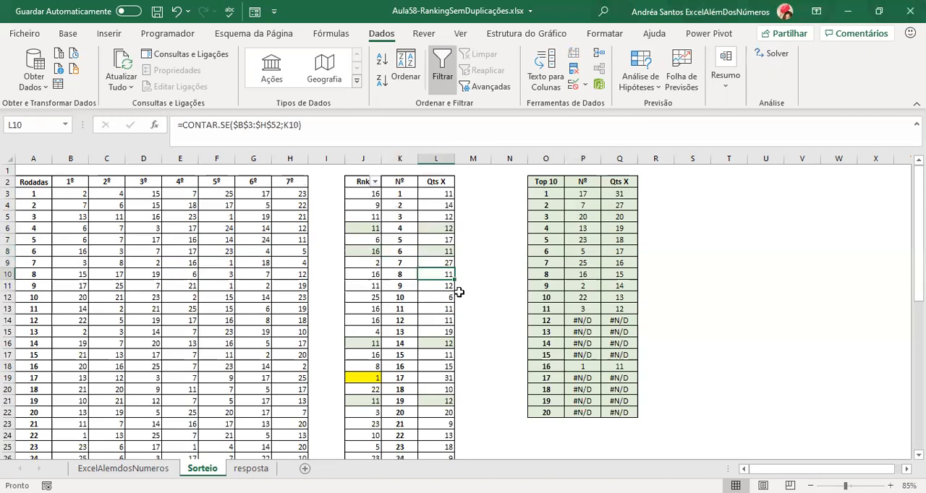
key("F2")
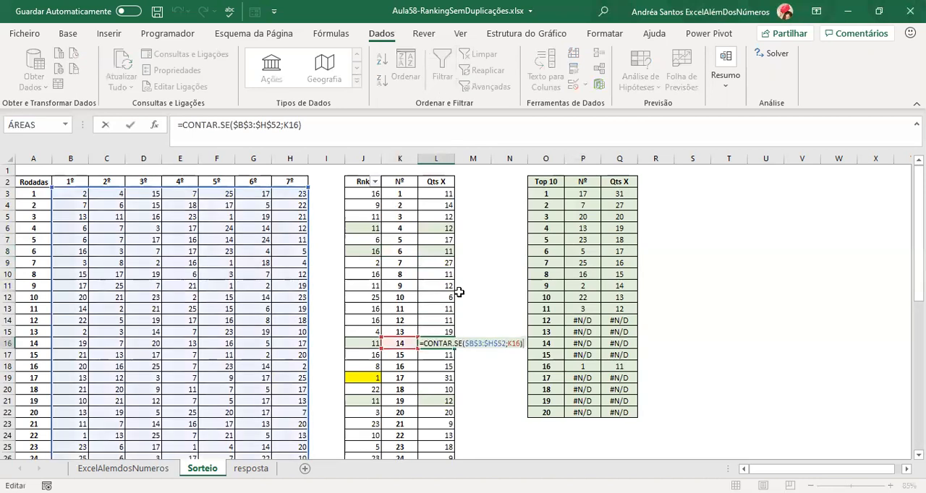
key("F9")
key("Escape")
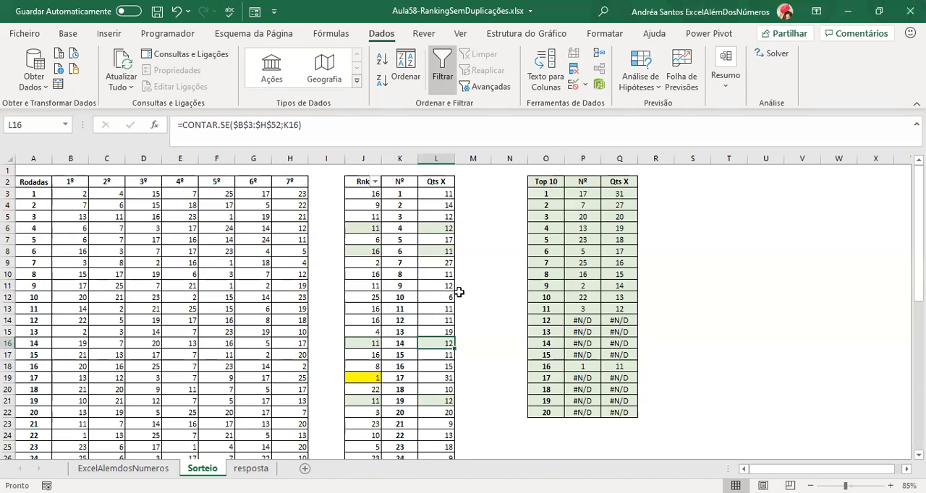
Enter =ALEATÓRIO() in T3 and fill the formula down to T44.
left_click(732, 192)
type("=")
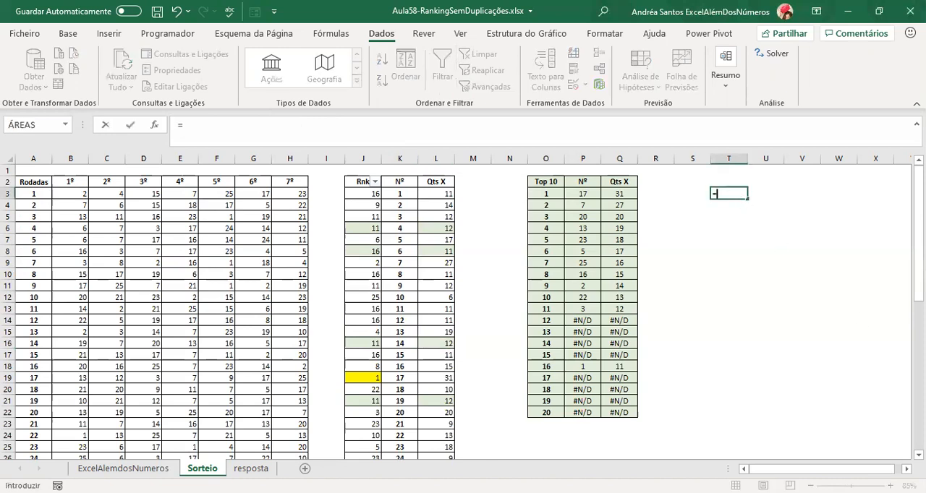
type("AL")
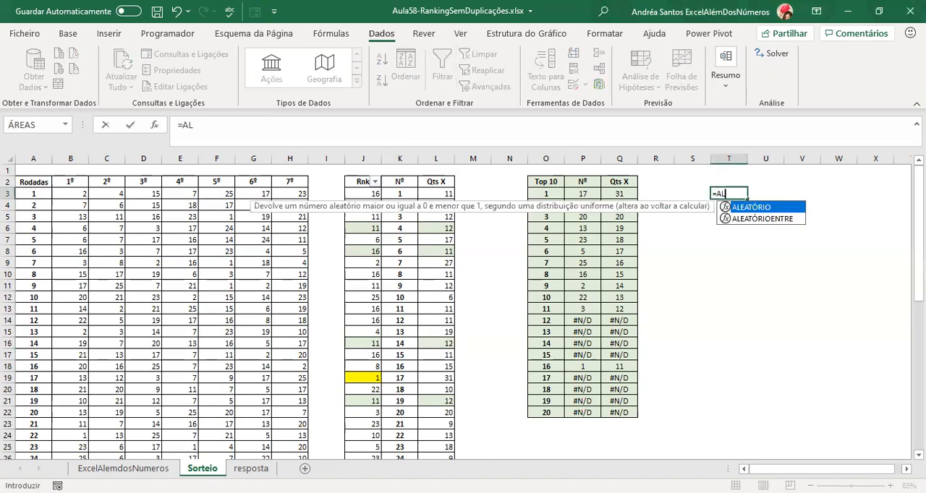
double_click(768, 209)
type(")")
key("ctrl+Return")
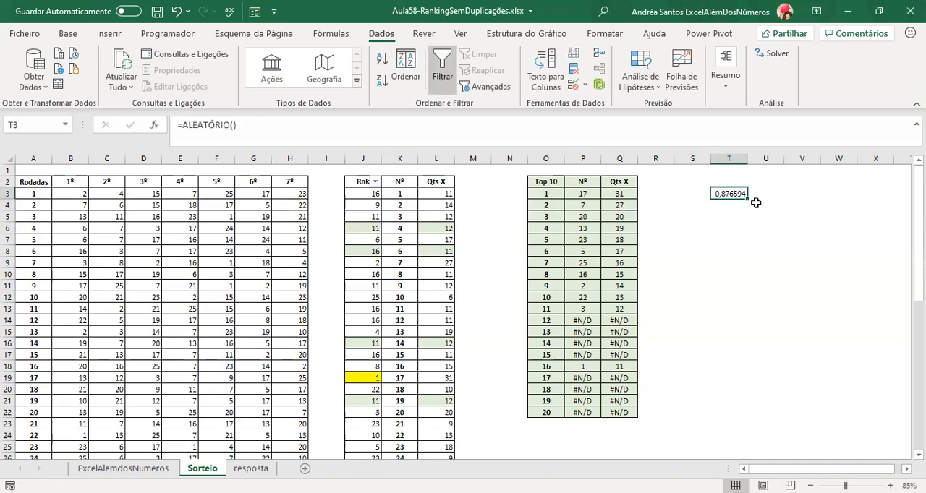
left_click_drag(747, 199, 738, 436)
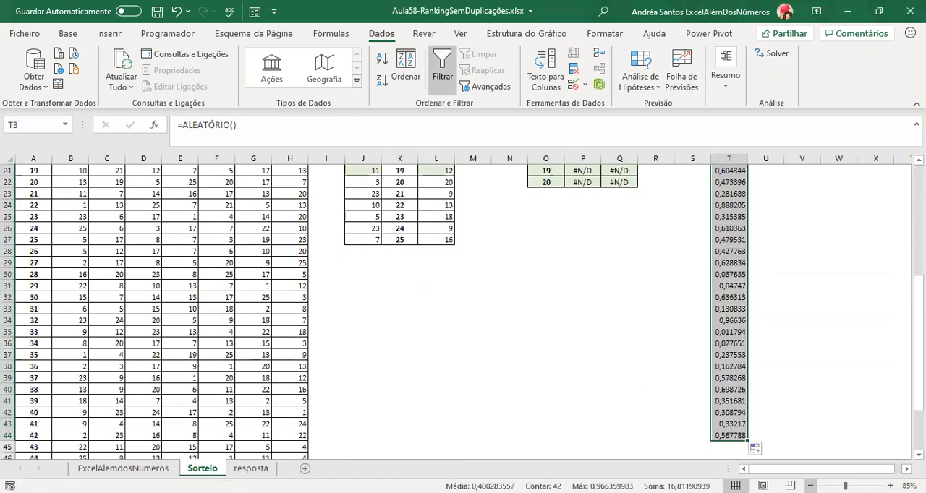
Re-enter the =ALEATÓRIO() formula in T3 unchanged to recalculate the random numbers in column T.
scroll(796, 405, "up", 7)
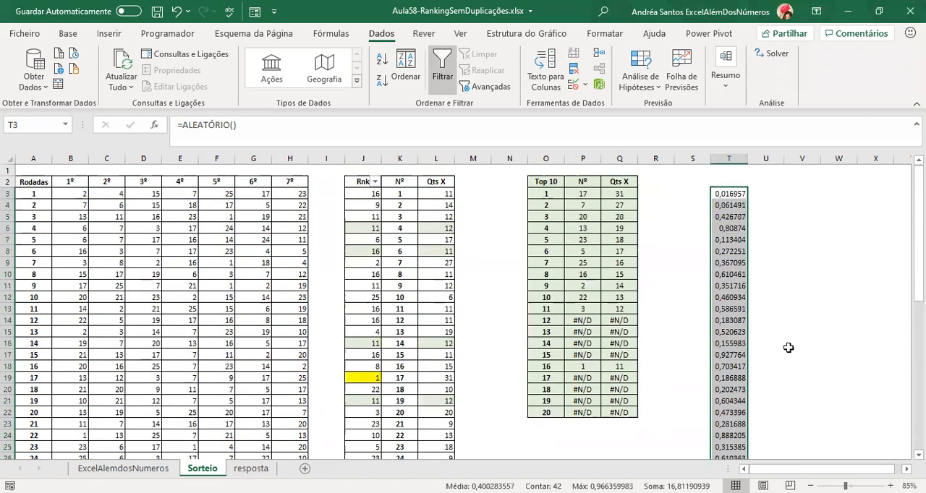
key("Down")
key("Up")
key("F2")
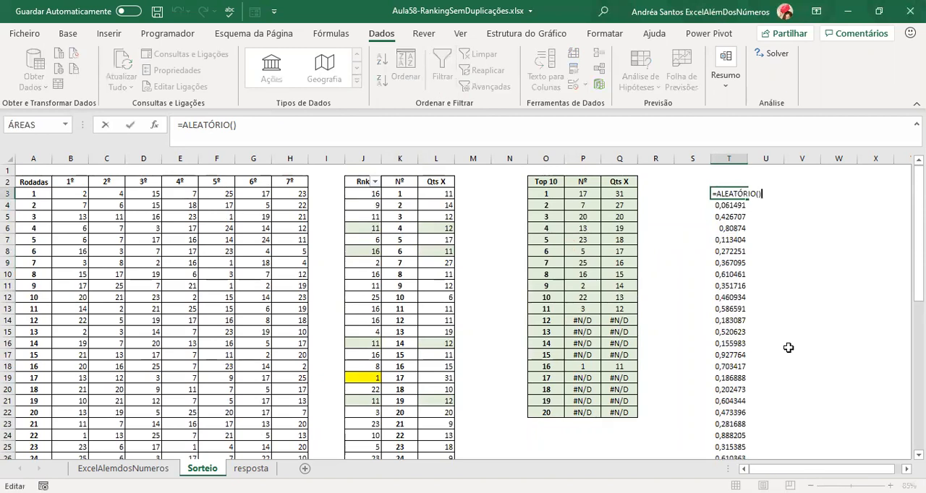
key("Return")
key("Up")
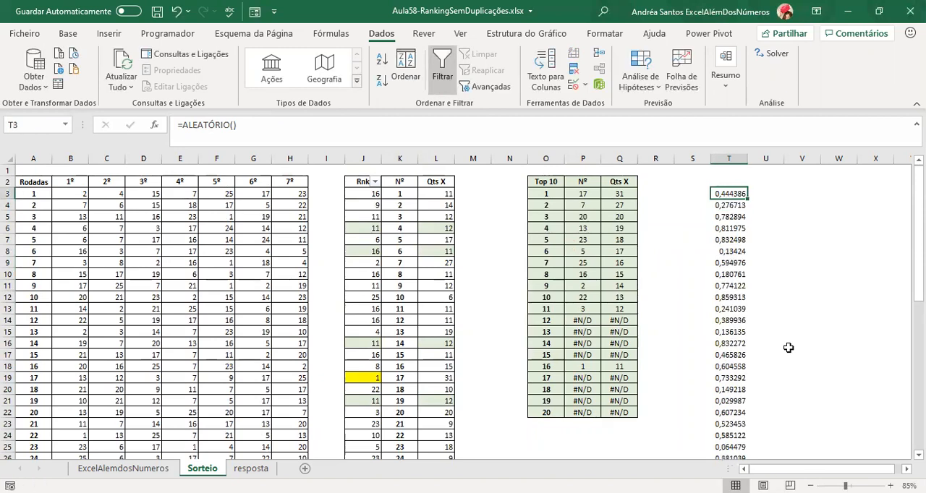
Copy the =ALEATÓRIO() formula from T3 into T2.
key("ctrl+c")
key("Up")
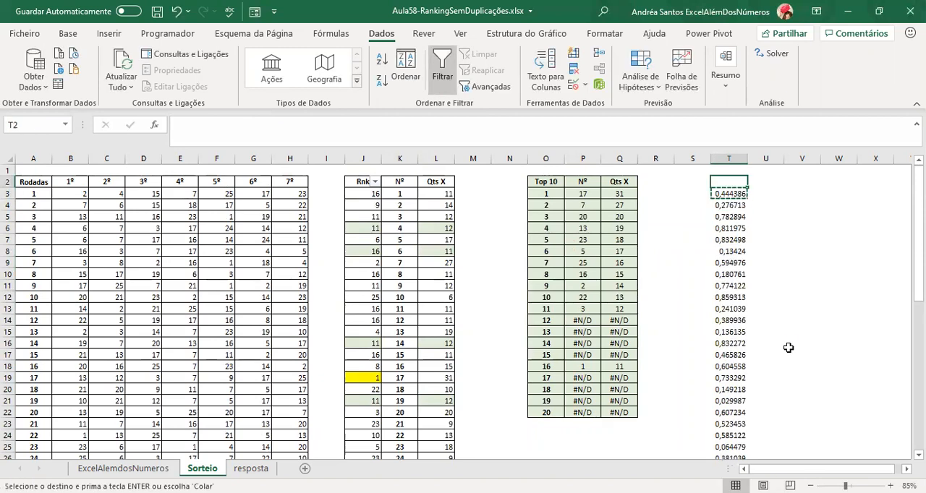
key("Return")
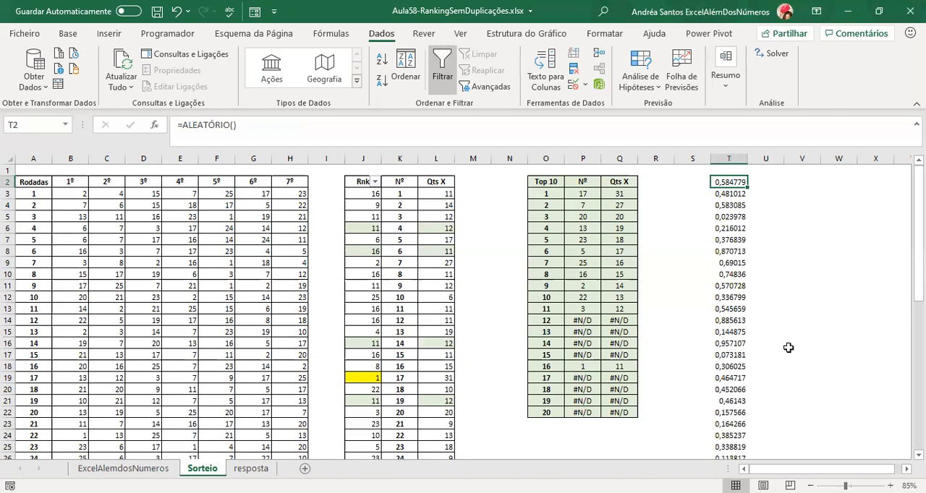
Inspect the tied Qts X counts in L6, L8, L16 and L21.
left_click(438, 228)
left_click(443, 254)
left_click(446, 344)
left_click(446, 399)
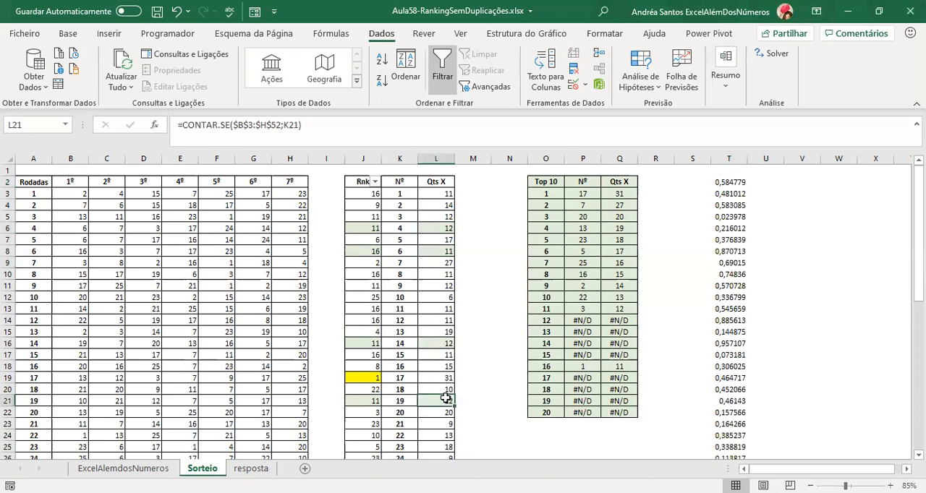
Change the formula in T2 to =ALEATÓRIO()/1000000.
left_click(727, 186)
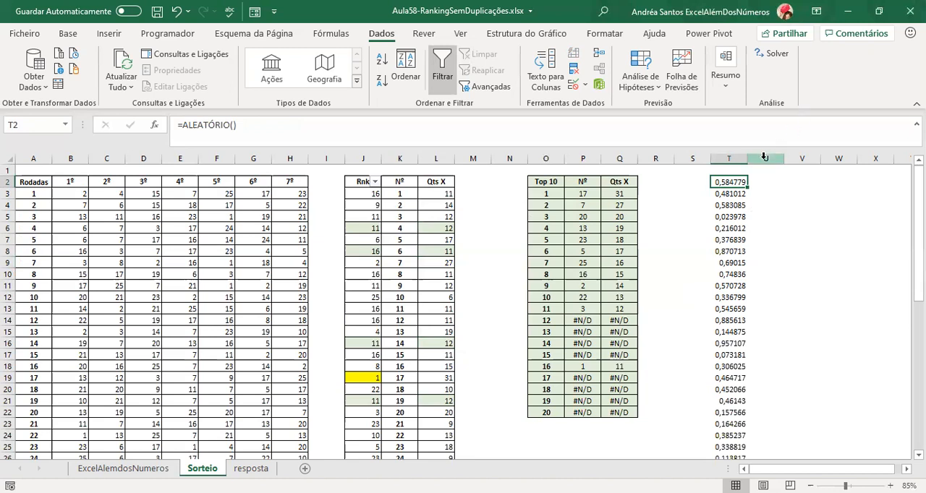
left_click(248, 122)
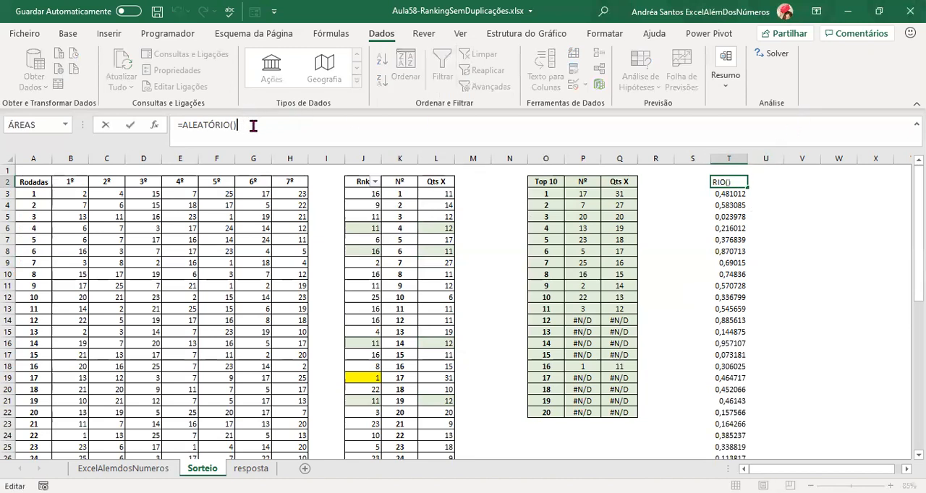
type("/1000000")
key("shift+Left")
key("shift+Left")
key("shift+Left")
key("shift+Left")
key("shift+Left")
key("shift+Left")
key("shift+Left")
key("shift+Right")
key("shift+Right")
key("shift+Right")
key("shift+Right")
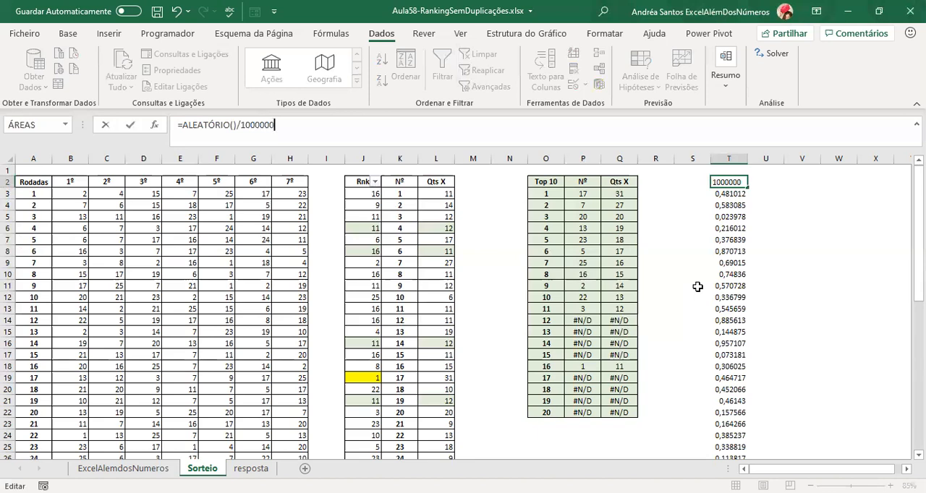
key("ctrl+Return")
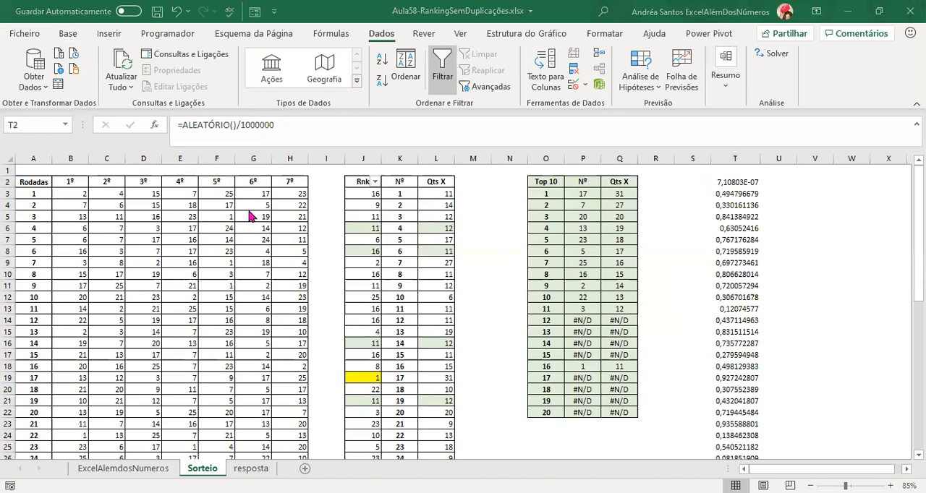
Format T2 in comma style with 11 decimal places and fill its formula down column T.
left_click(66, 33)
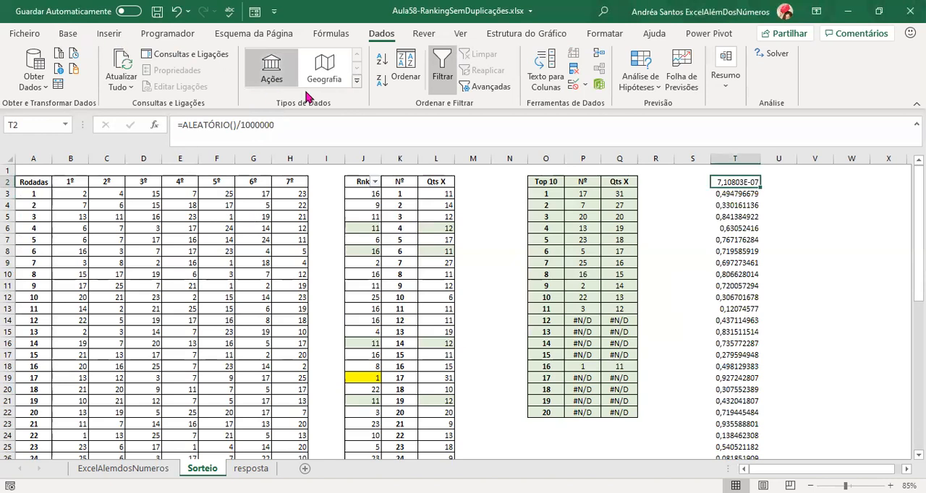
left_click(65, 33)
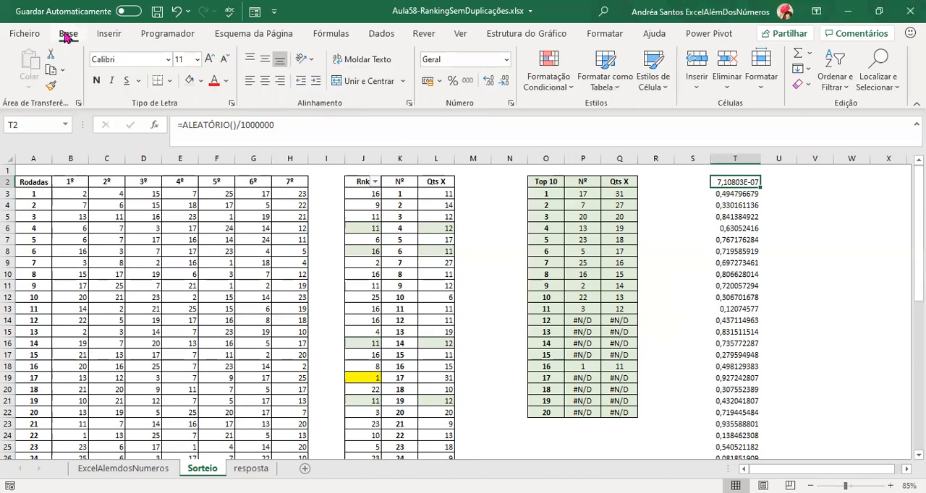
left_click(469, 80)
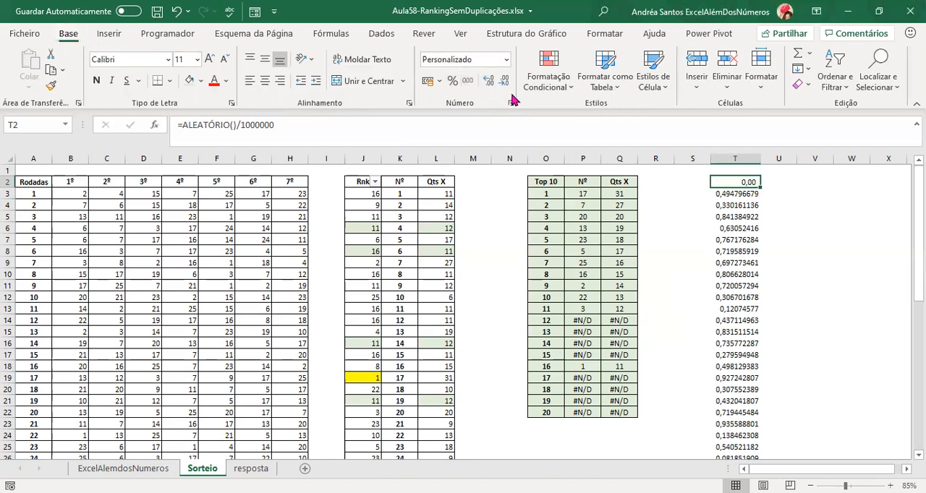
left_click(489, 81)
left_click(489, 80)
left_click(489, 81)
left_click(489, 80)
left_click(488, 81)
left_click(489, 81)
left_click(488, 80)
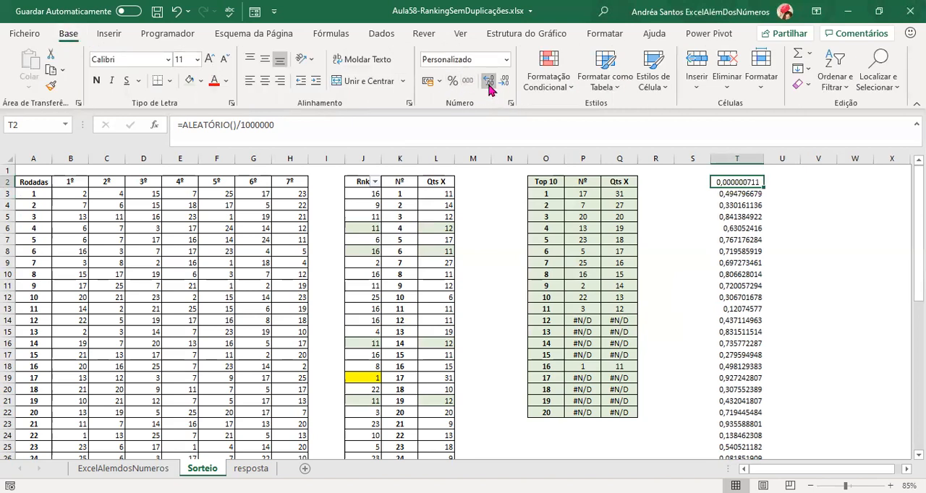
left_click(489, 80)
left_click(489, 80)
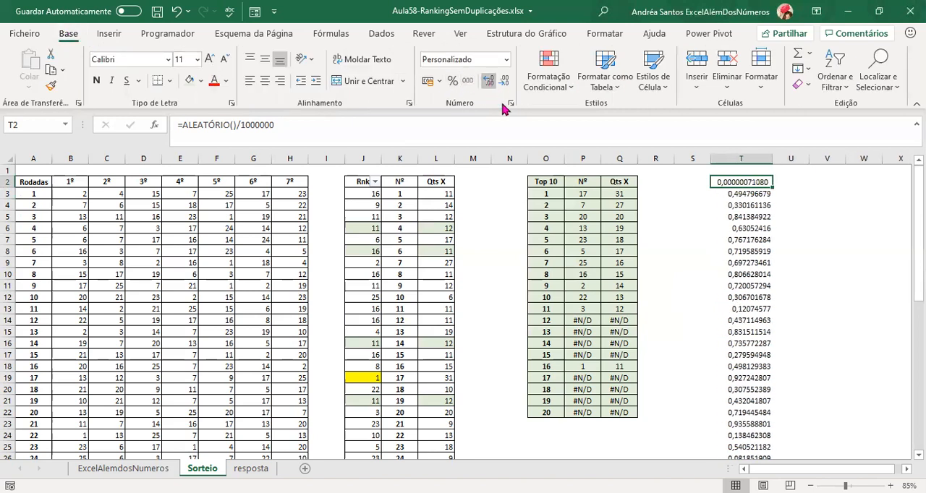
double_click(773, 184)
Examine the tiny random values along column T for repeated numbers.
left_click(751, 185)
left_click(747, 219)
left_click(744, 250)
left_click(744, 309)
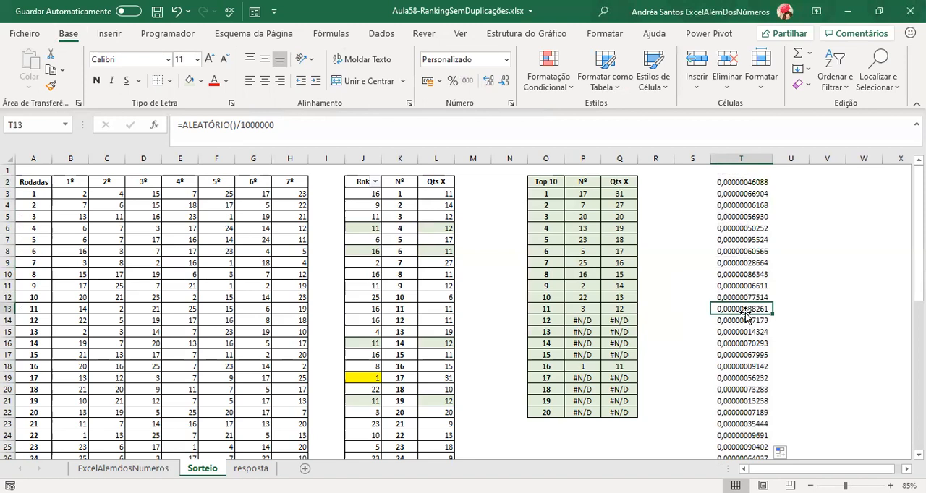
left_click(744, 343)
left_click(732, 274)
left_click(733, 309)
left_click(739, 344)
left_click(748, 379)
left_click(745, 411)
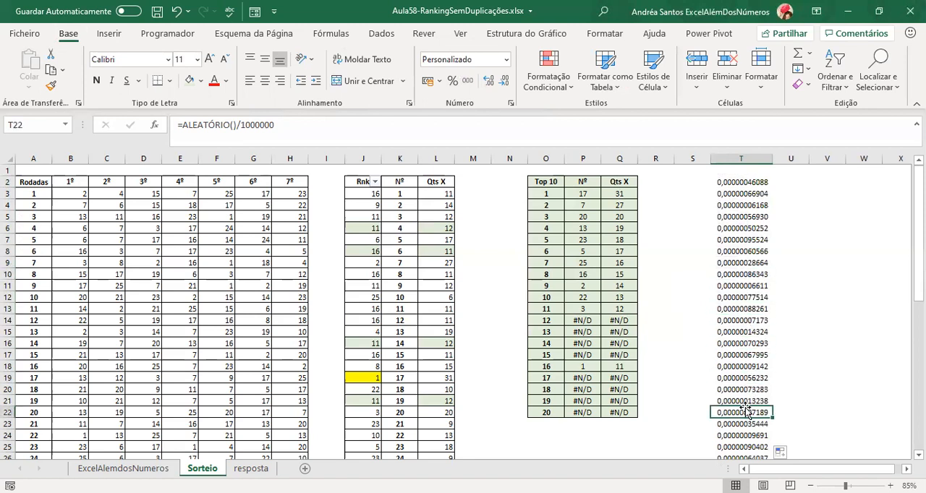
scroll(745, 410, "down", 4)
scroll(746, 405, "down", 1)
scroll(746, 408, "up", 4)
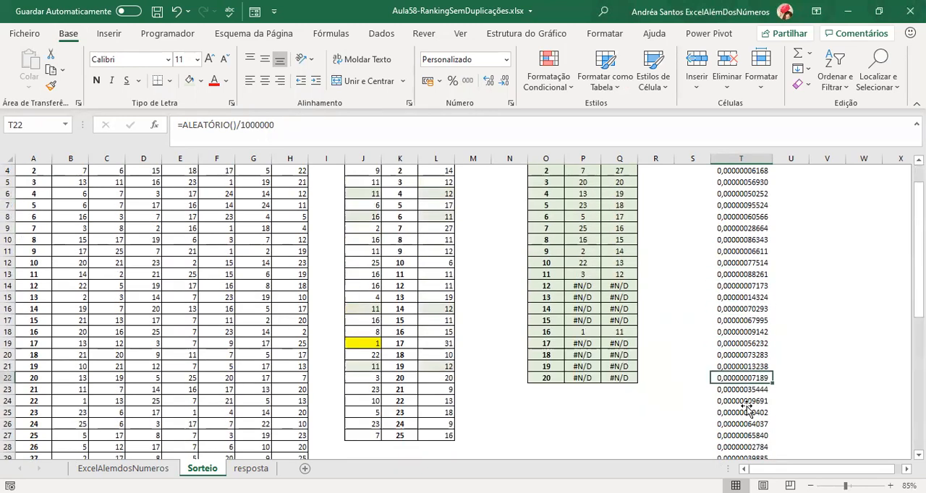
scroll(746, 409, "up", 1)
left_click(738, 184)
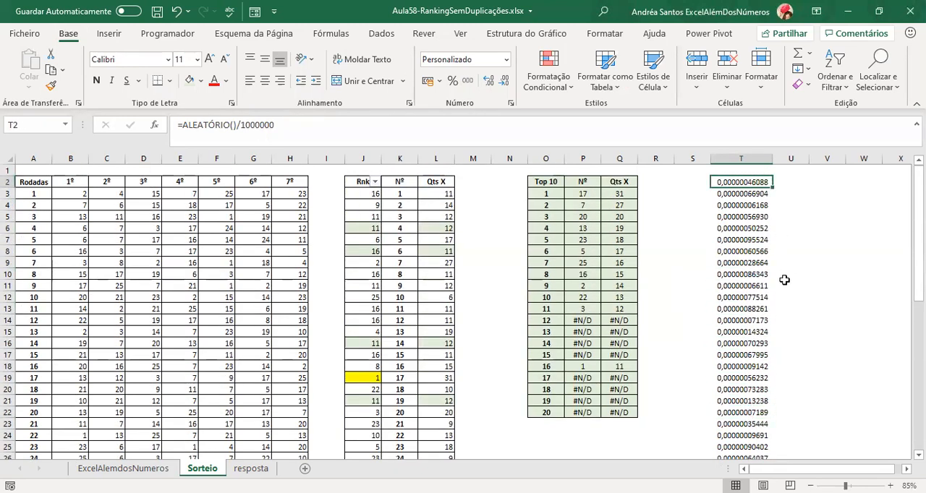
Extend the count formula in L3 to =CONTAR.SE($B$3:$H$52;K3)+(ALEATÓRIO()/1000000).
left_click(430, 191)
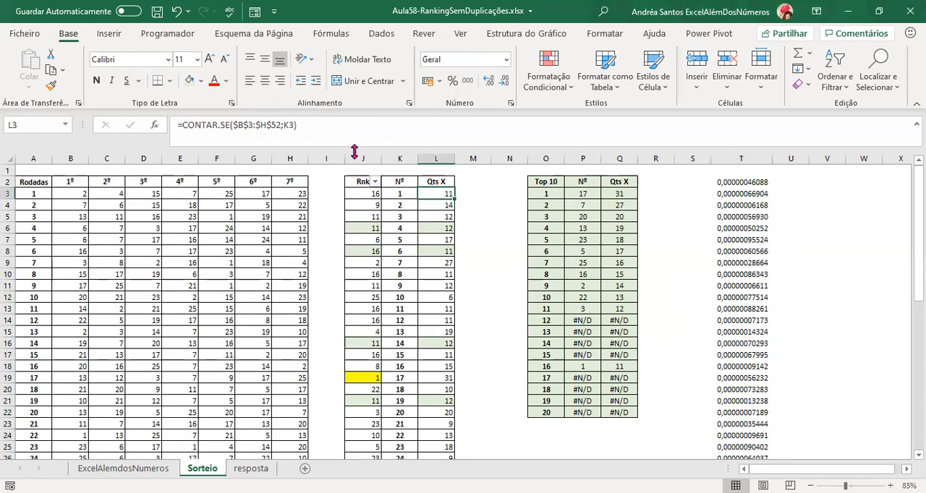
left_click(331, 128)
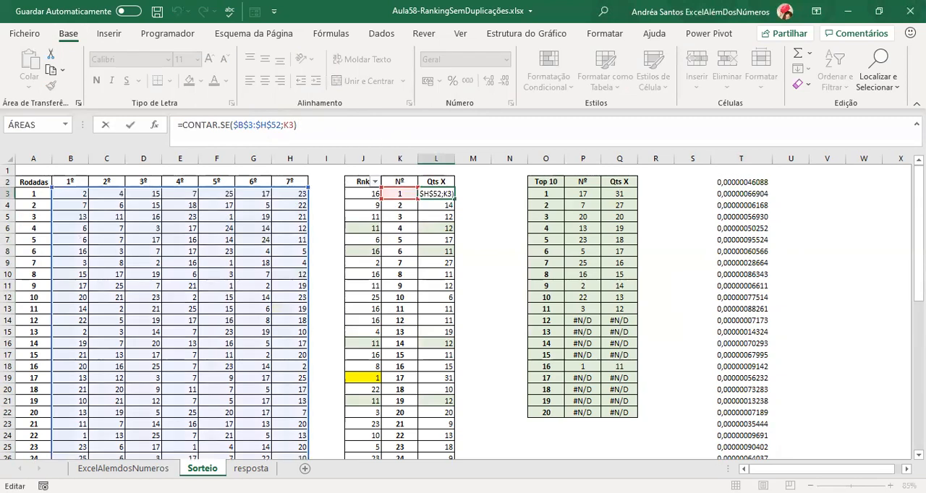
type("+")
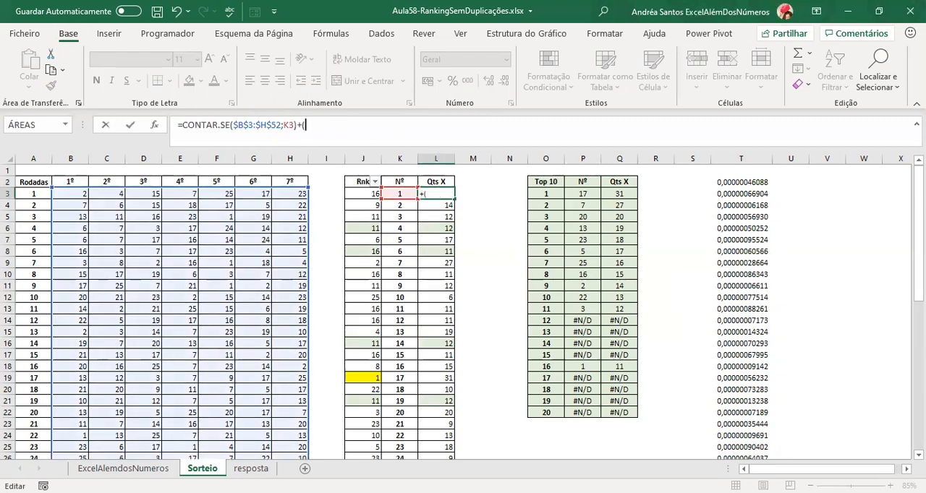
type("(alea")
double_click(354, 163)
type(")/1000")
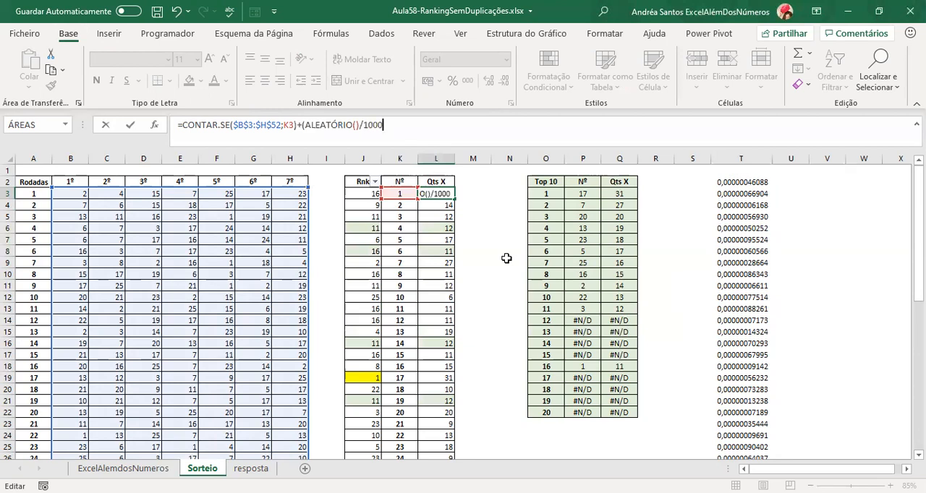
type("00")
key("Return")
Copy the extended count formula from L3 into the remaining Qts X cells, L4 to L27.
key("Up")
key("ctrl+c")
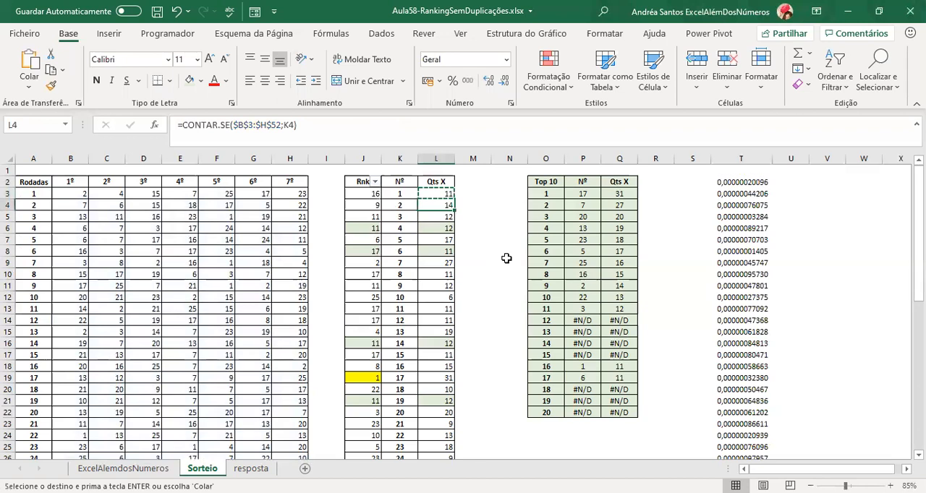
key("Down")
key("shift+Down")
key("shift+Down")
key("shift+Down")
key("shift+Down")
key("shift+Down")
key("shift+Down")
key("shift+Down")
key("shift+Down")
key("shift+Down")
key("shift+Down")
key("shift+Down")
key("shift+Down")
key("shift+Down")
key("shift+Down")
key("shift+Down")
key("shift+Down")
key("shift+Down")
key("shift+Down")
key("shift+Down")
key("shift+Down")
key("ctrl+v")
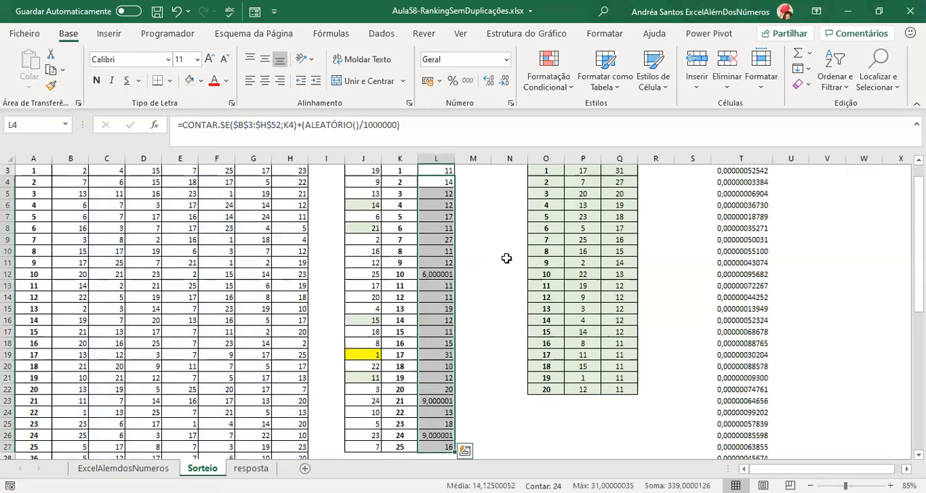
key("Up")
key("Up")
key("Down")
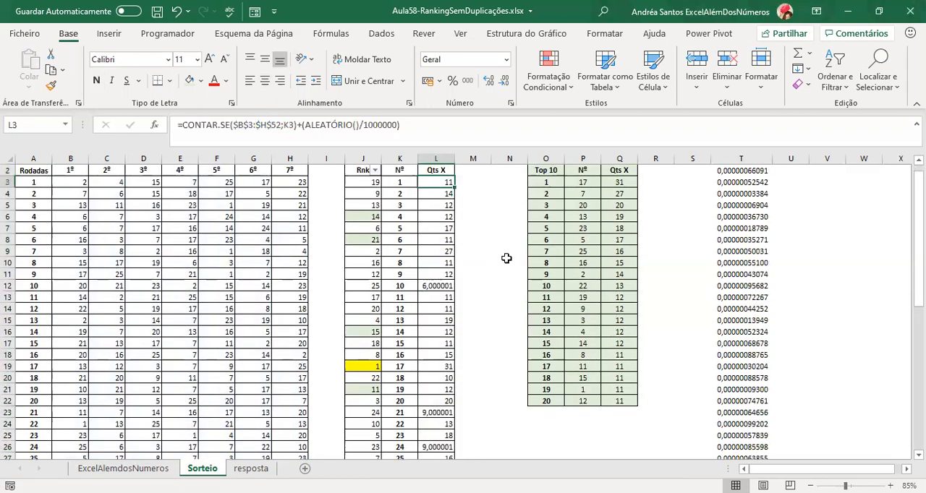
Compare the ranks and counts of the tied numbers 8, 11, 12, 15, 1 and 6.
left_click(441, 276)
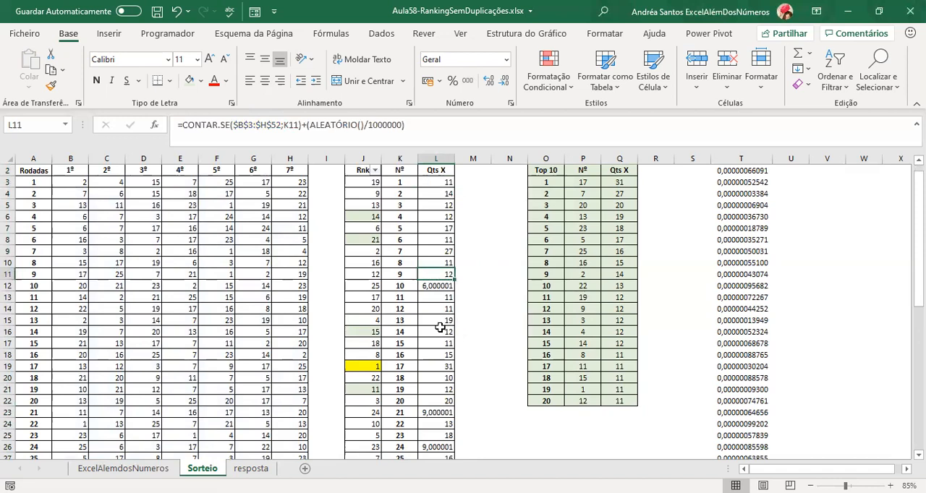
scroll(438, 323, "up", 1)
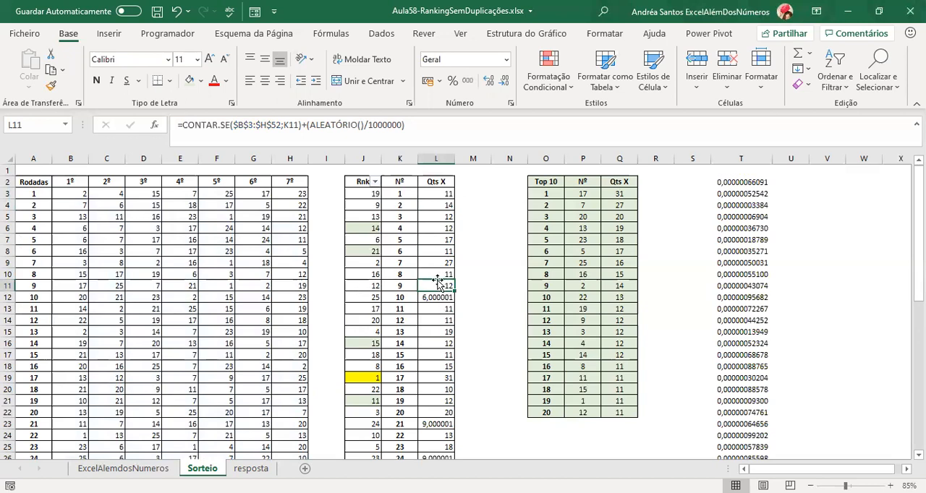
left_click_drag(438, 272, 358, 273)
left_click_drag(446, 309, 367, 315)
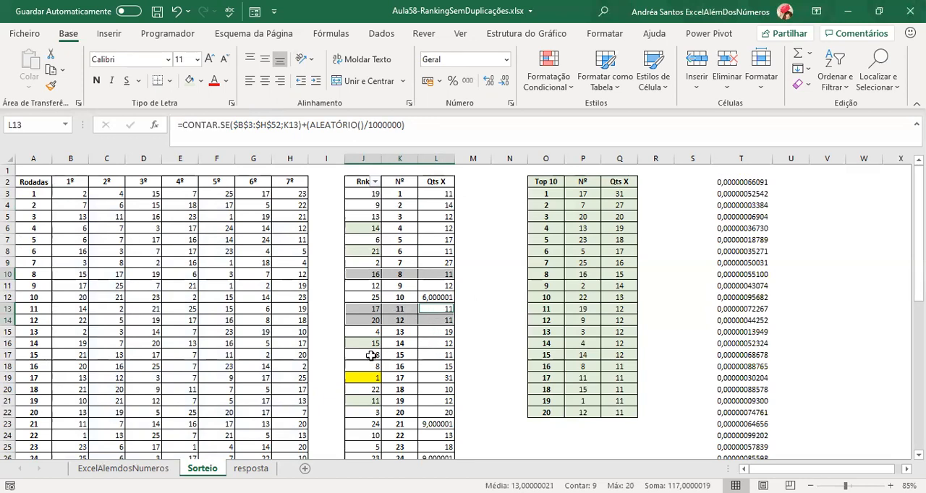
left_click_drag(400, 355, 423, 355, "ctrl")
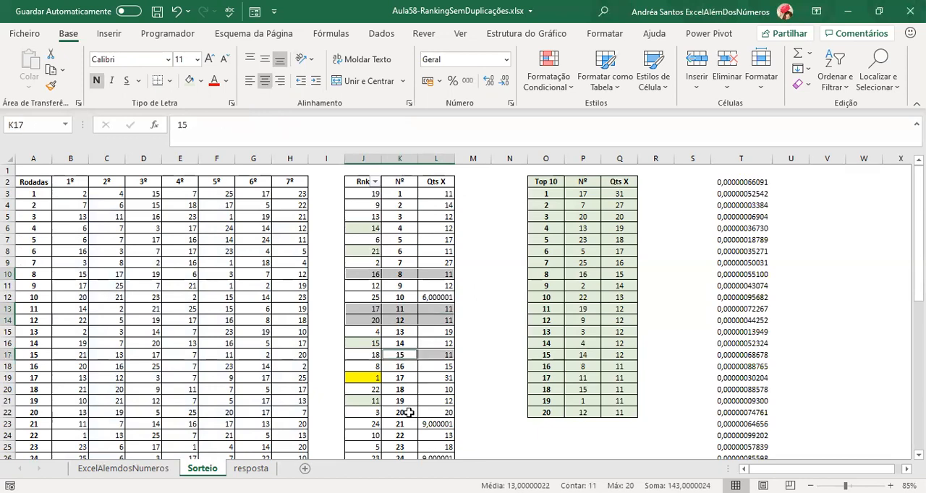
scroll(409, 414, "down", 1)
scroll(409, 414, "up", 1)
left_click_drag(398, 193, 436, 193, "ctrl")
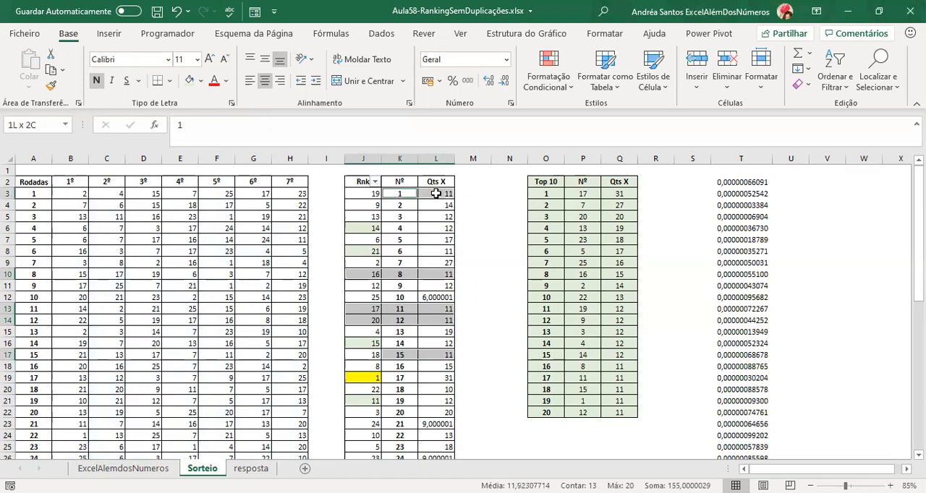
left_click_drag(407, 253, 432, 254, "ctrl")
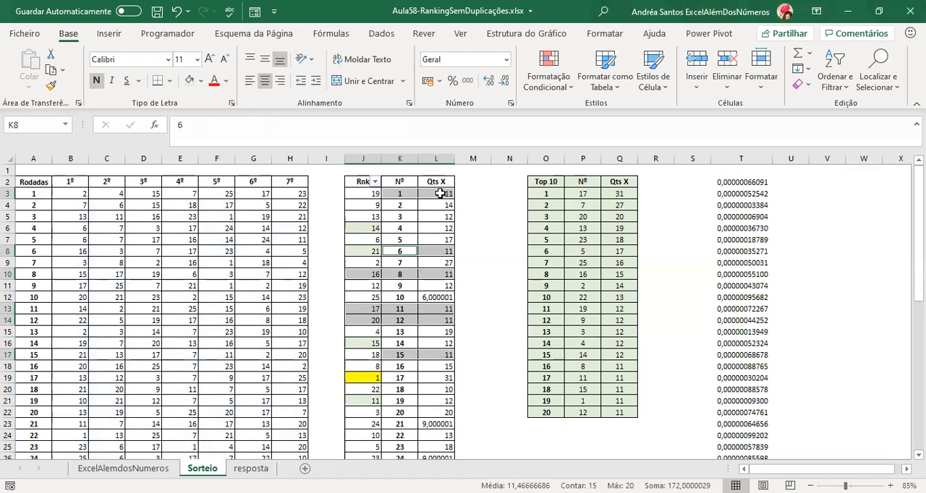
Format the Qts X counts in L3:L27 in comma style with 12 decimal places.
left_click(439, 193)
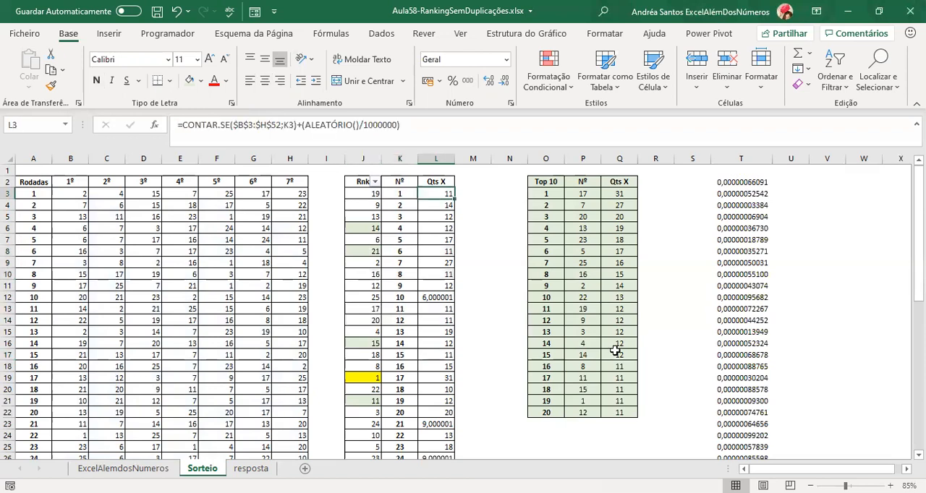
key("ctrl+shift+Down")
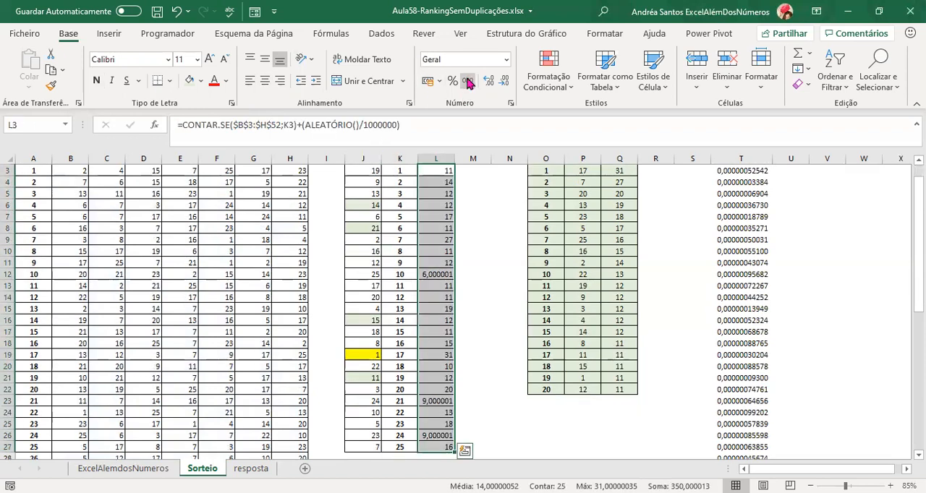
left_click(467, 82)
left_click(489, 82)
left_click(490, 83)
left_click(489, 83)
left_click(490, 83)
left_click(490, 83)
left_click(491, 83)
left_click(492, 83)
left_click(492, 83)
left_click(492, 84)
scroll(429, 264, "up", 1)
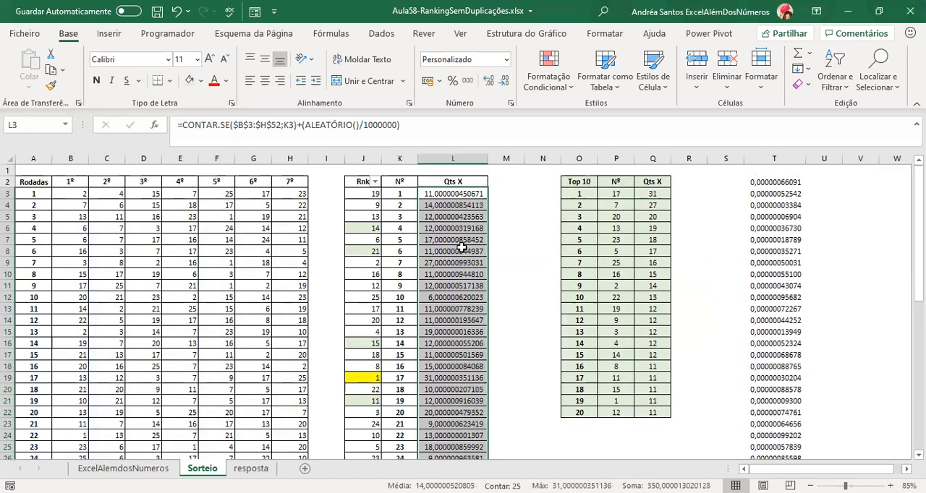
Fill the Qts X counts of the tied numbers 1, 6, 8, 11, 12 and 15 with standard orange.
left_click(449, 194)
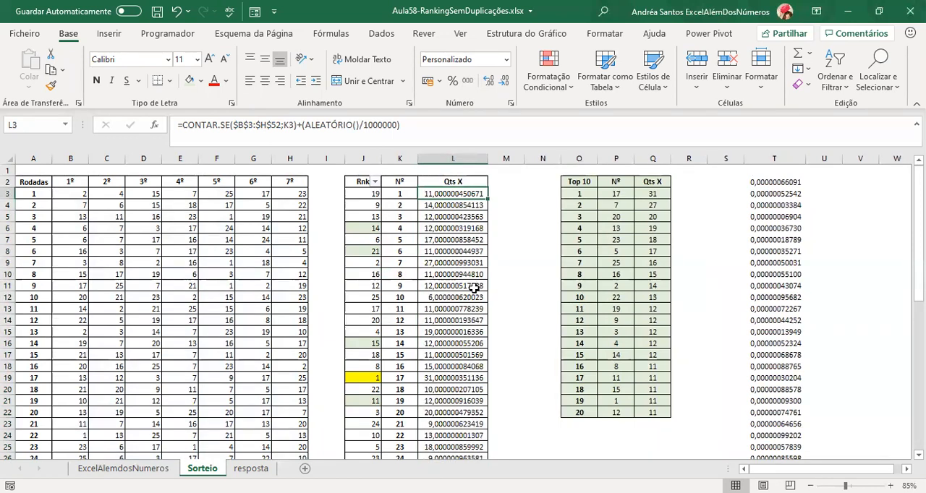
left_click(443, 252, "ctrl")
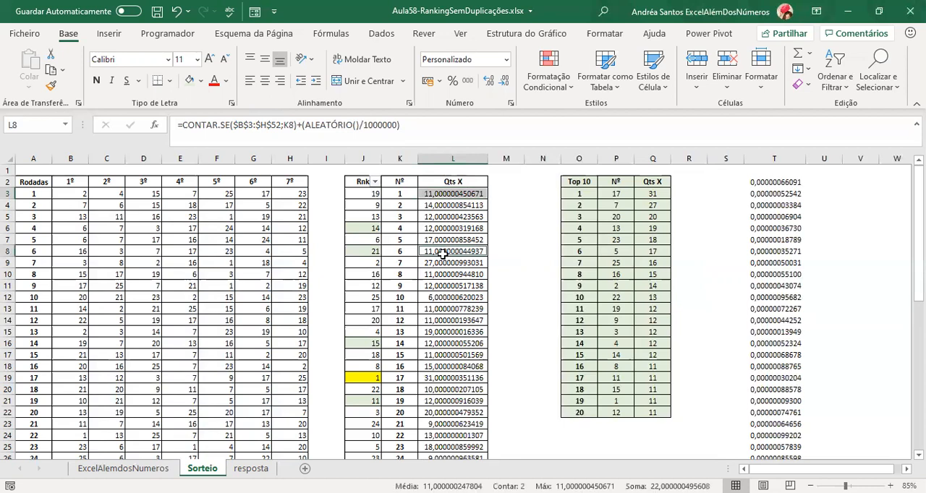
left_click(443, 273, "ctrl")
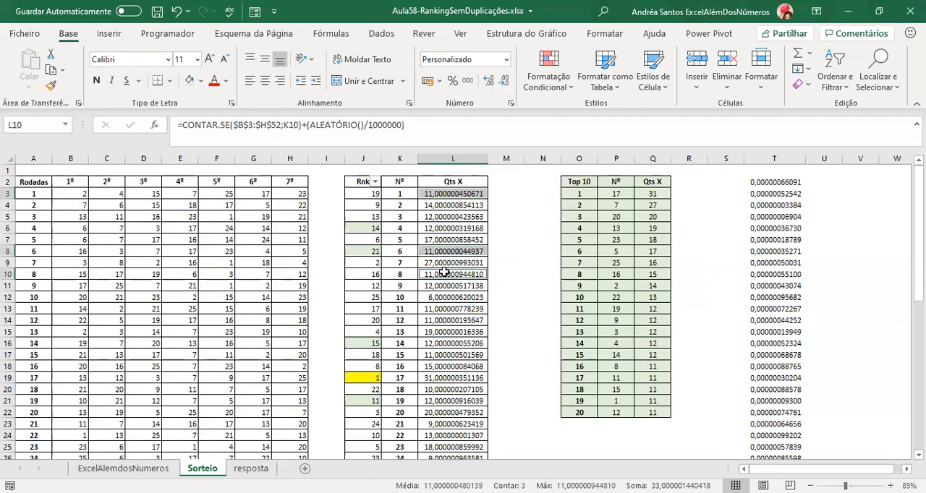
left_click(439, 309, "ctrl")
left_click(439, 320, "ctrl")
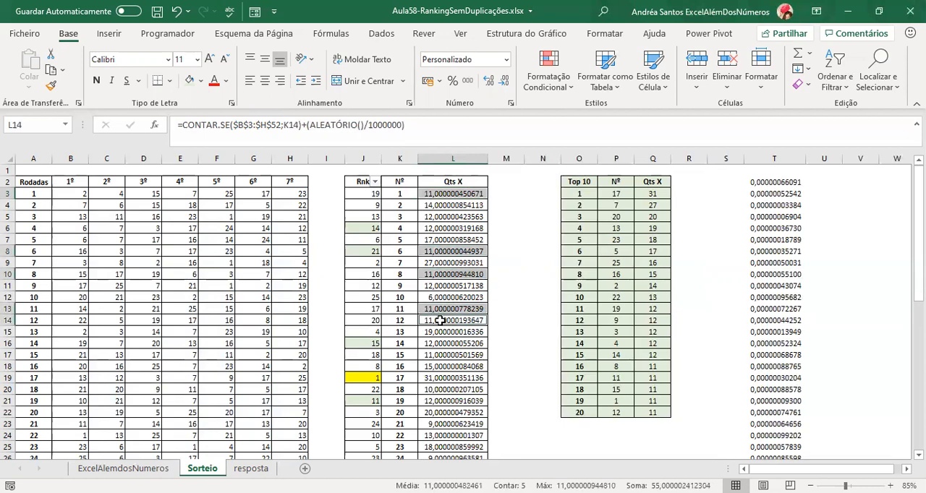
left_click(438, 354, "ctrl")
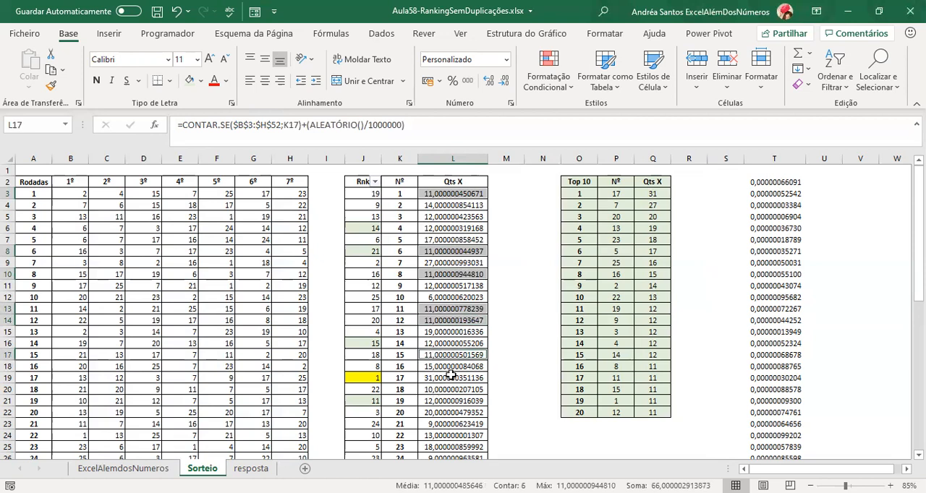
key("shift+Left")
key("shift+Left")
key("shift+Right")
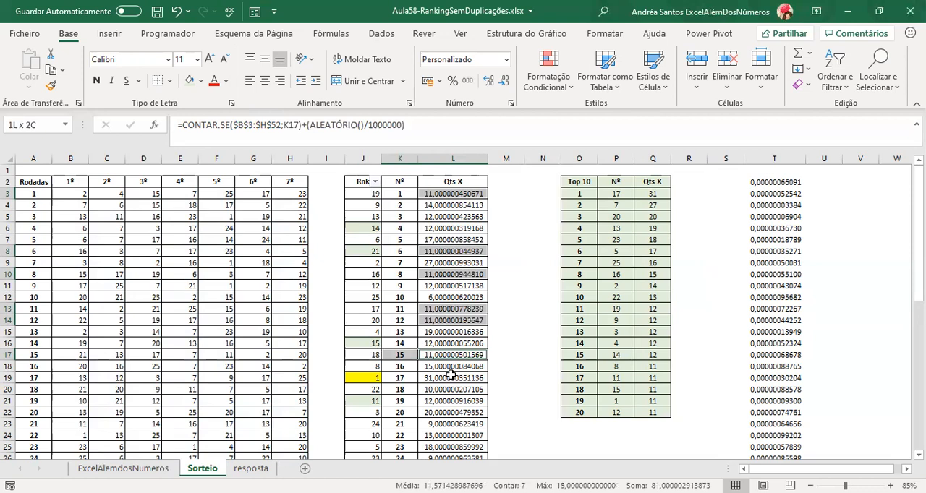
key("shift+Right")
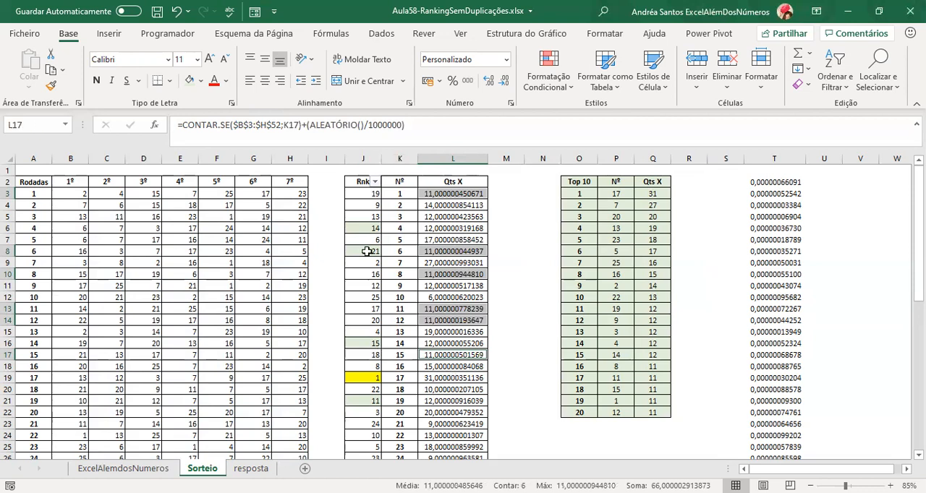
left_click(202, 81)
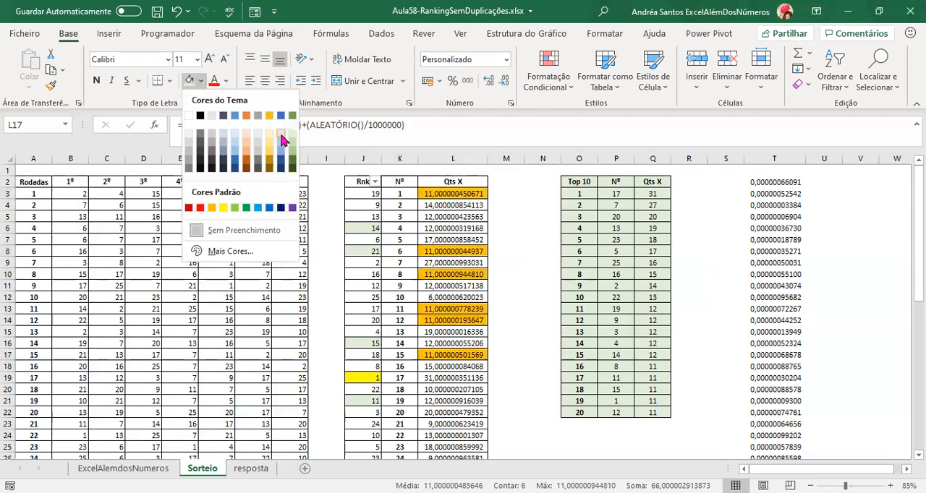
left_click(212, 208)
left_click(371, 204)
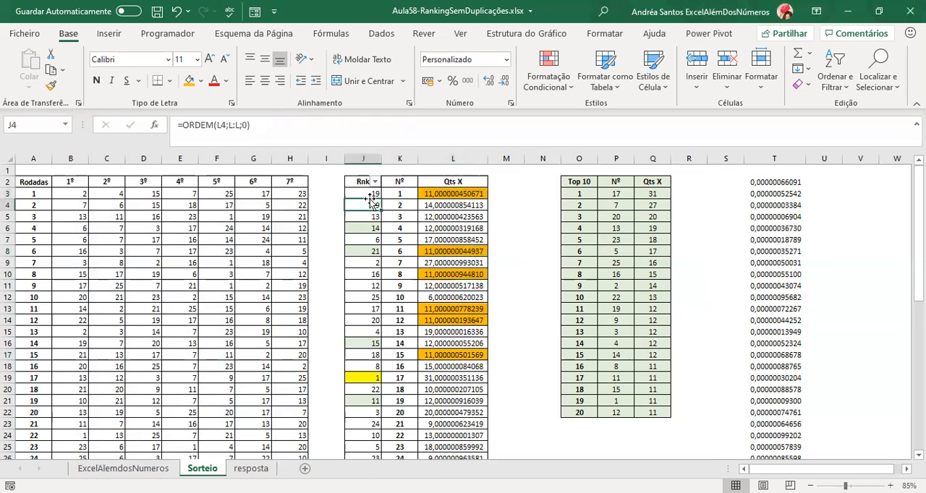
left_click(369, 251, "ctrl")
left_click(369, 274, "ctrl")
left_click(370, 308, "ctrl")
left_click(370, 320, "ctrl")
left_click(370, 355, "ctrl")
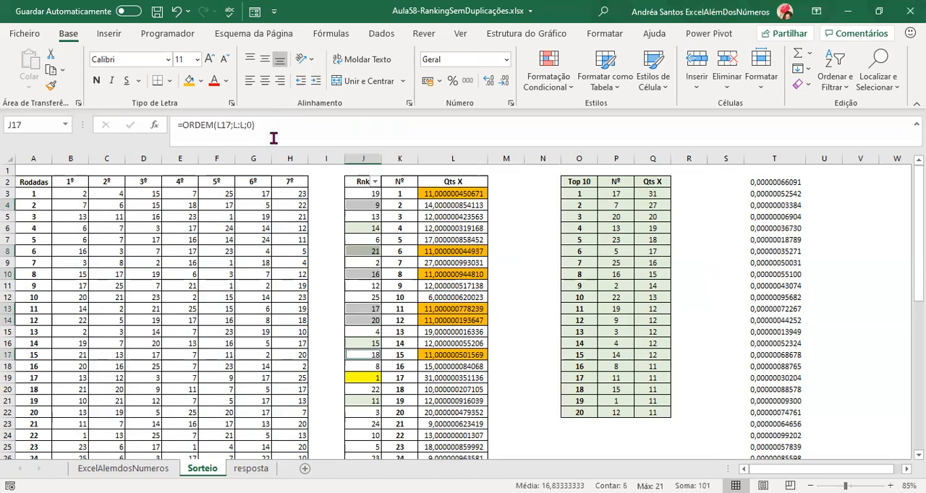
left_click(188, 80)
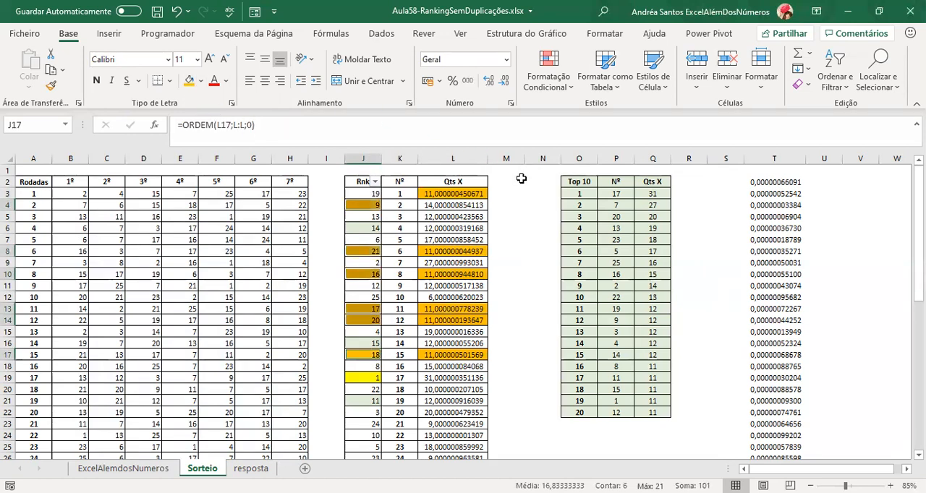
key("ctrl+z")
Fill the Rnk cells of the tied numbers 1, 6, 8, 11, 12 and 15 with the same orange.
left_click(366, 196)
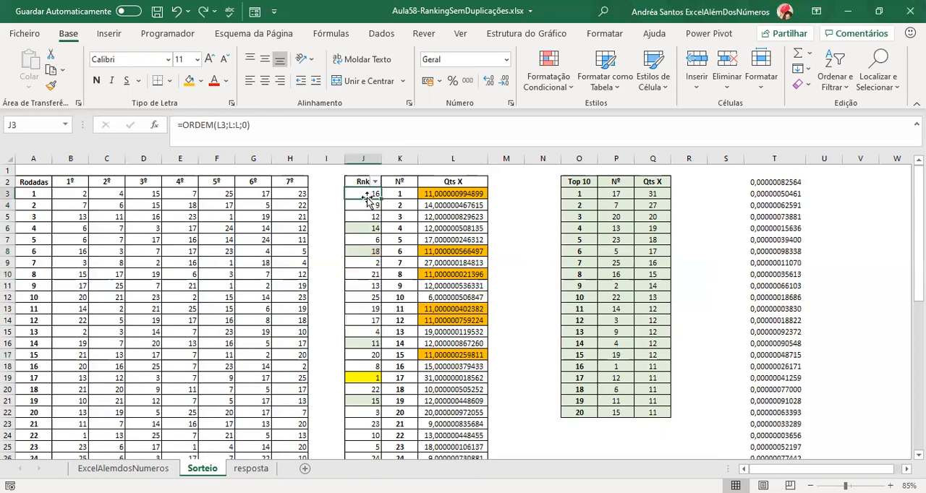
left_click(367, 250, "ctrl")
left_click(372, 273, "ctrl")
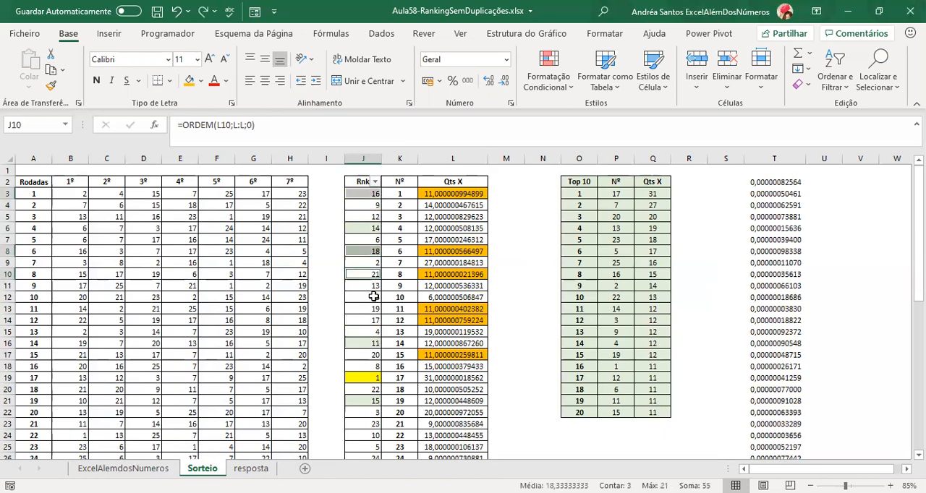
left_click(364, 317, "ctrl")
left_click(363, 309, "ctrl")
left_click(362, 355, "ctrl")
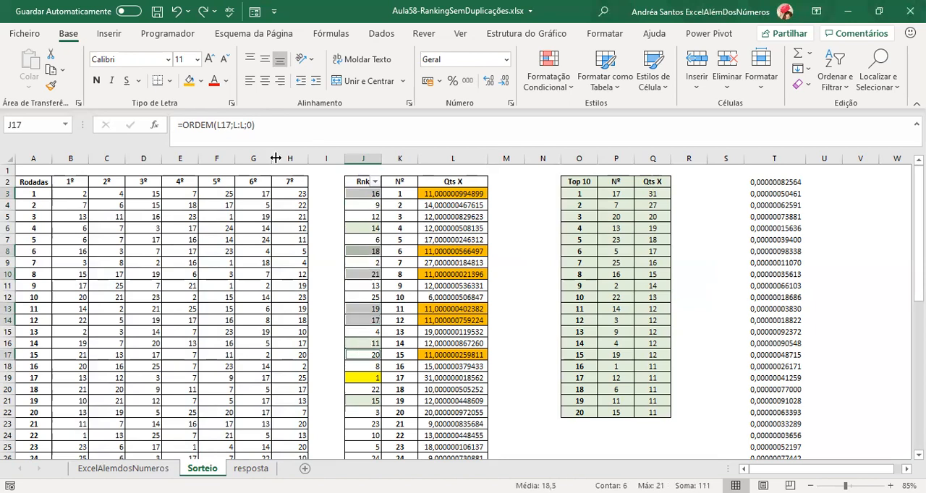
left_click(189, 80)
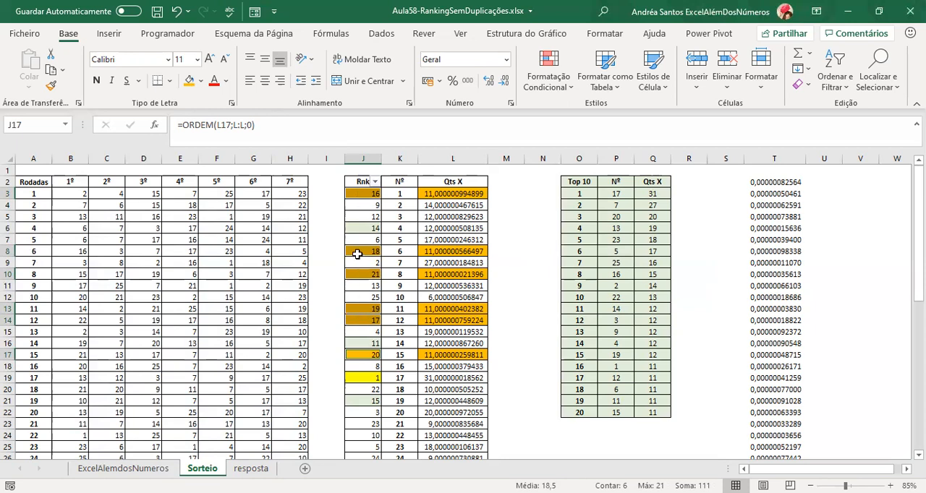
Compare the counts at positions 16 to 20 of the Top 10 table with the orange Qts X counts.
scroll(452, 275, "down", 1)
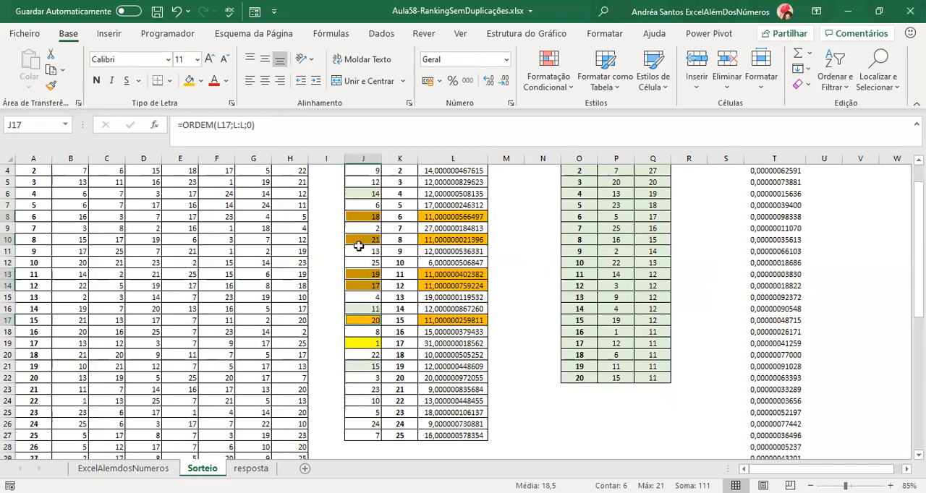
scroll(359, 254, "up", 1)
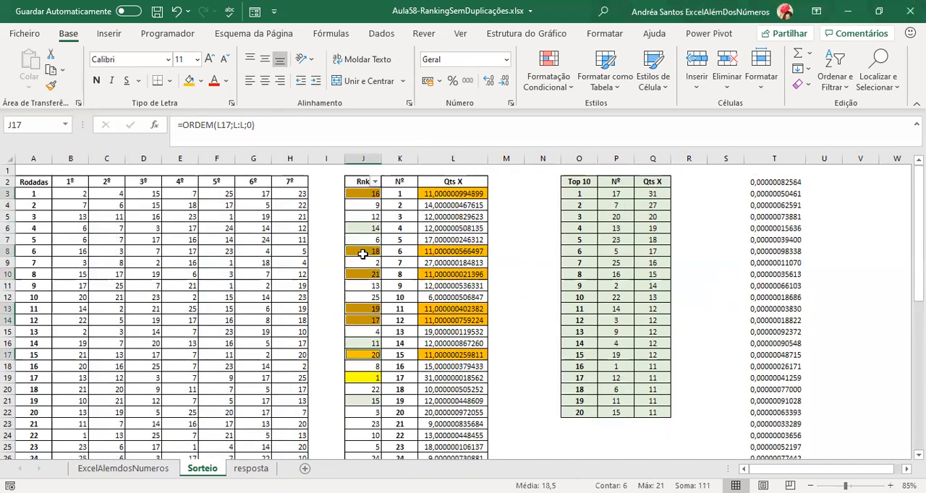
left_click(590, 400)
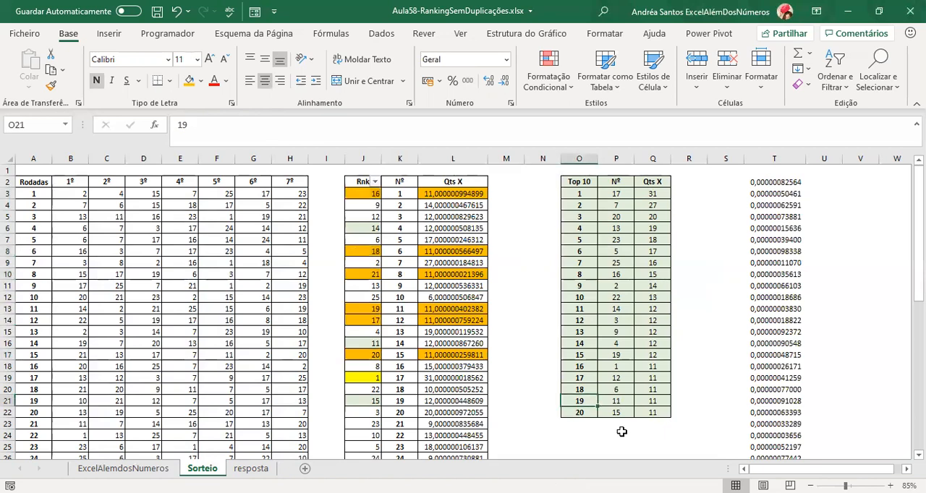
left_click(655, 367)
left_click(654, 401)
left_click(654, 414)
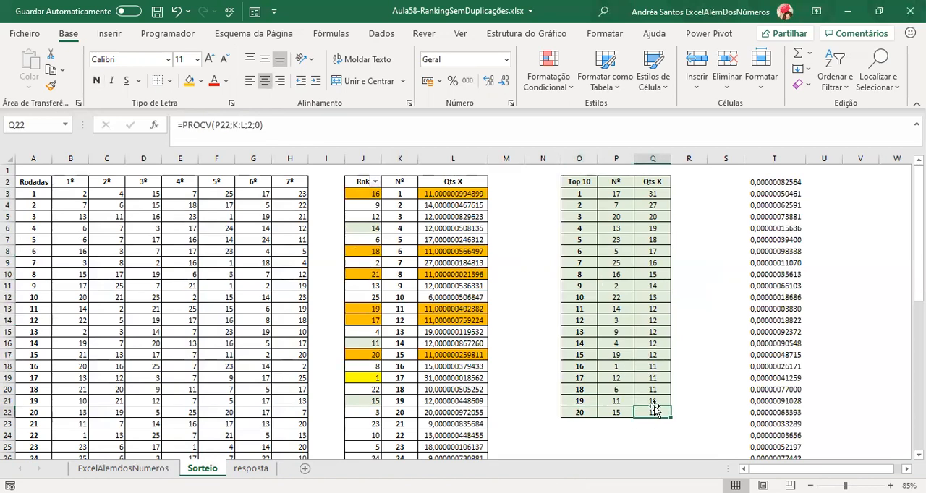
left_click(468, 355)
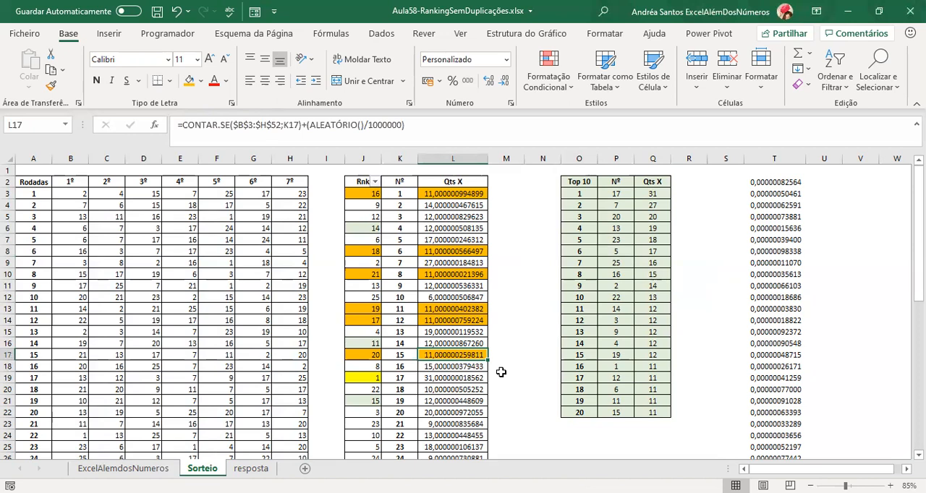
Evaluate the formula in L3 in place to inspect all its decimals, and leave the cell without saving.
left_click(473, 195)
double_click(475, 197)
key("F9")
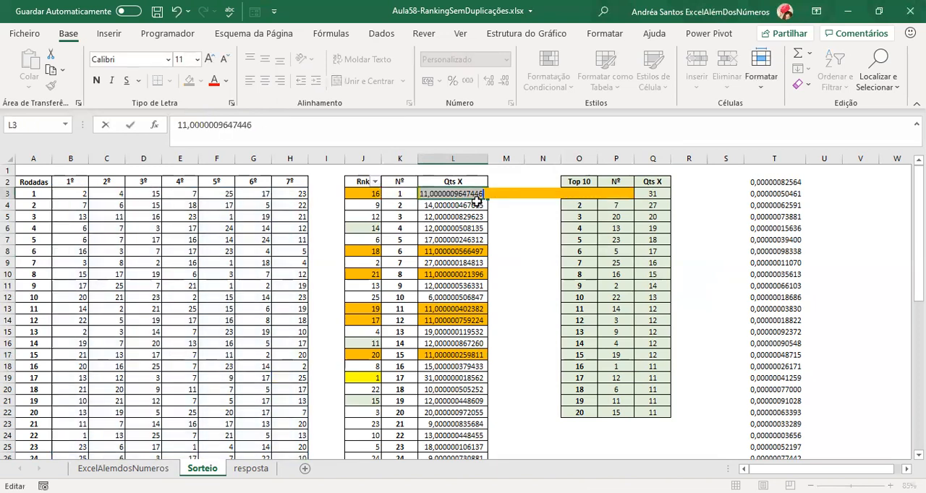
left_click(438, 194)
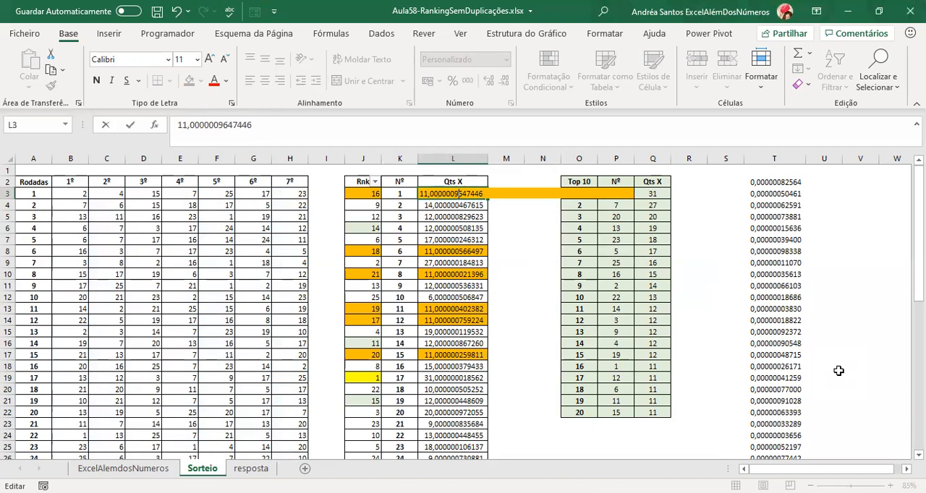
key("Escape")
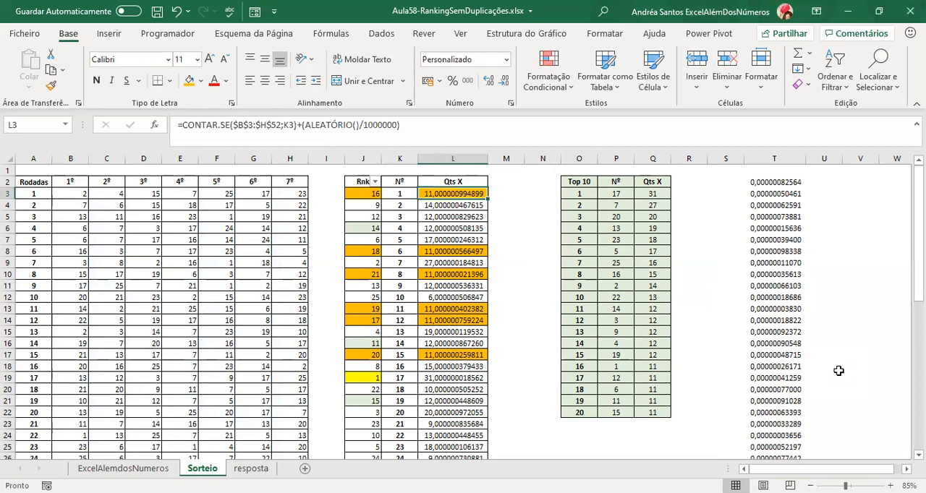
Replace the formula in L3 with its calculated value to inspect the result, and undo the replacement.
left_click(581, 123)
key("Escape")
key("F2")
key("F9")
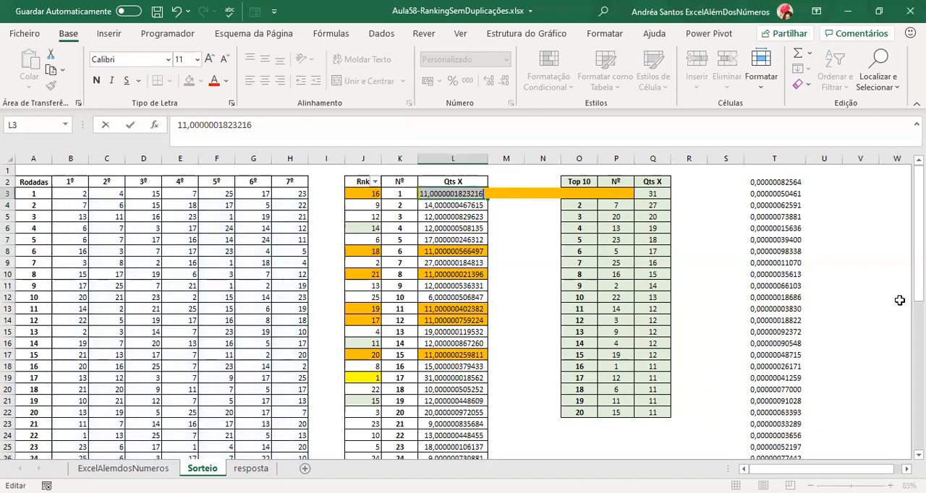
key("Return")
key("Up")
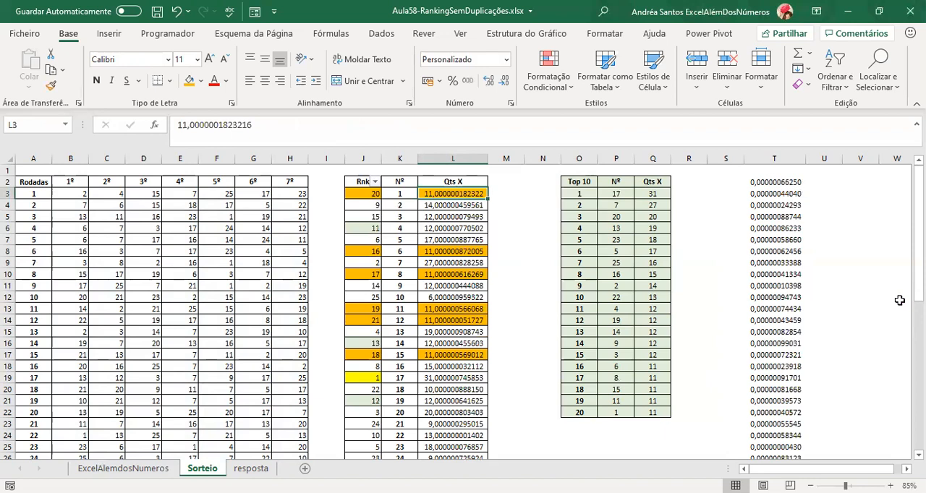
key("ctrl+z")
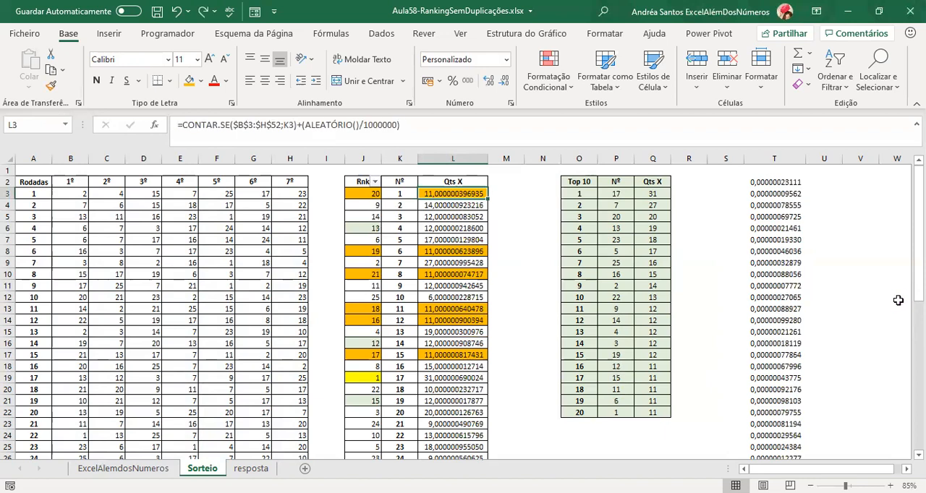
Format the Top 10 table's Qts X values in Q3:Q22 as numbers with 12 decimal places.
left_click(653, 194)
key("ctrl+shift+Down")
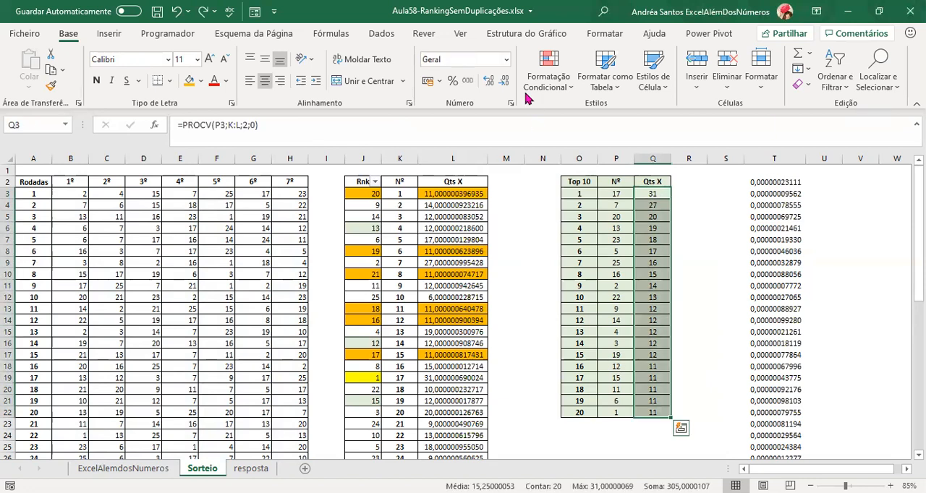
left_click(490, 82)
left_click(490, 82)
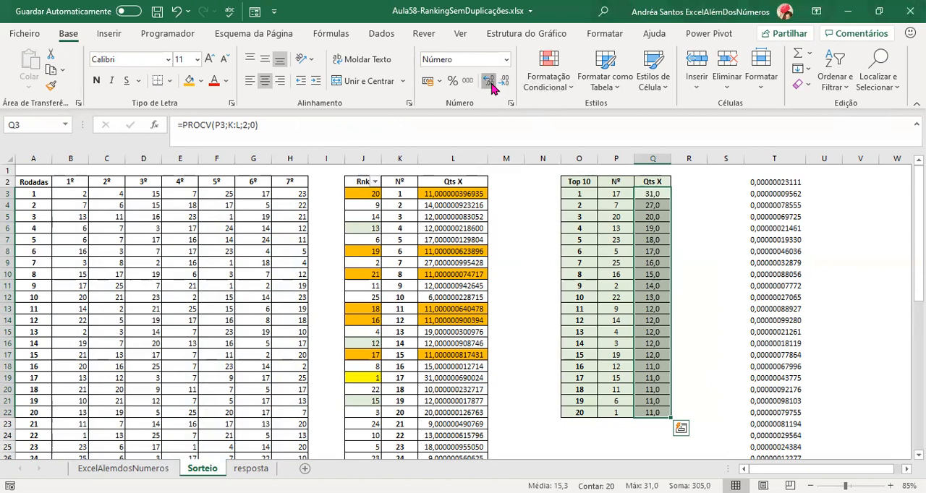
left_click(490, 82)
left_click(490, 82)
left_click(489, 81)
left_click(490, 82)
left_click(490, 81)
left_click(489, 82)
left_click(490, 82)
left_click(489, 82)
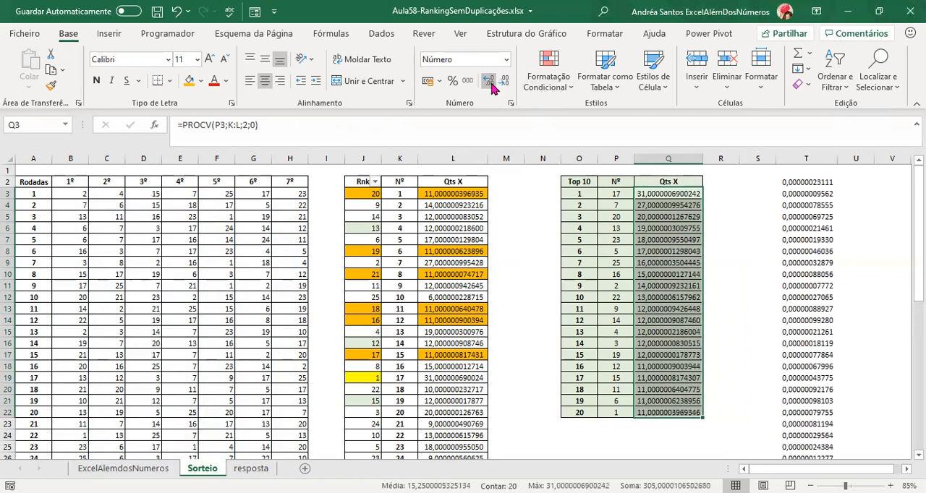
left_click(504, 81)
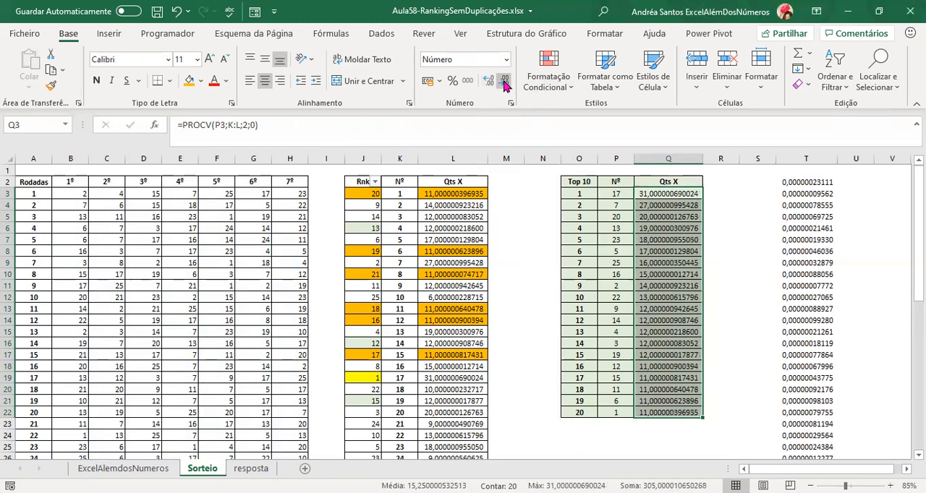
Wrap the PROCV formula in Q3 with ARRED, using 0 as the number of digits.
left_click(657, 196)
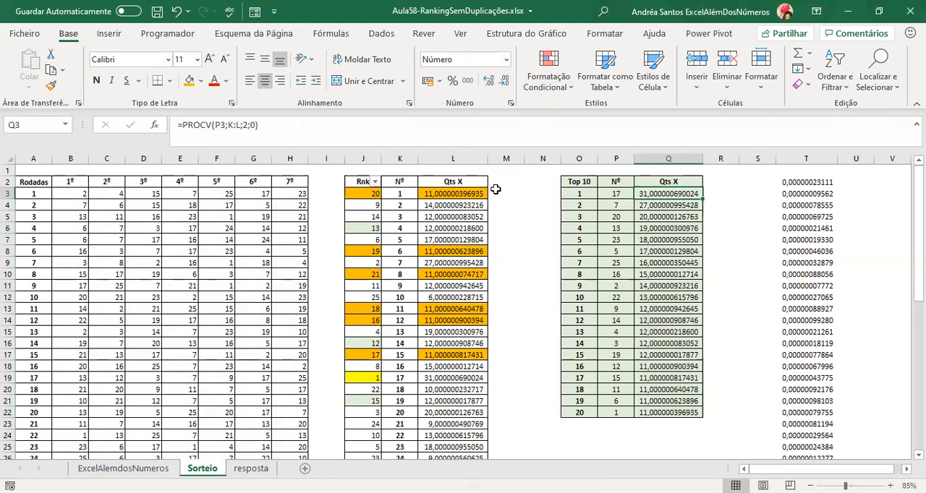
left_click(186, 125)
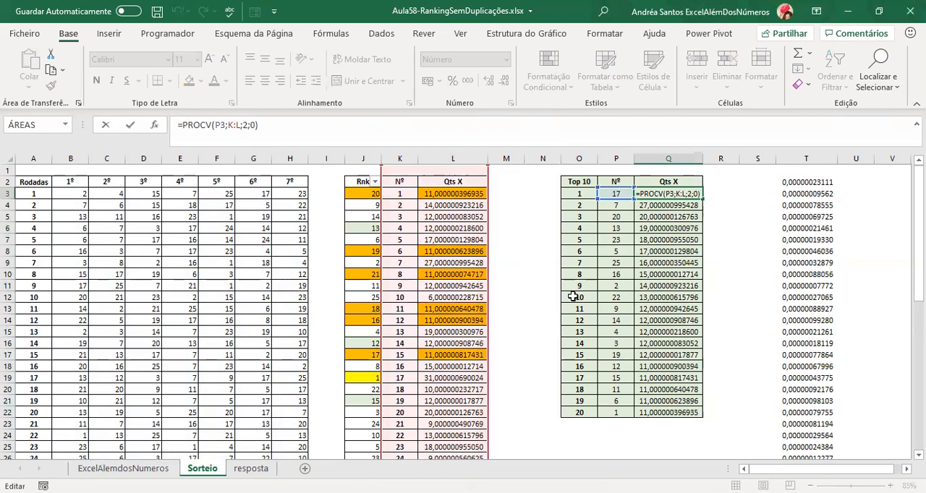
type("arred(")
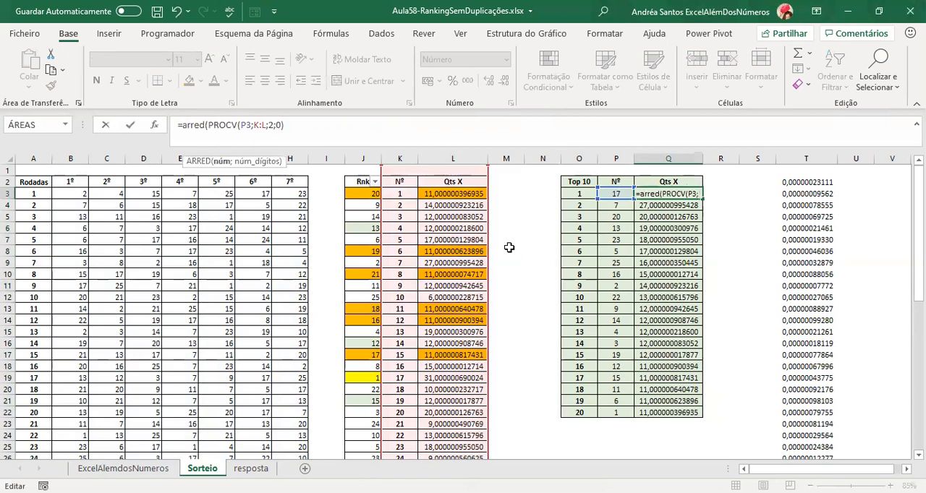
left_click(154, 125)
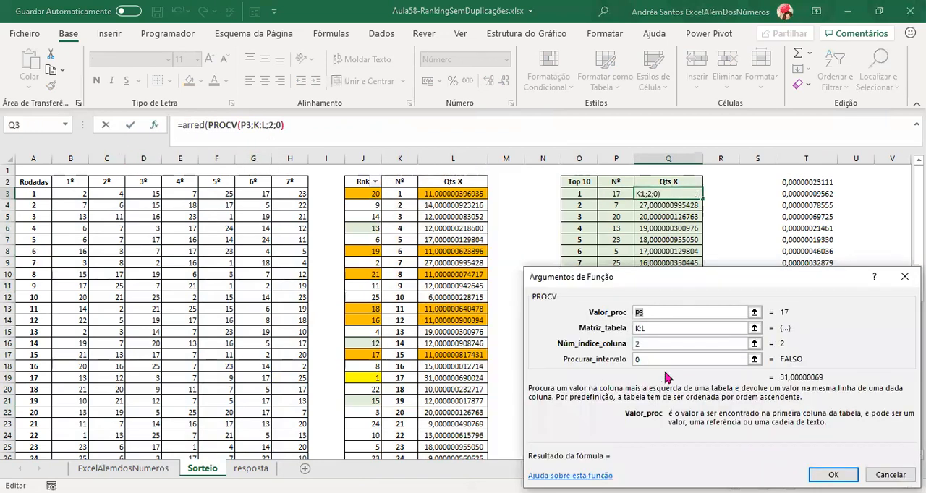
left_click(188, 126)
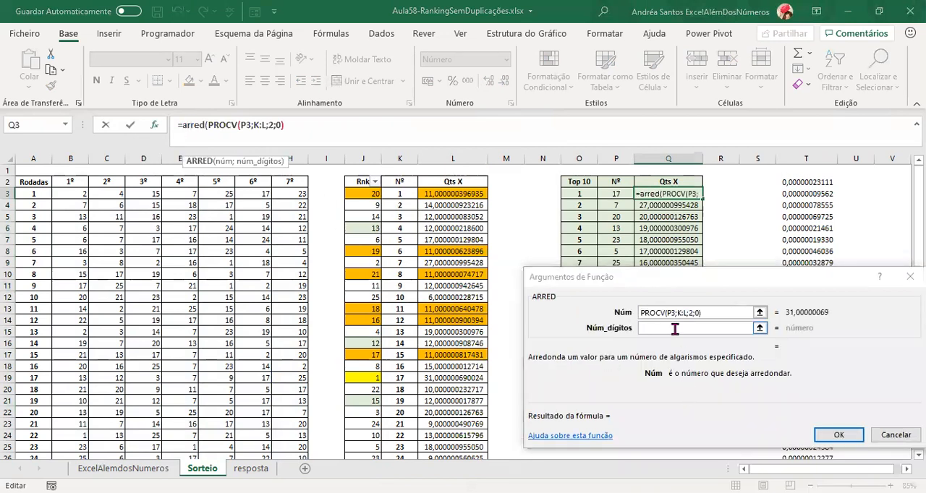
left_click(723, 328)
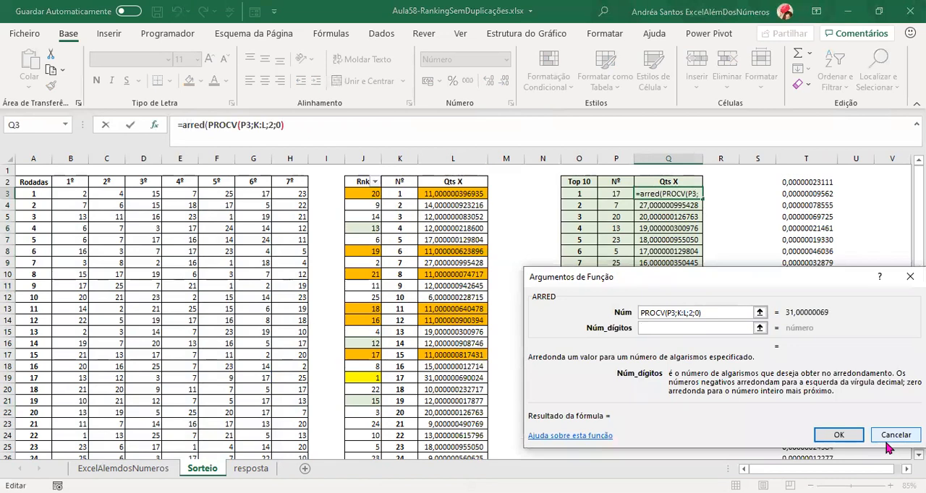
type("0")
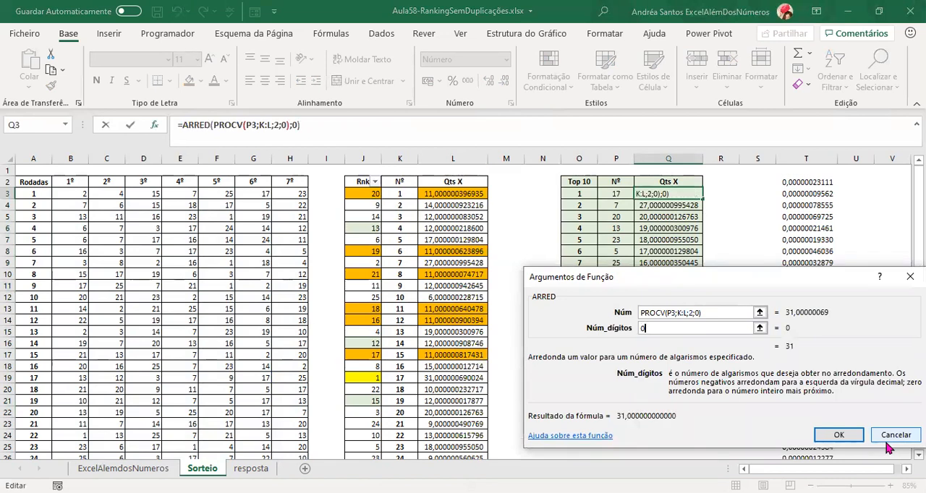
left_click(838, 438)
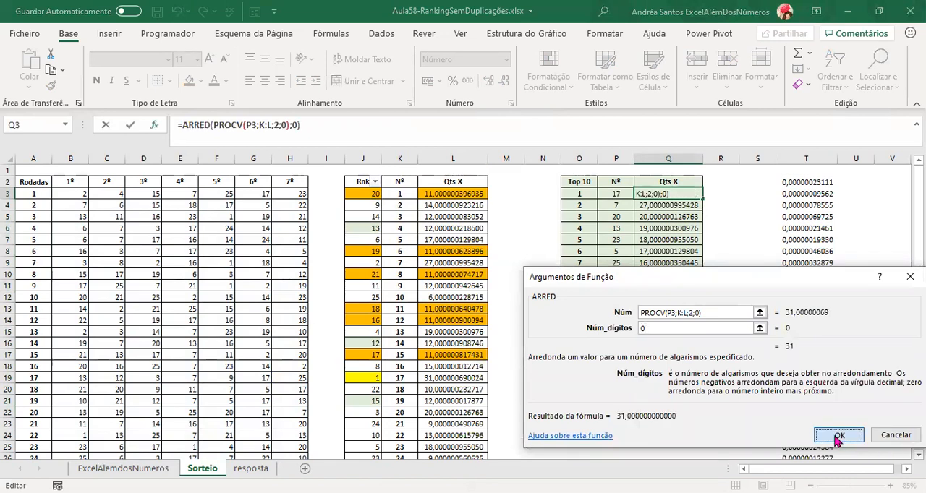
Copy the ARRED formula from Q3 down to Q22 in the Top 10 table.
key("ctrl+c")
key("ctrl+shift+Down")
key("ctrl+v")
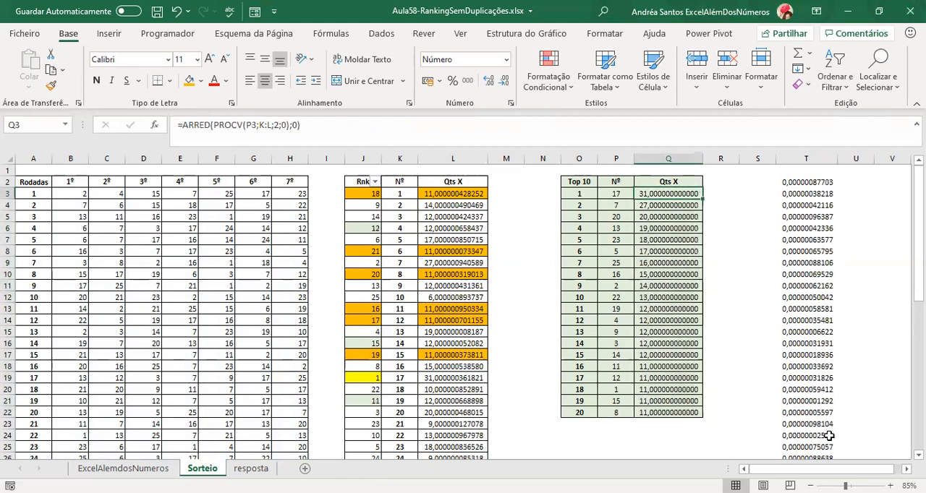
Display the Top 10 counts in Q3:Q22 without decimal places and autofit the width of column Q.
key("ctrl+shift+Down")
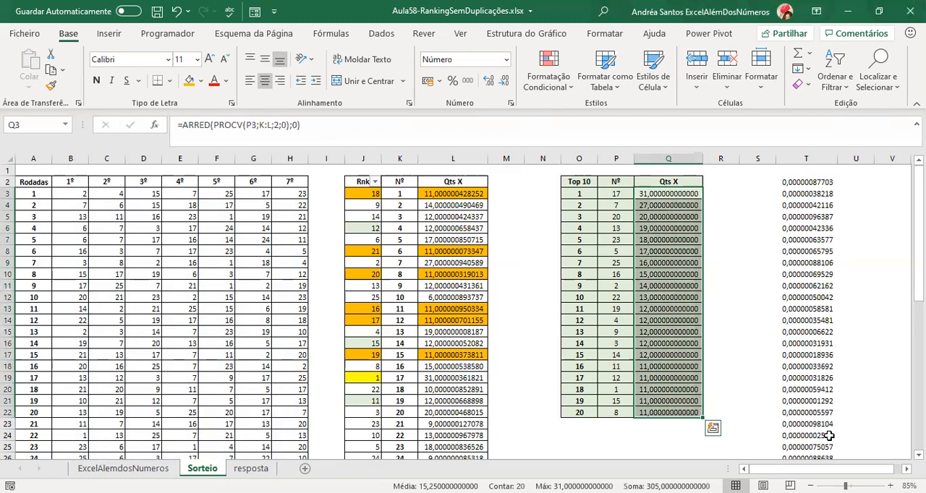
left_click(505, 81)
left_click(504, 81)
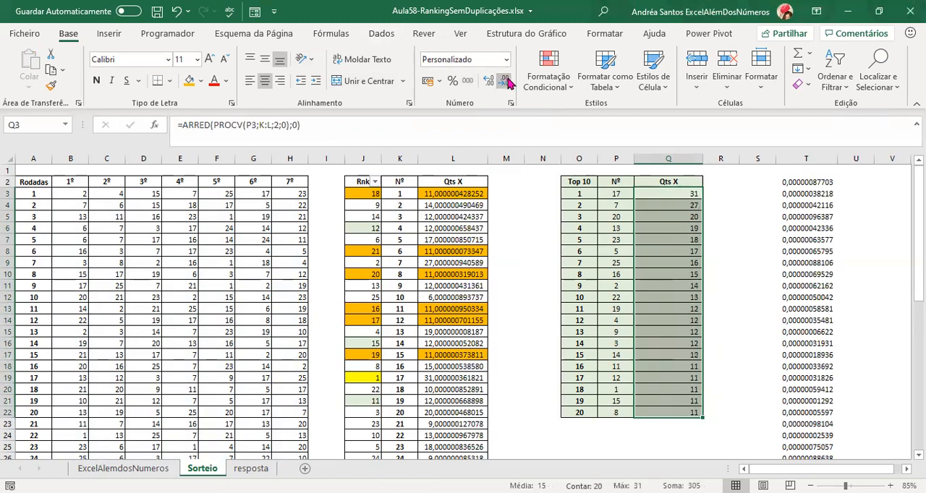
double_click(702, 157)
Fill the rows for positions 11 to 15 (O13:Q17) of the Top 10 table with orange.
left_click(647, 298)
left_click_drag(646, 309, 578, 354)
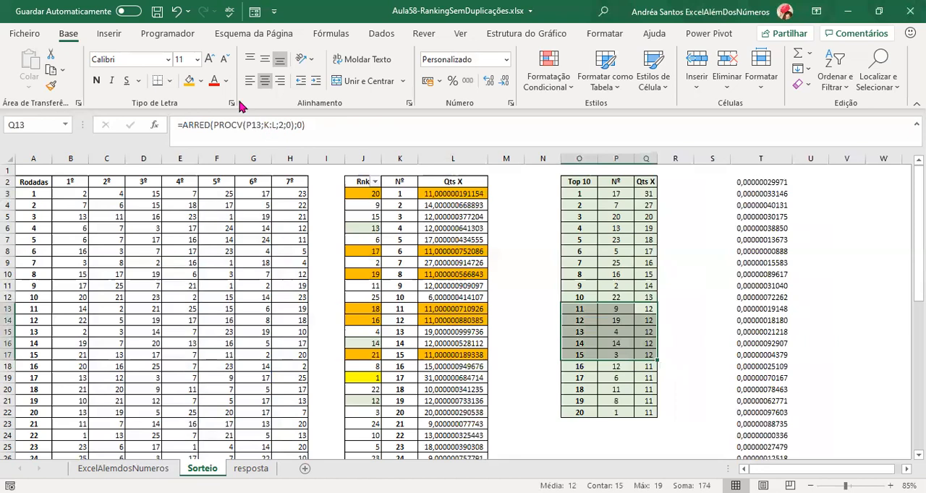
left_click(187, 81)
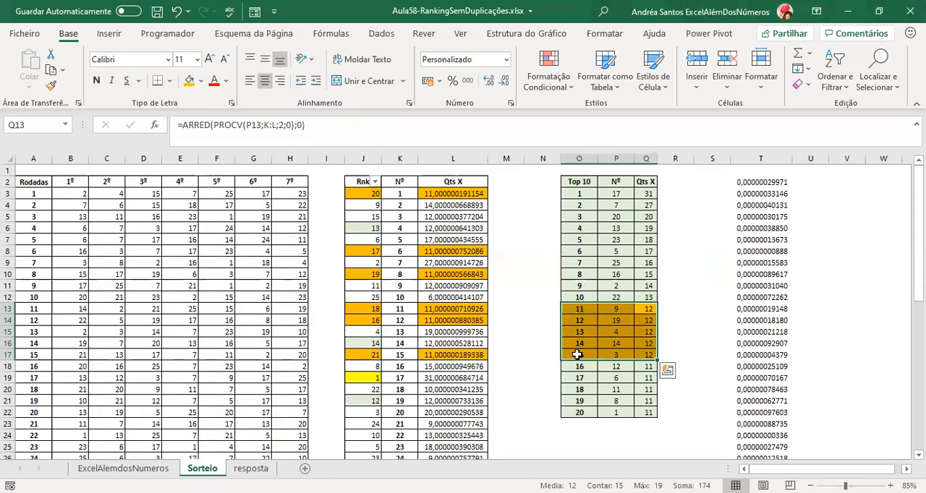
Review the numbers and tied counts at positions 11 to 15 of the Top 10 table.
left_click(624, 309)
left_click(617, 320)
left_click(617, 332)
left_click(617, 344)
left_click(618, 354)
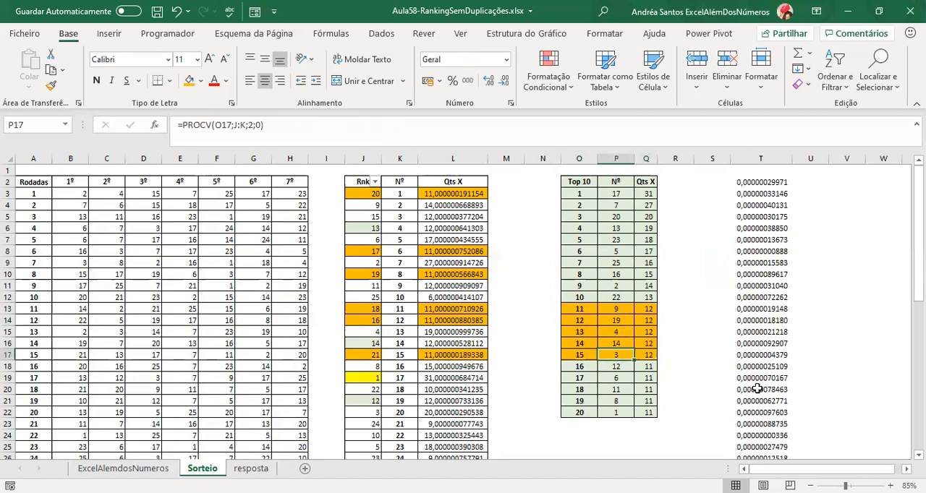
key("Up")
key("Up")
key("Up")
key("Up")
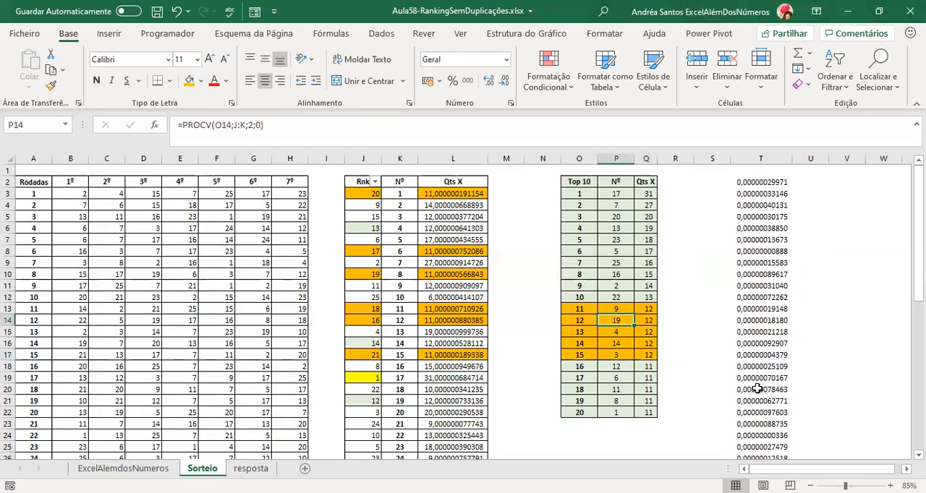
key("Right")
key("Down")
key("Down")
key("Down")
key("Down")
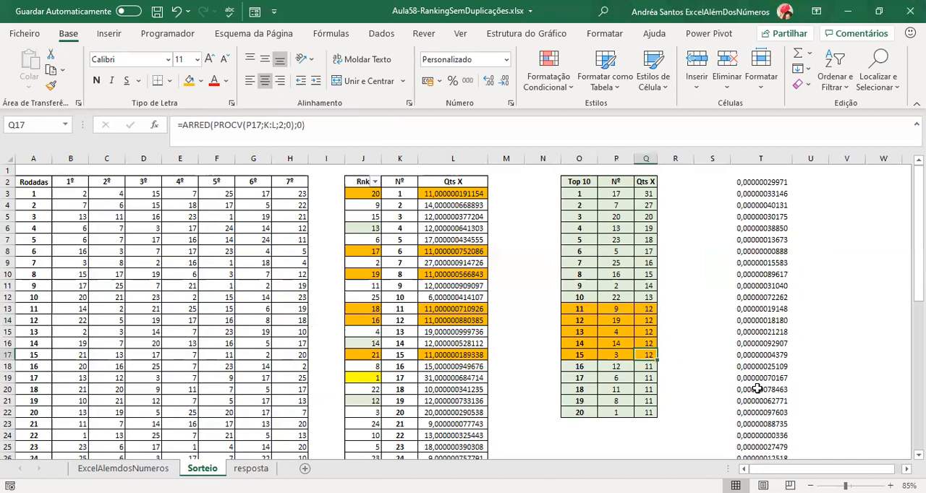
Re-enter the Q15 formula without changes to recalculate, and check the order of the numbers at positions 11 to 15.
key("Up")
key("Up")
key("F2")
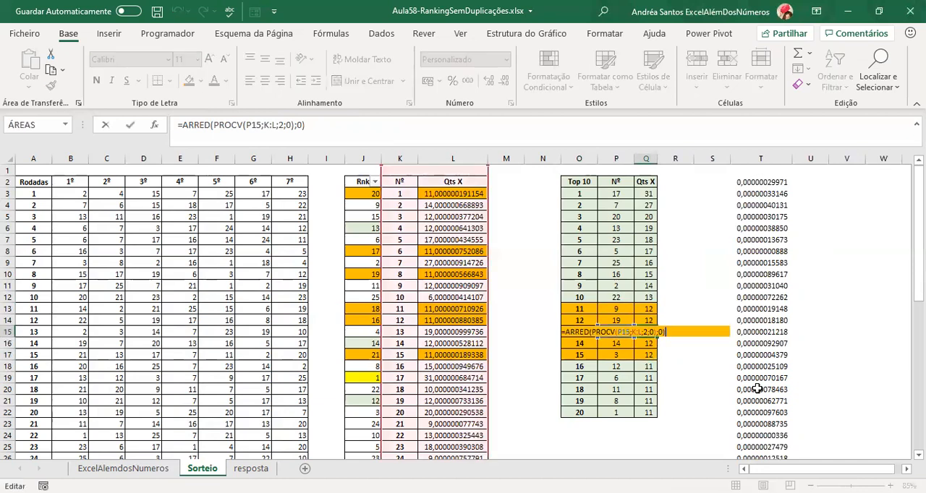
key("Return")
key("Up")
key("Left")
key("Up")
key("Up")
key("Down")
key("Down")
key("Down")
key("Down")
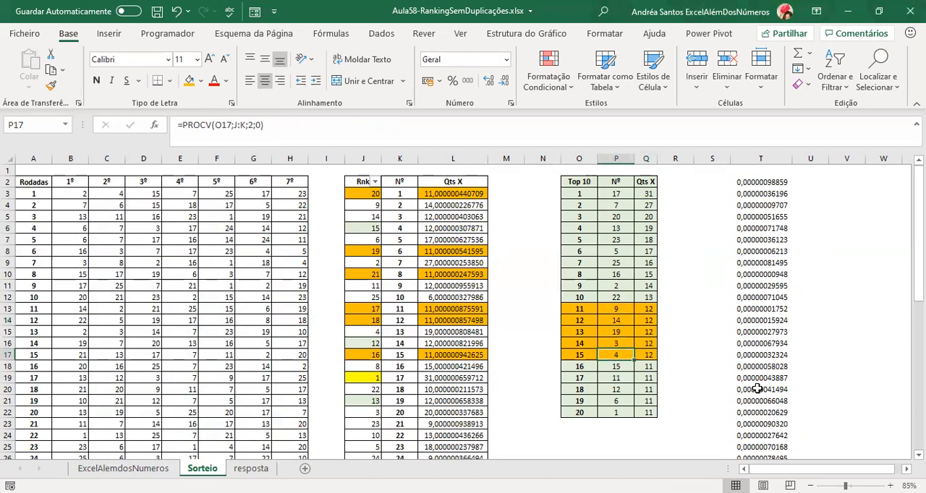
Re-enter the CONTAR.SE plus ALEATÓRIO formula in L8 without changes to recalculate the random tie-breakers.
left_click(482, 258)
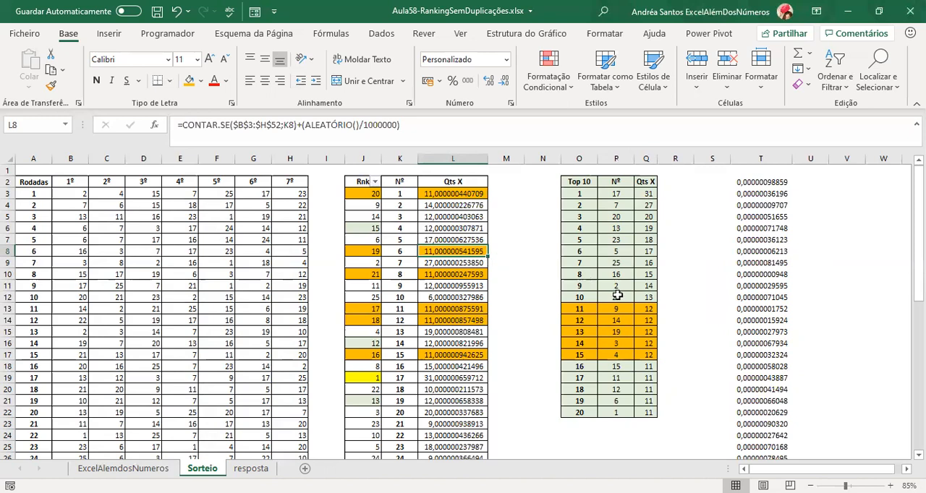
key("F2")
key("ctrl+Return")
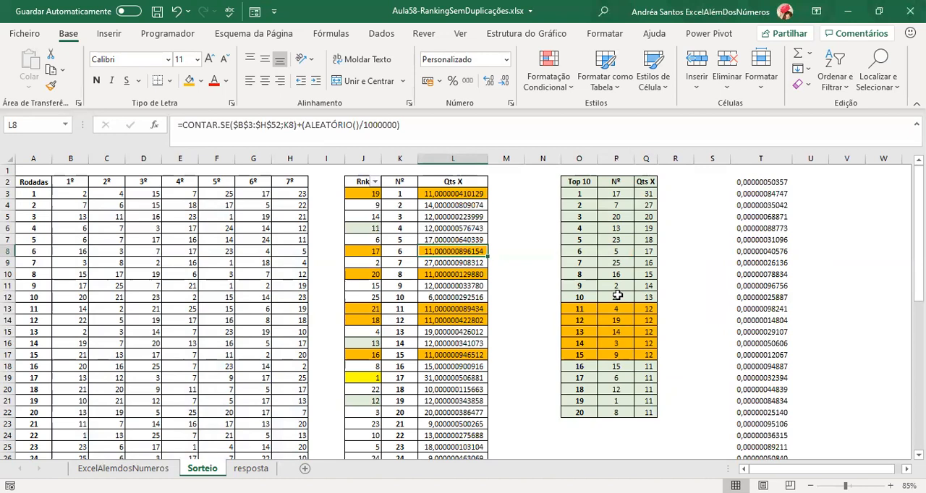
Examine the numbers and tied counts at positions 16 to 20 (O18:Q22) of the Top 10 table.
left_click(582, 367)
left_click_drag(582, 368, 651, 412)
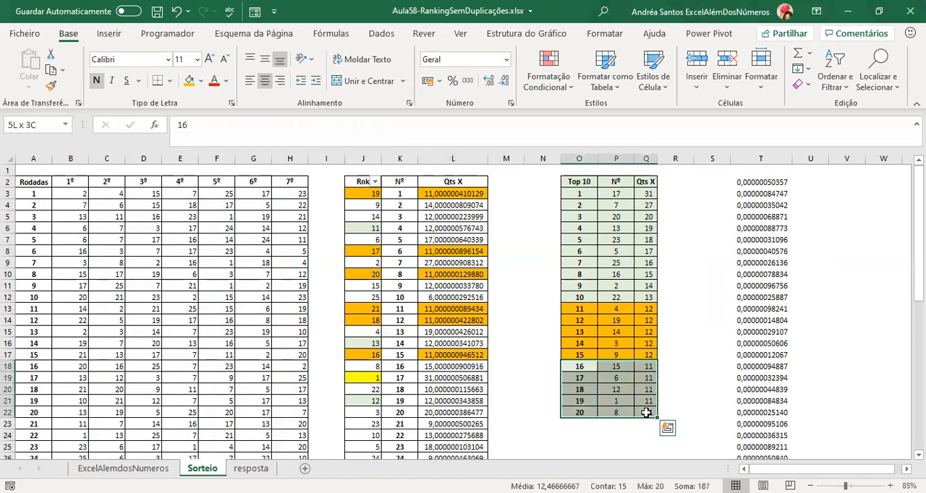
left_click(583, 381)
left_click(607, 365)
left_click(614, 389)
left_click_drag(591, 369, 640, 408)
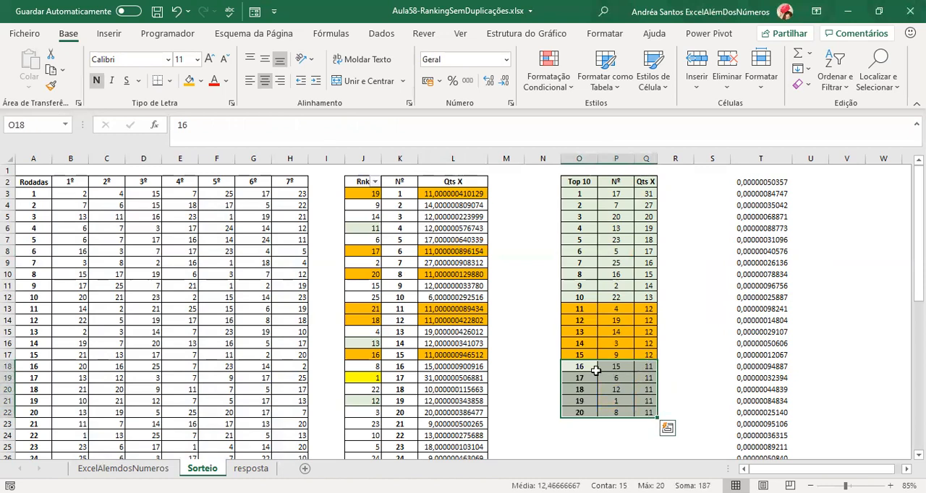
left_click(569, 368)
Copy the position 20 row, O22:Q22, into the four rows below it, O23:Q26.
left_click(571, 412)
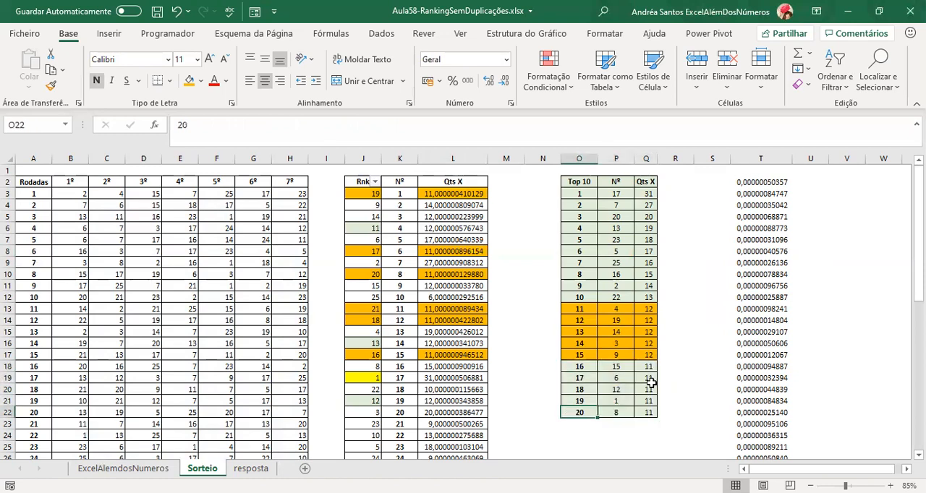
key("shift+Right")
key("shift+Right")
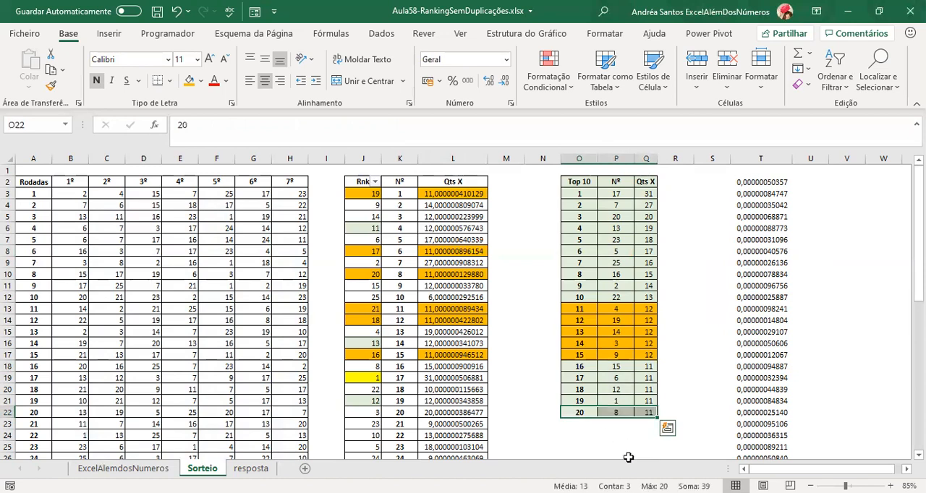
key("ctrl+c")
key("Down")
key("shift+Down")
key("shift+Down")
key("shift+Down")
key("Return")
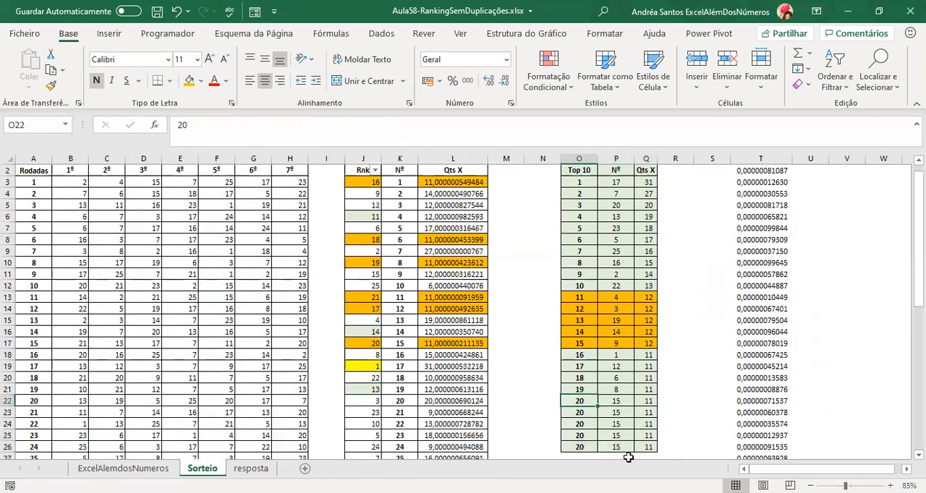
Number the four added positions in O23:O26 as 21, 22, 23 and 24.
type("21")
key("Return")
type("22")
key("Return")
type("23")
key("Return")
type("24")
key("Return")
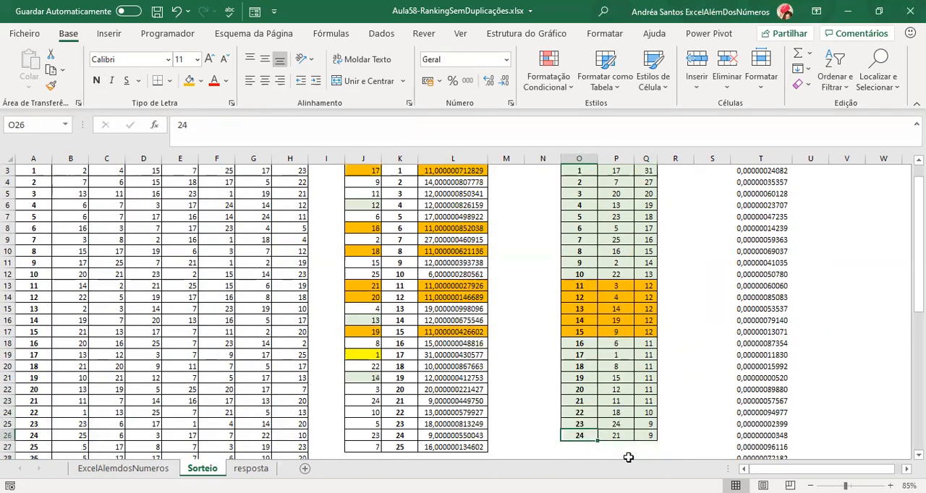
Extend the ranking table by one more row with its lookup formulas and number the position in O27 as 25.
key("Up")
key("shift+Right")
key("shift+Right")
key("ctrl+c")
key("Down")
key("Return")
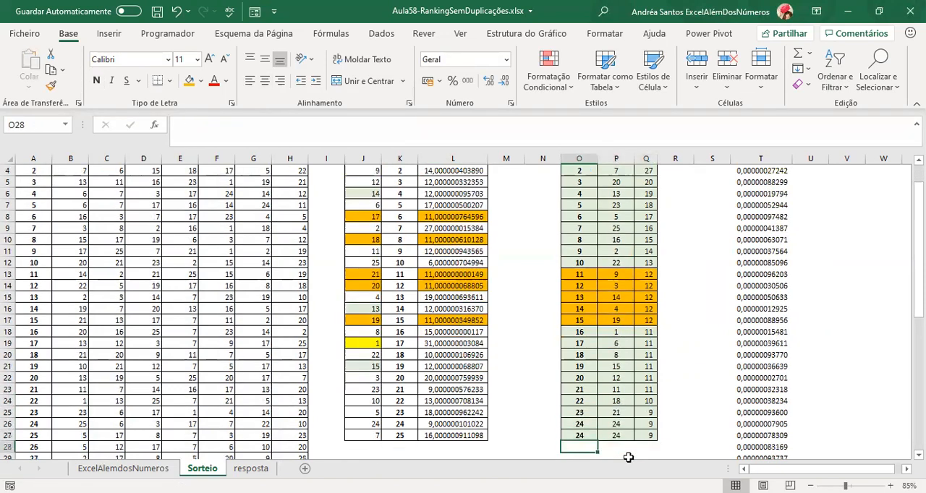
type("25")
key("ctrl+Return")
Select the extended Nº column, P3:P27, to check the numbers across all 25 positions.
key("ctrl+Up")
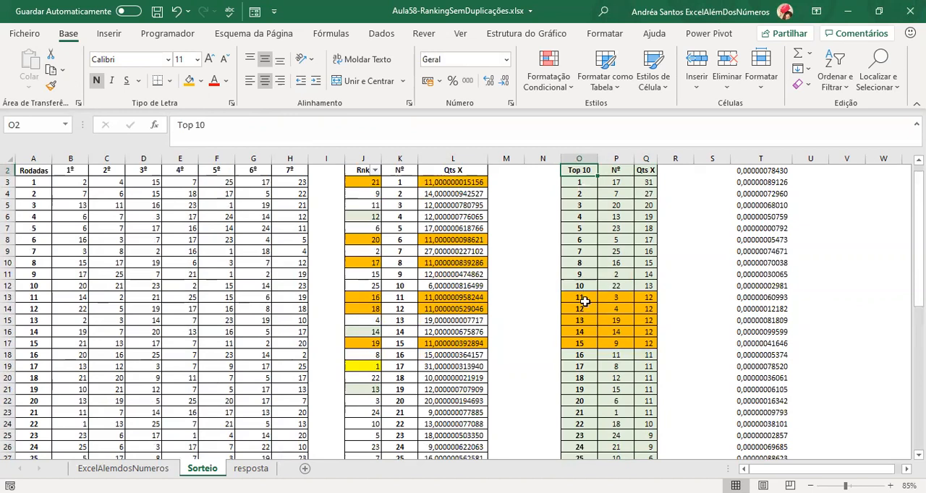
left_click(632, 182)
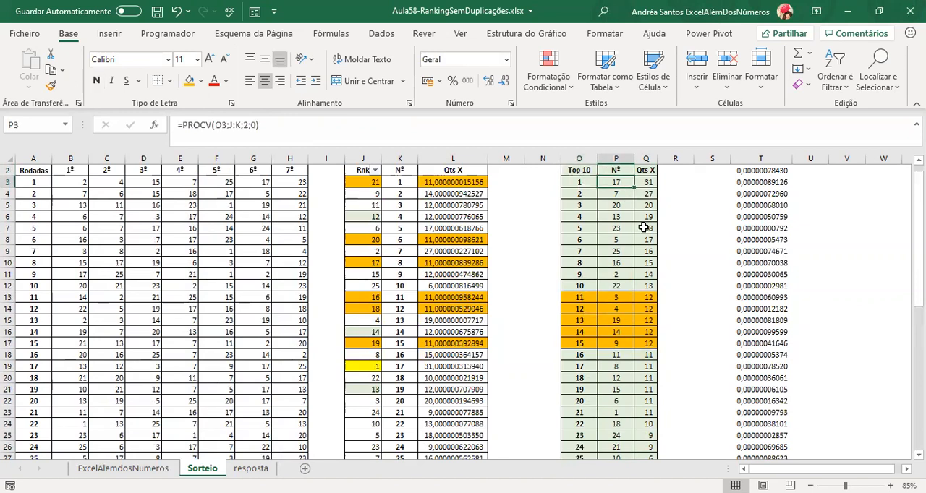
key("ctrl+shift+Down")
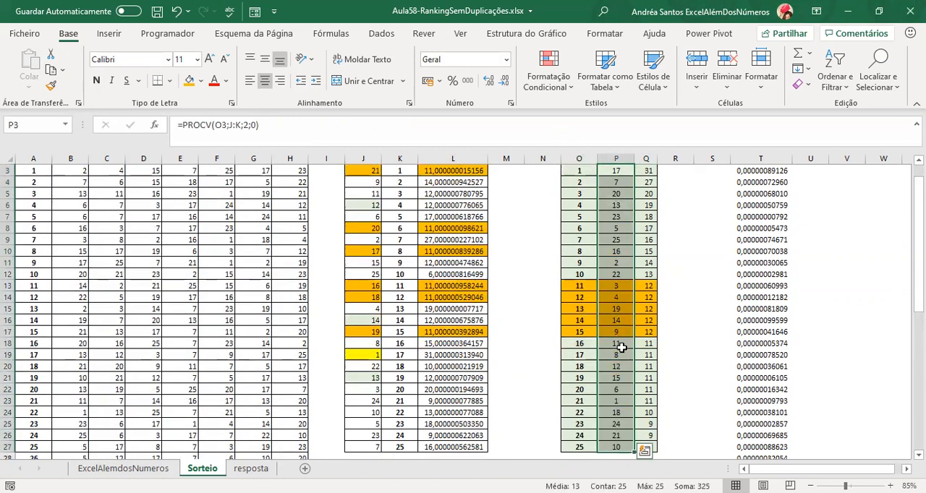
Fill the rows for positions 16 to 21 (O18:Q23) with blue.
left_click(577, 344)
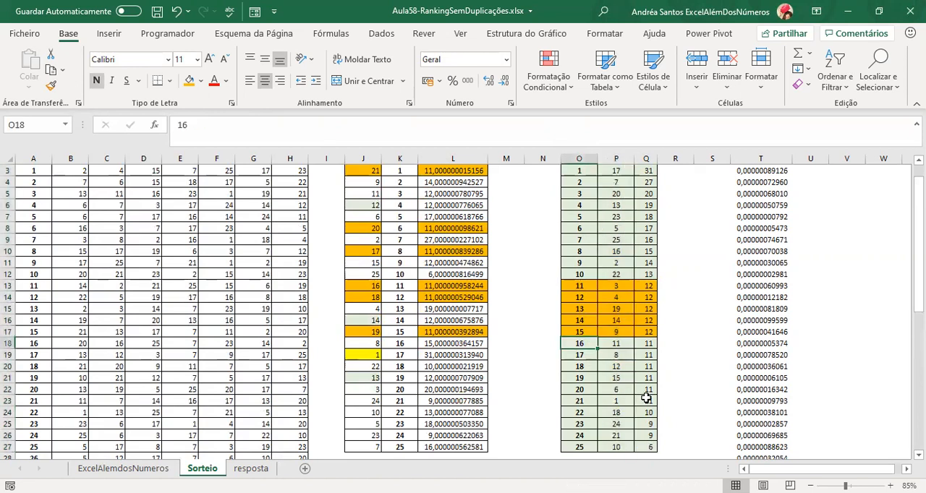
left_click(646, 398, "shift")
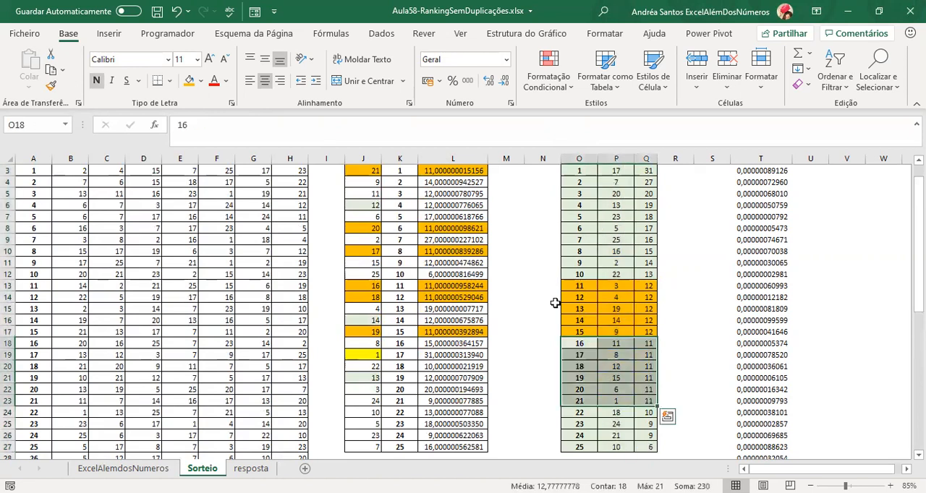
left_click(201, 81)
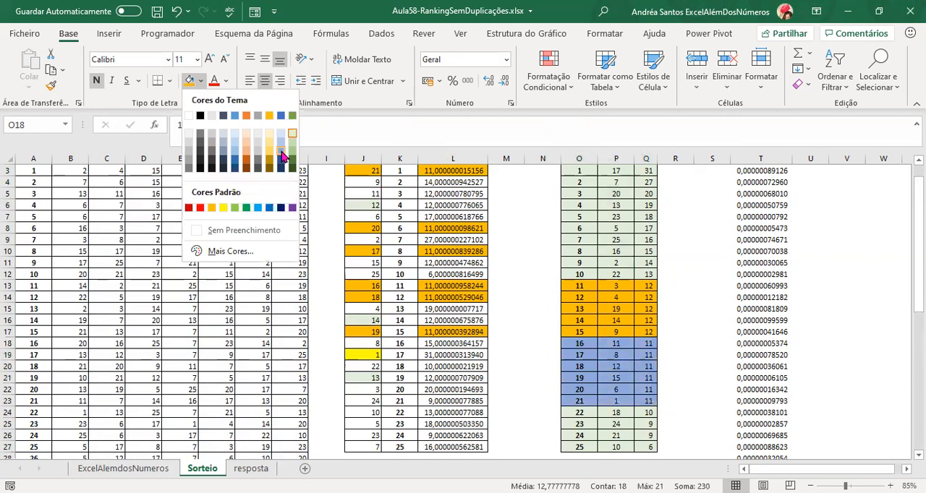
left_click(282, 155)
Fill the rows for positions 23 and 24 (O25:Q26) with light orange.
left_click_drag(571, 425, 644, 437)
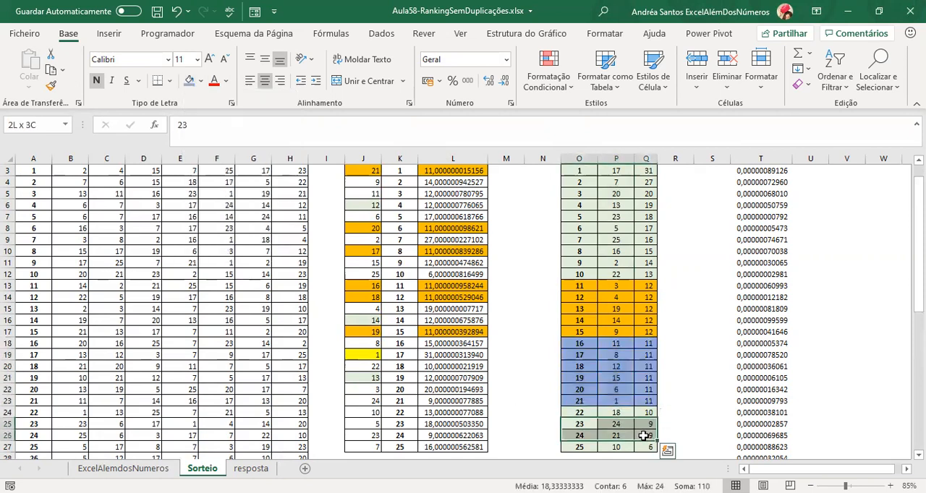
left_click(201, 81)
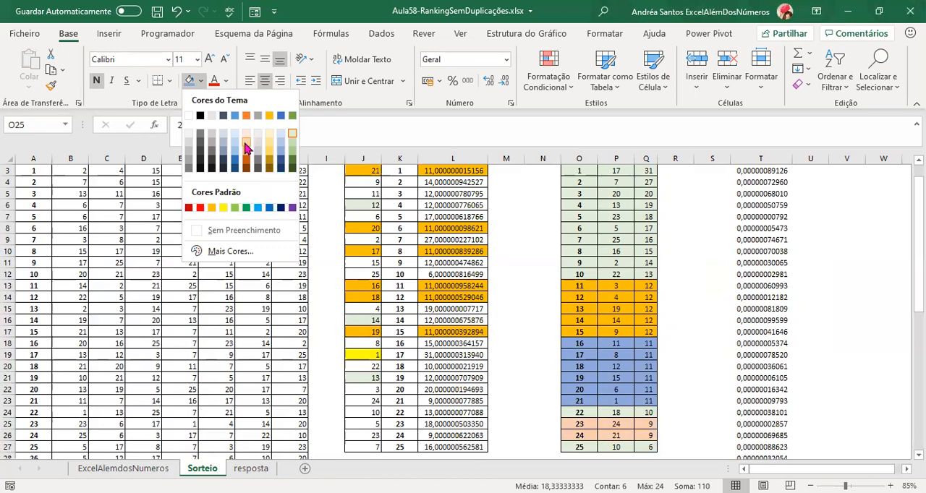
left_click(245, 148)
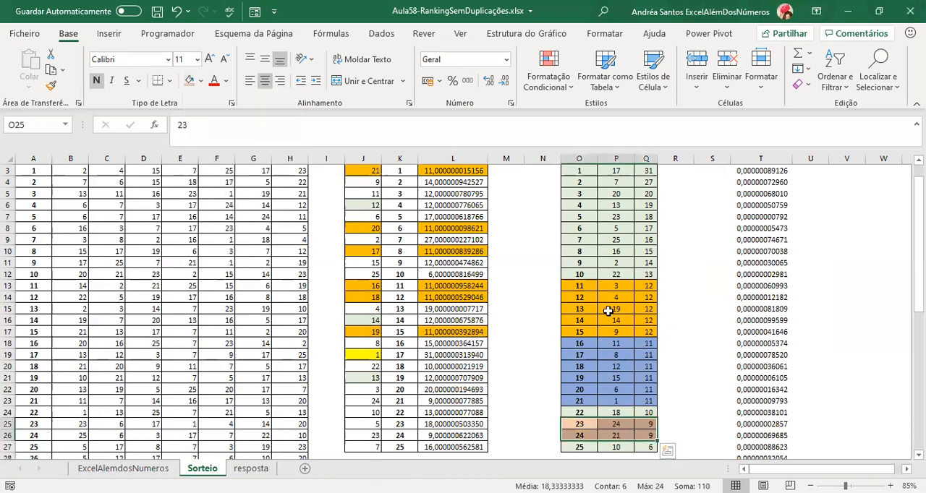
left_click(432, 261)
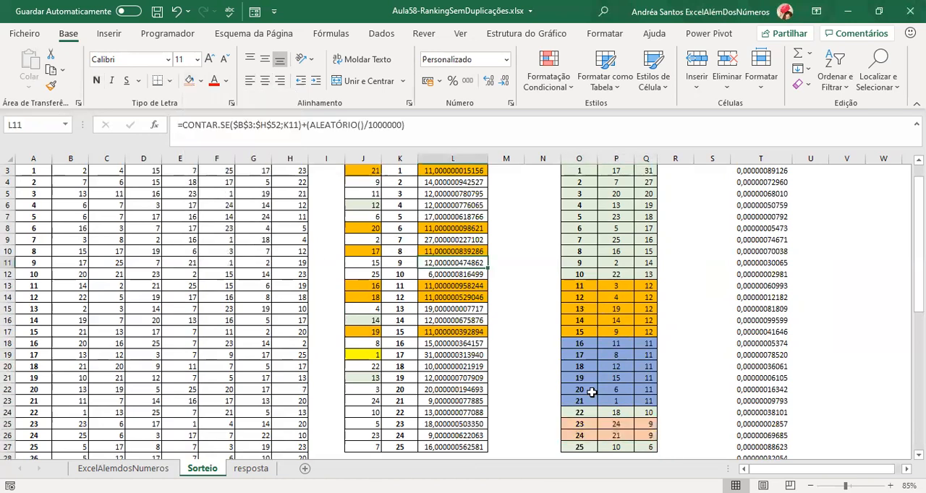
left_click(652, 423)
left_click(577, 425)
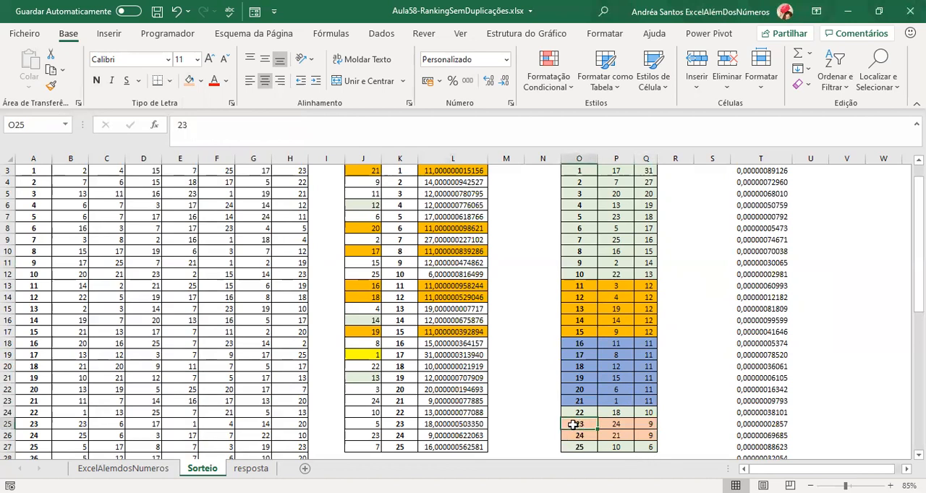
left_click(576, 435)
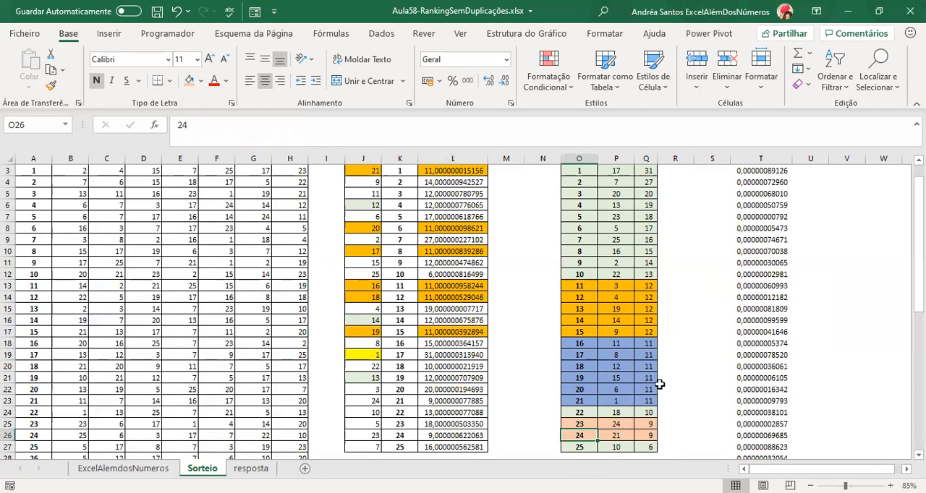
Reduce the height of the blank row 1 above the table headers.
scroll(655, 382, "up", 1)
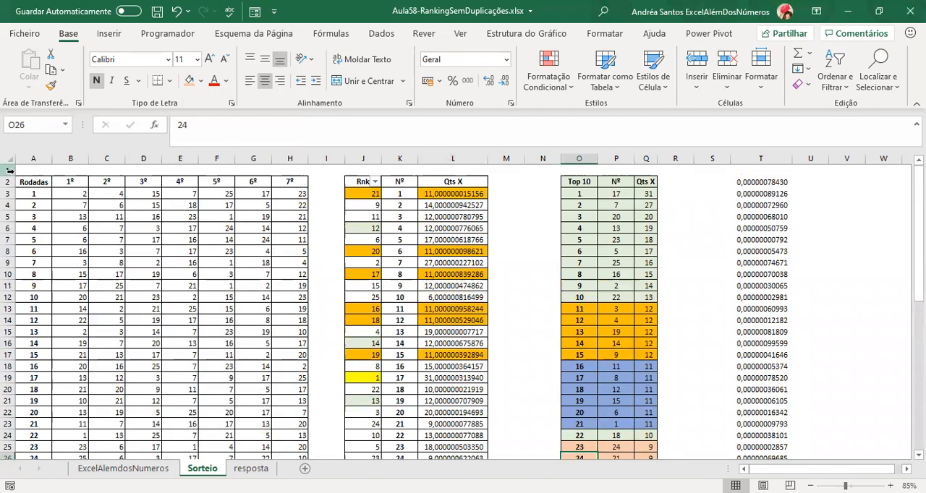
left_click_drag(10, 176, 10, 164)
left_click(588, 314)
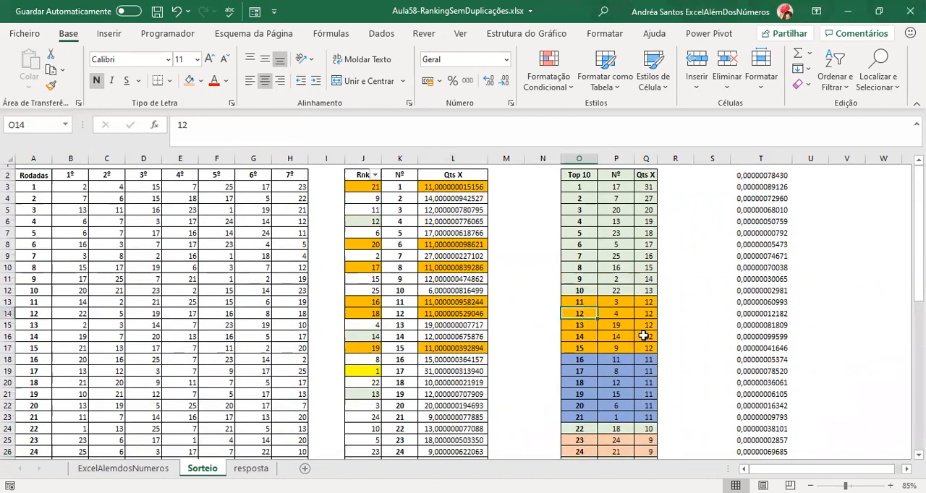
scroll(643, 335, "down", 1)
scroll(644, 335, "up", 1)
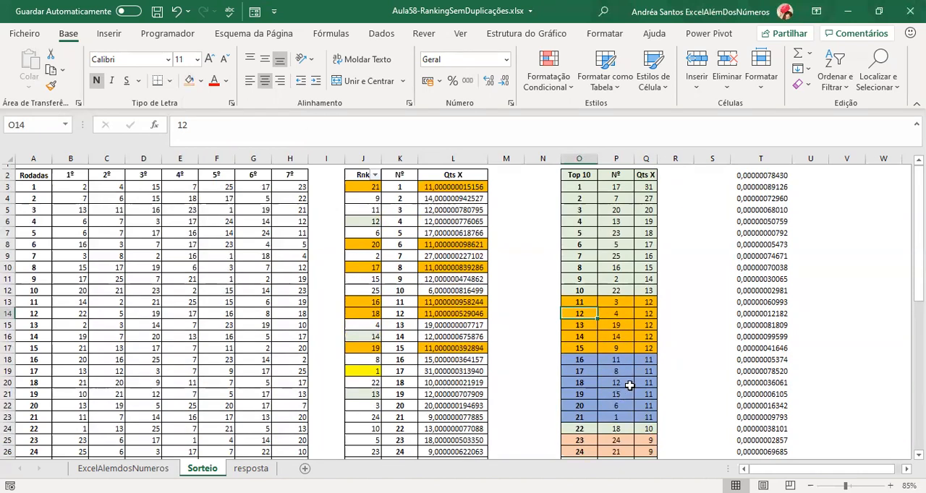
Examine the ARRED formula in Q3, the CONTAR.SE plus ALEATÓRIO counts in column L, the Rnk column and the PROCV lookups in column P.
left_click(644, 187)
left_click(458, 186)
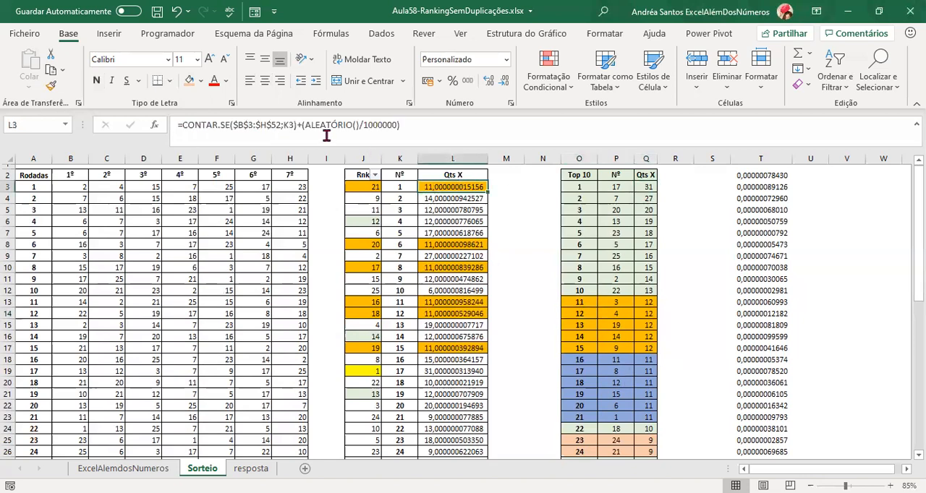
left_click(655, 189)
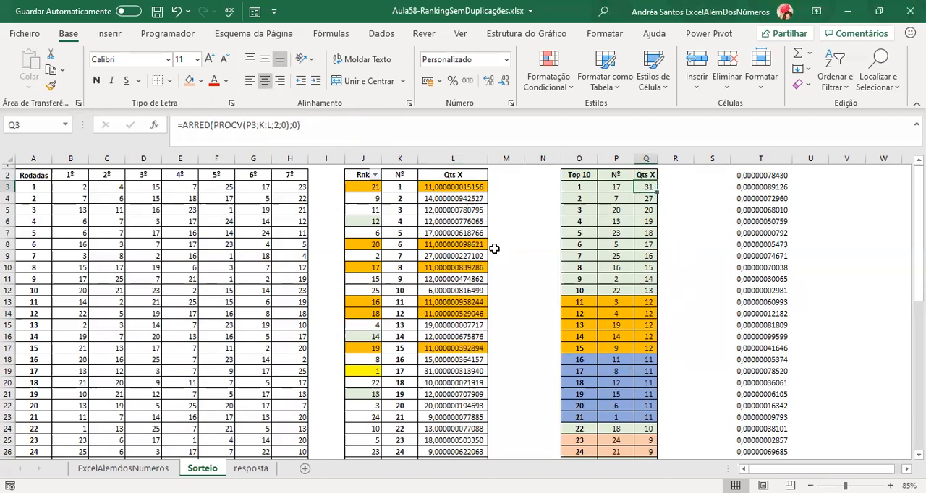
left_click(444, 210)
left_click(450, 256)
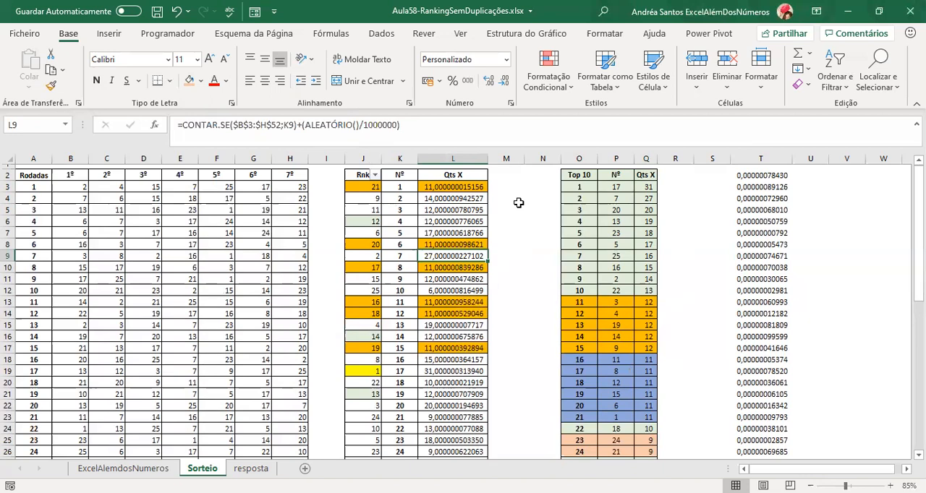
left_click(363, 159)
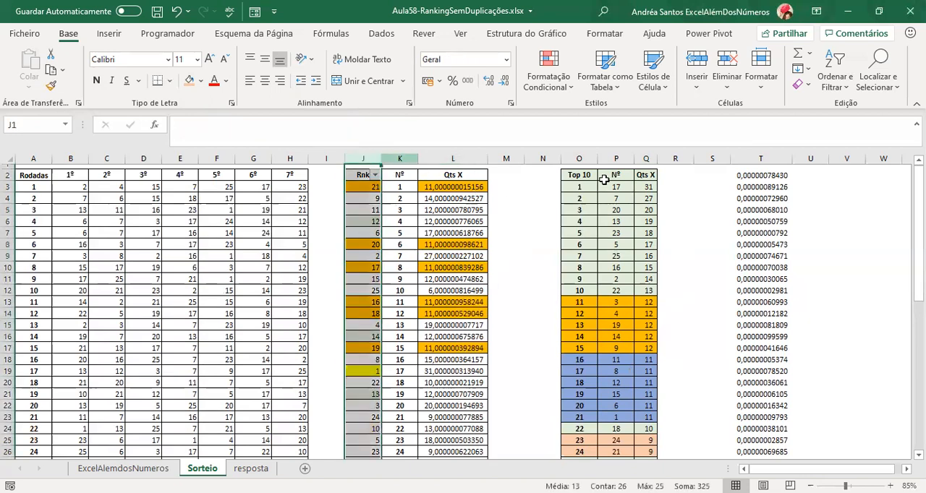
left_click(616, 186)
left_click(609, 230)
left_click(616, 258)
left_click(617, 282)
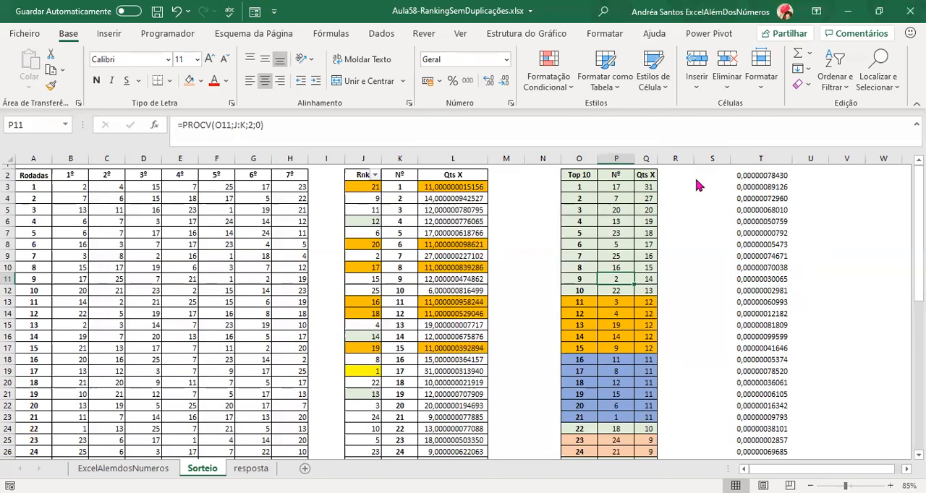
left_click(886, 44)
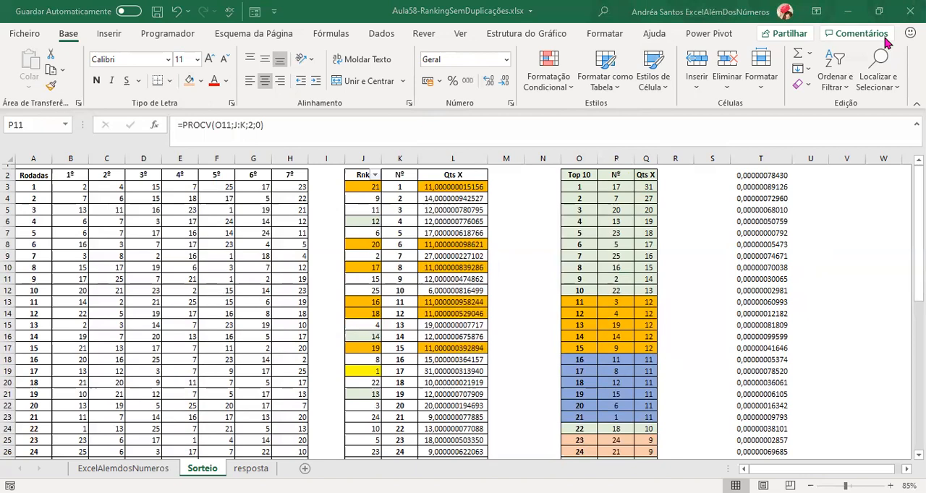